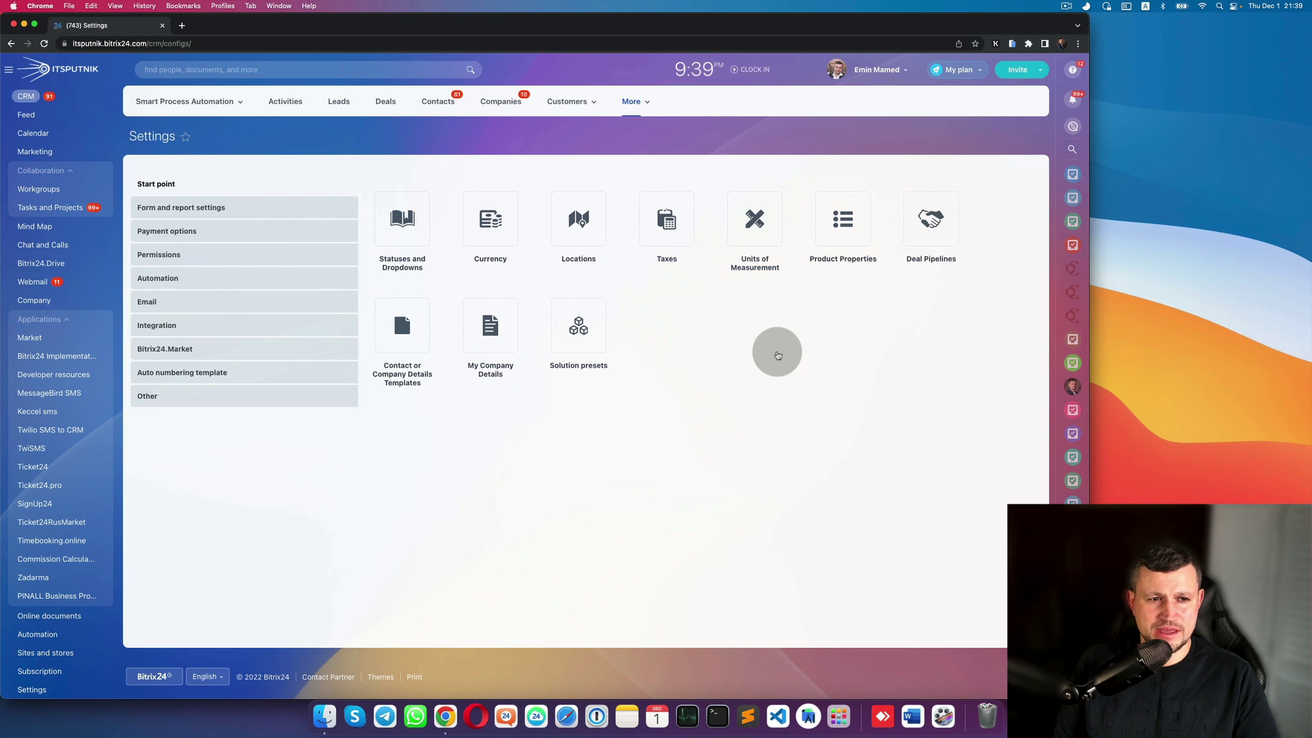
- Open the CRM access permissions page from the settings
left_click(164, 256)
left_click(393, 231)
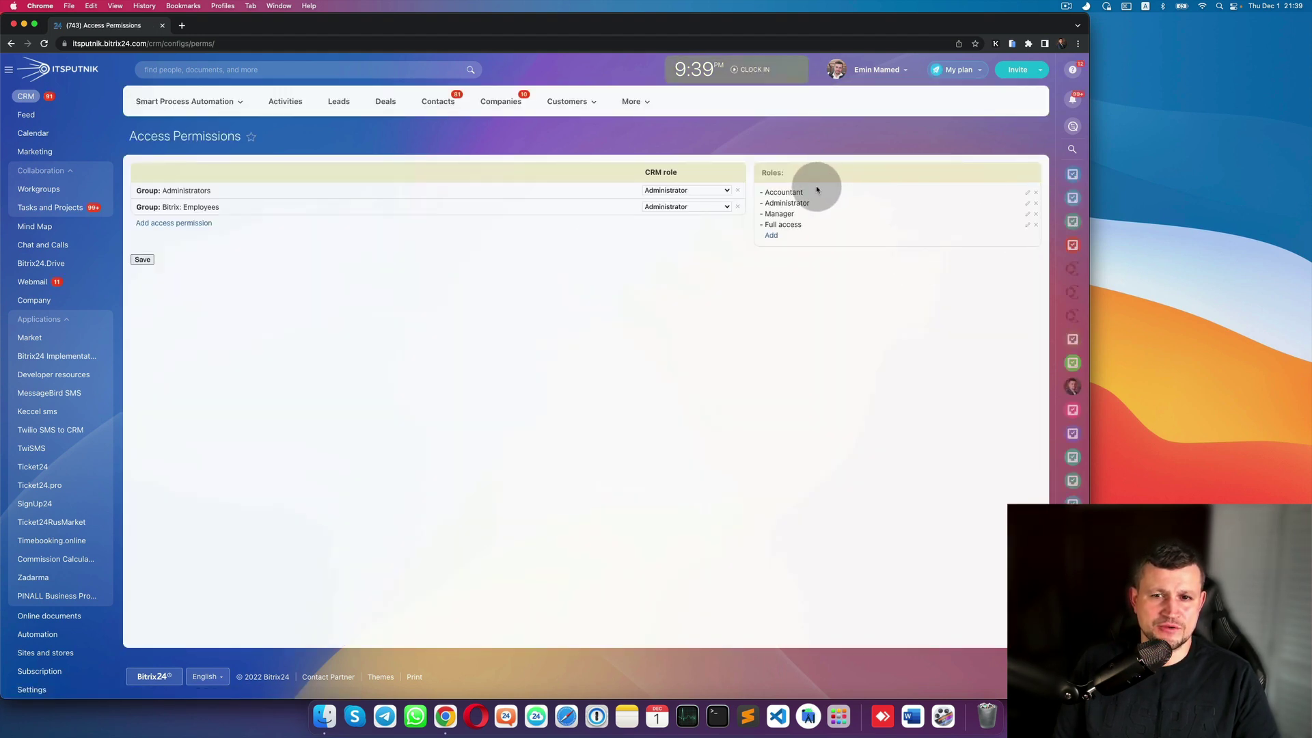
left_click_drag(785, 176, 760, 176)
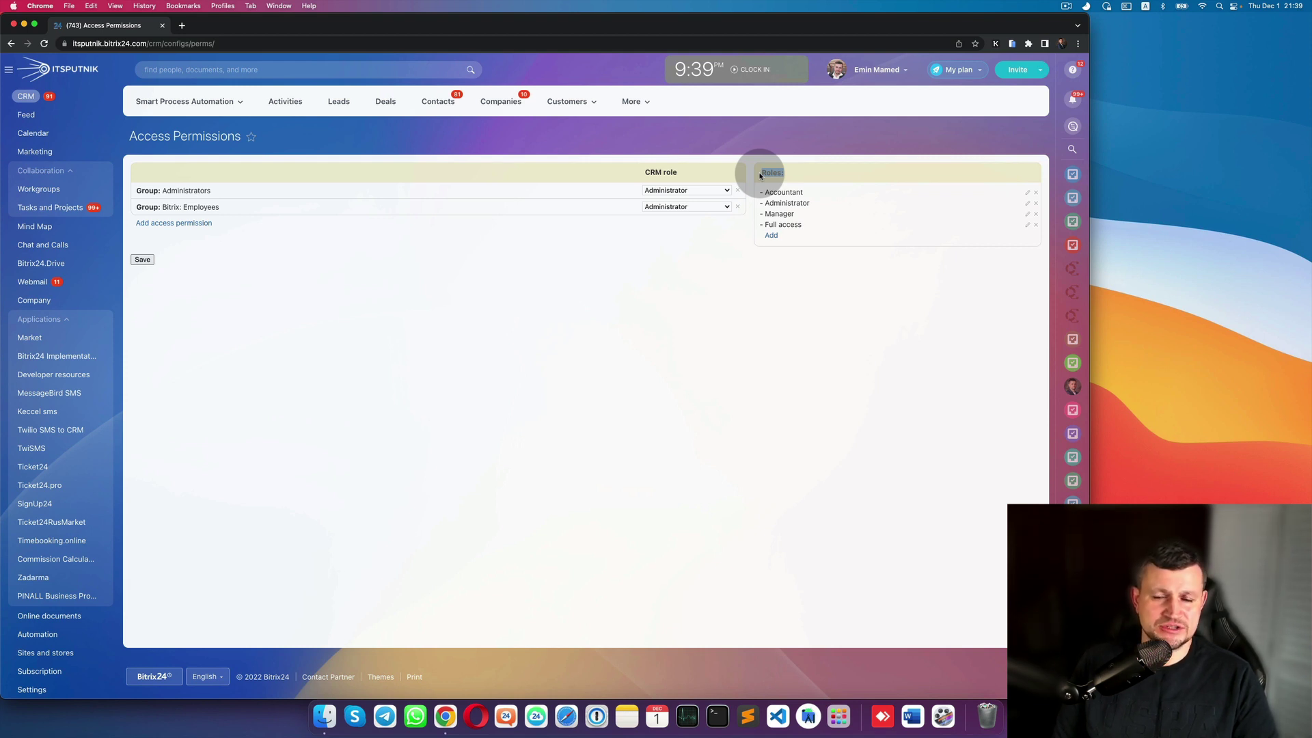
- Add a new CRM role and name it Sales
left_click(773, 235)
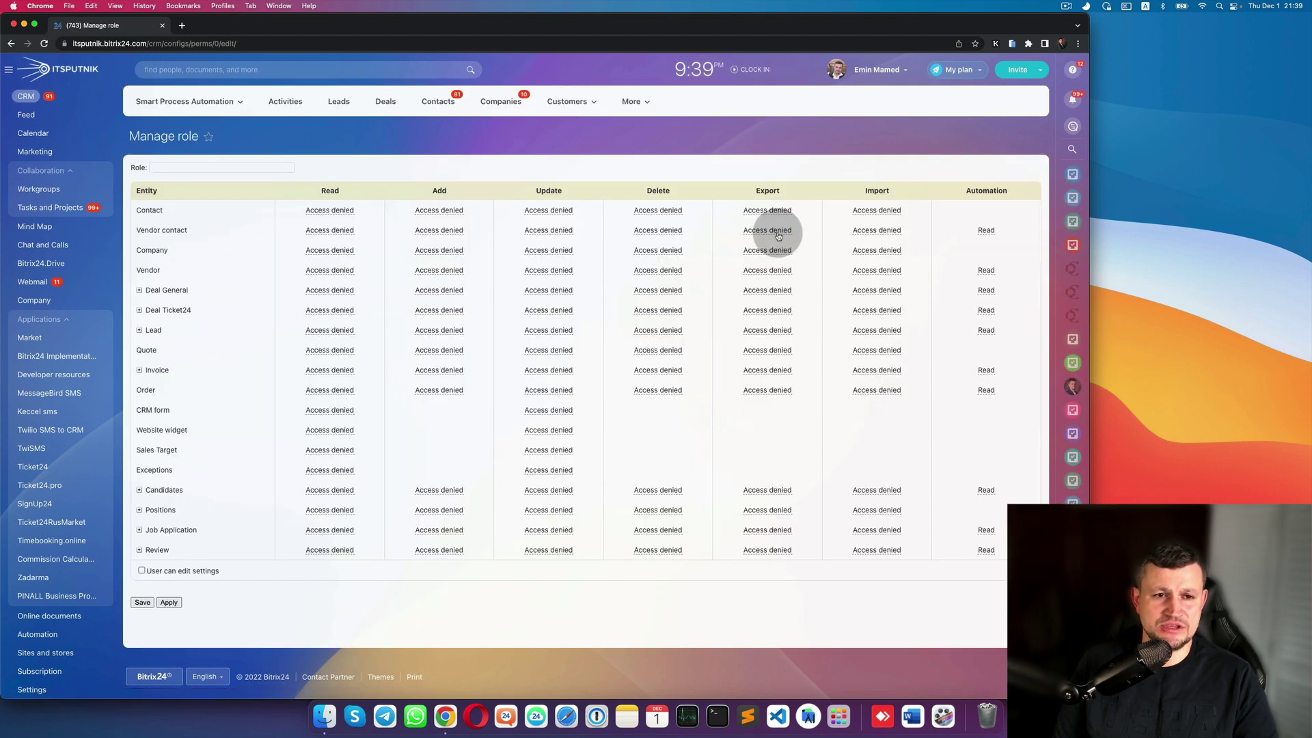
left_click(11, 43)
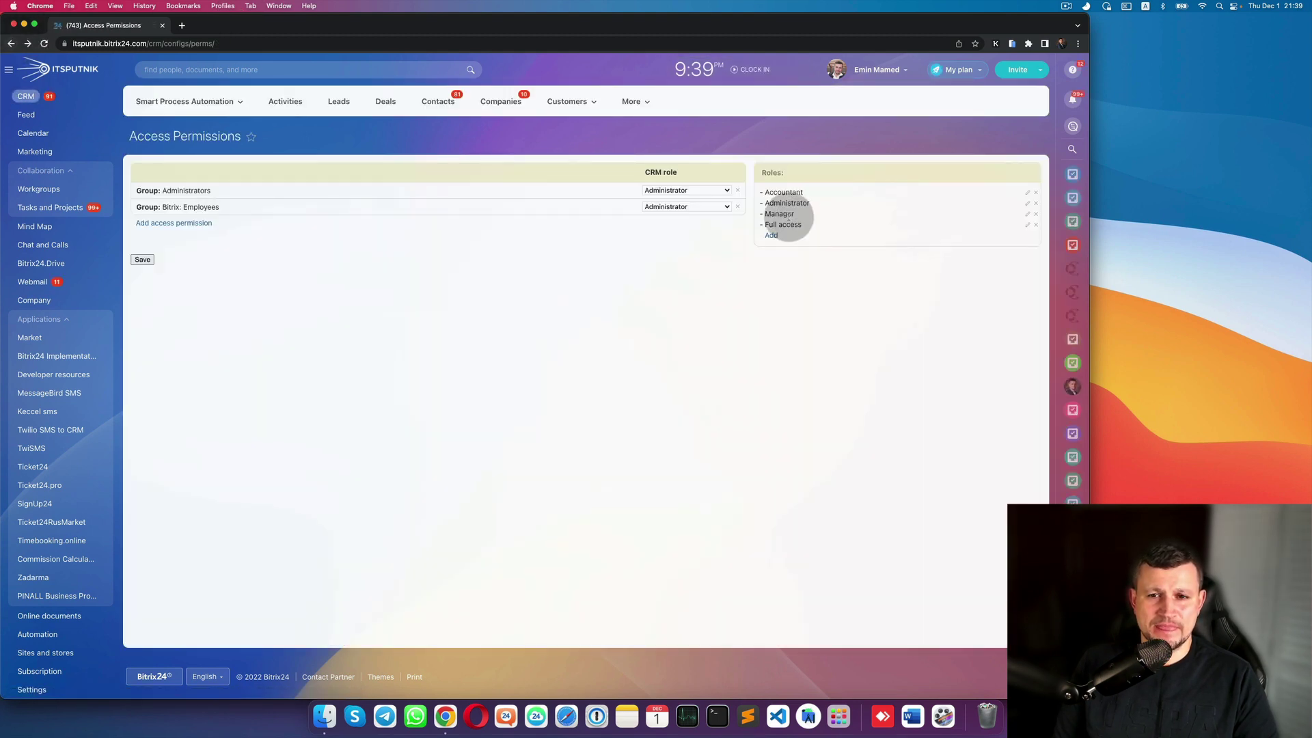
left_click(775, 237)
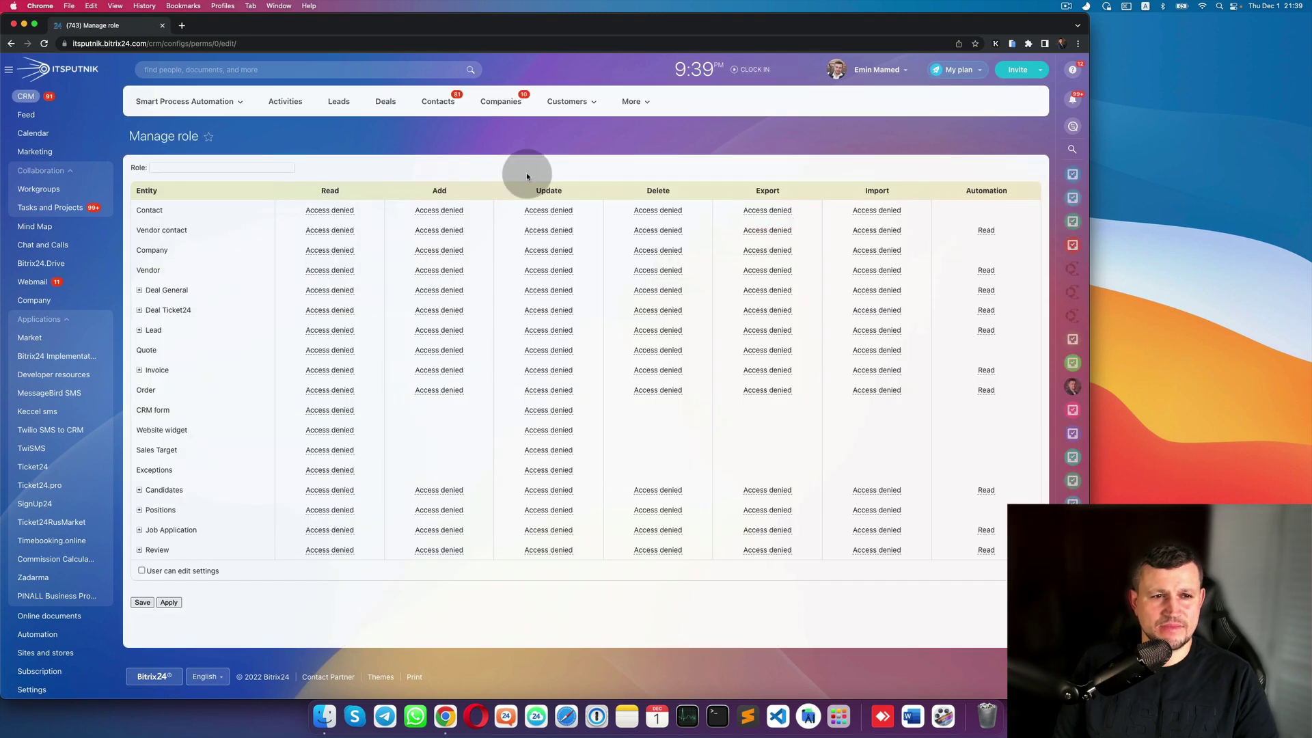
left_click(275, 168)
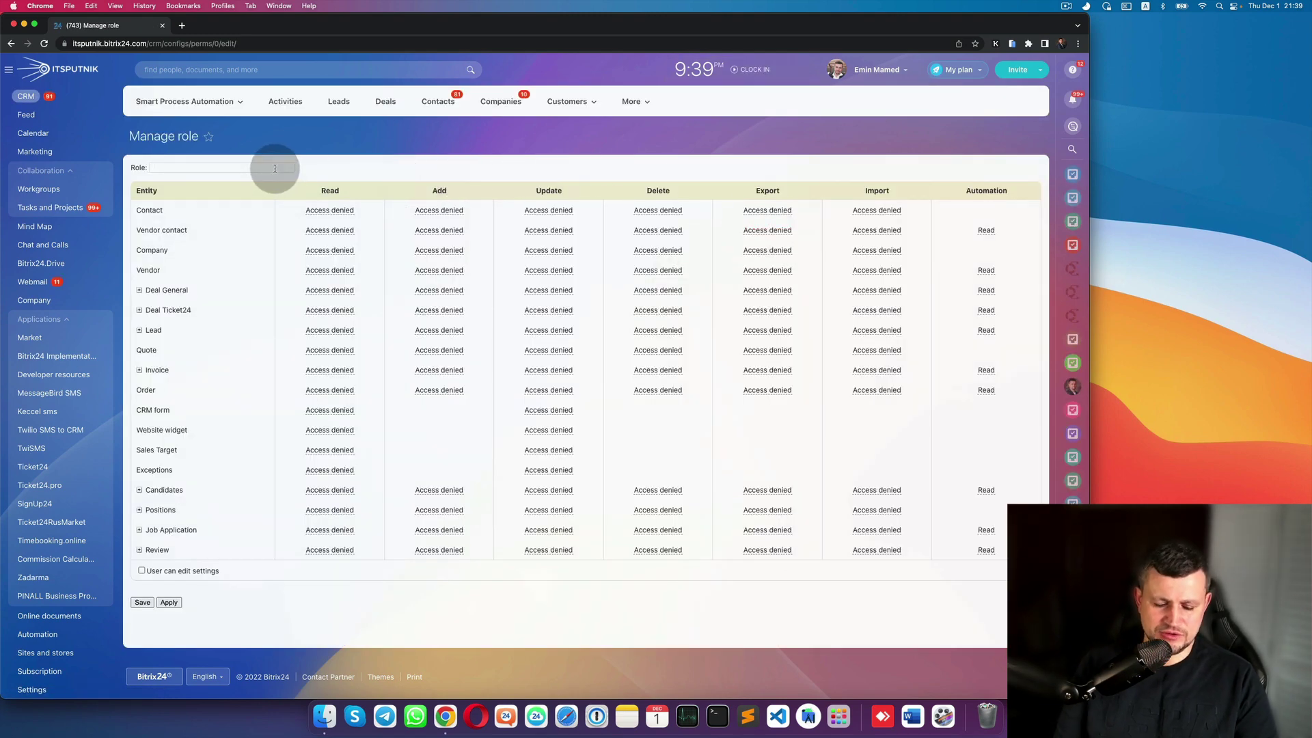
type("Sale")
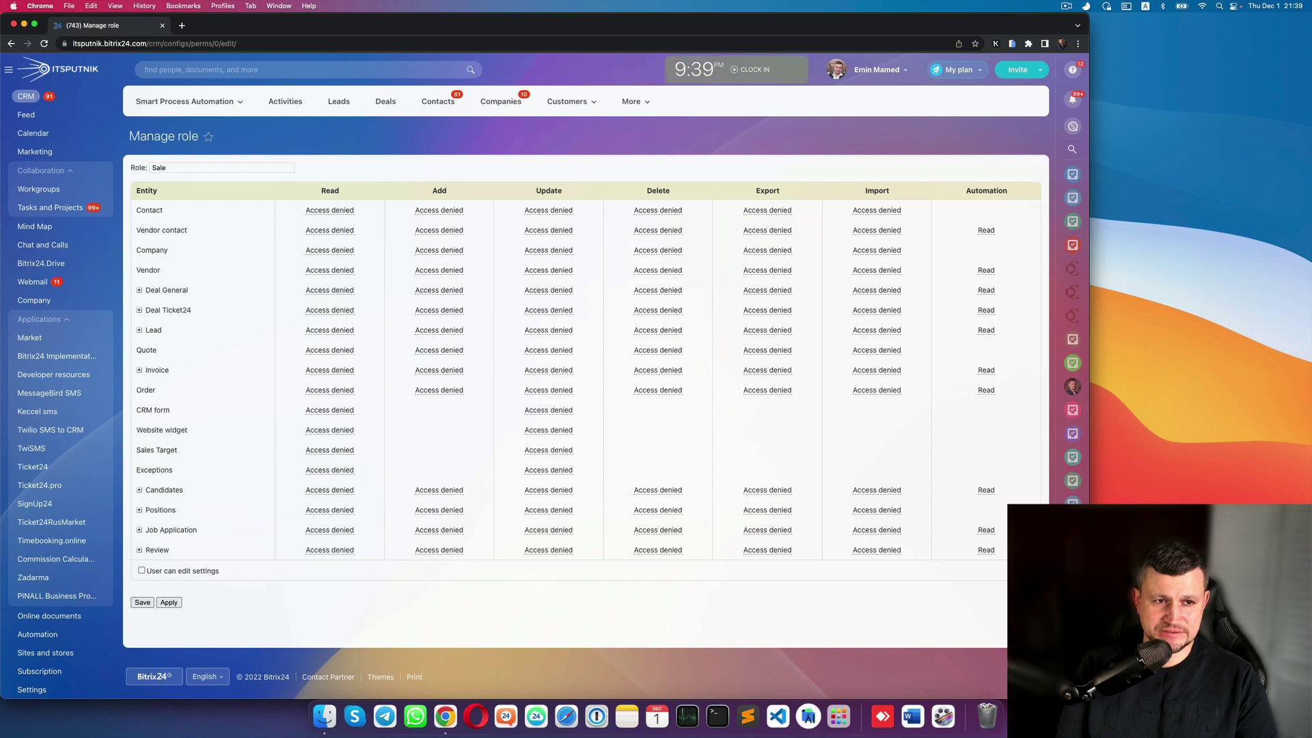
type("s")
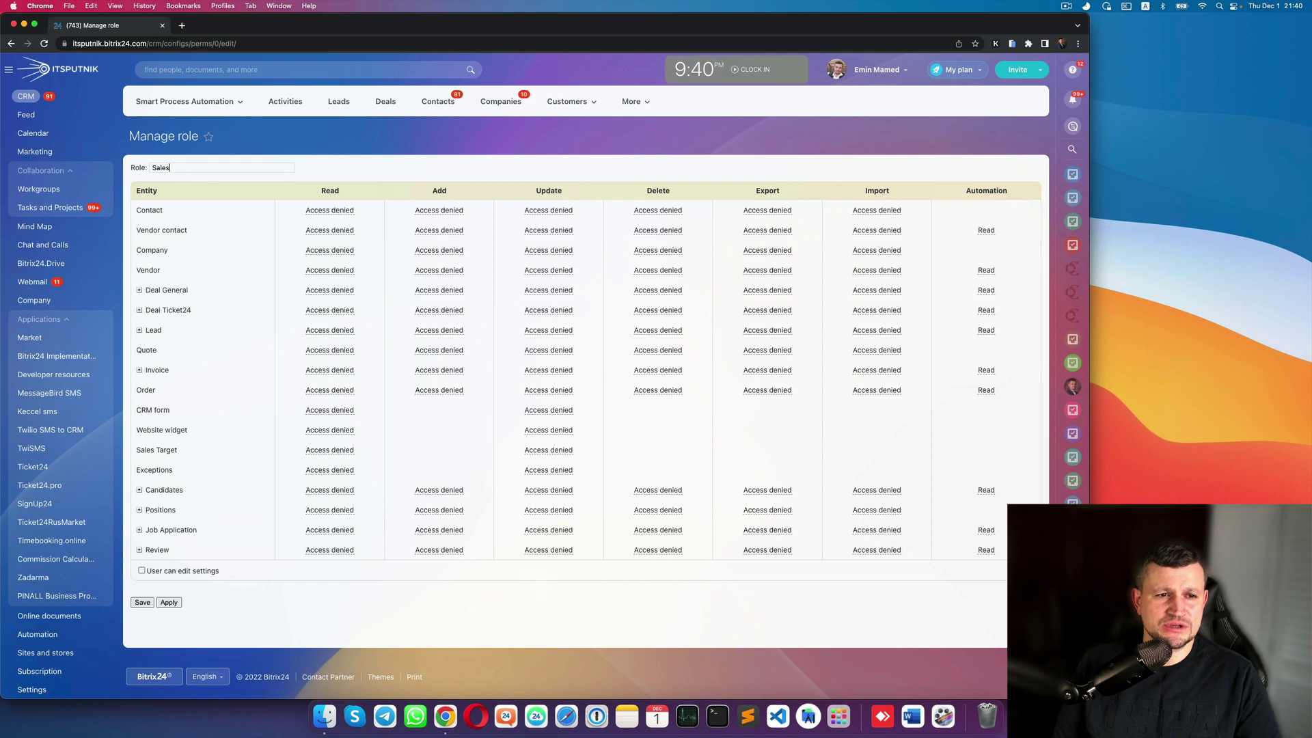
left_click(290, 148)
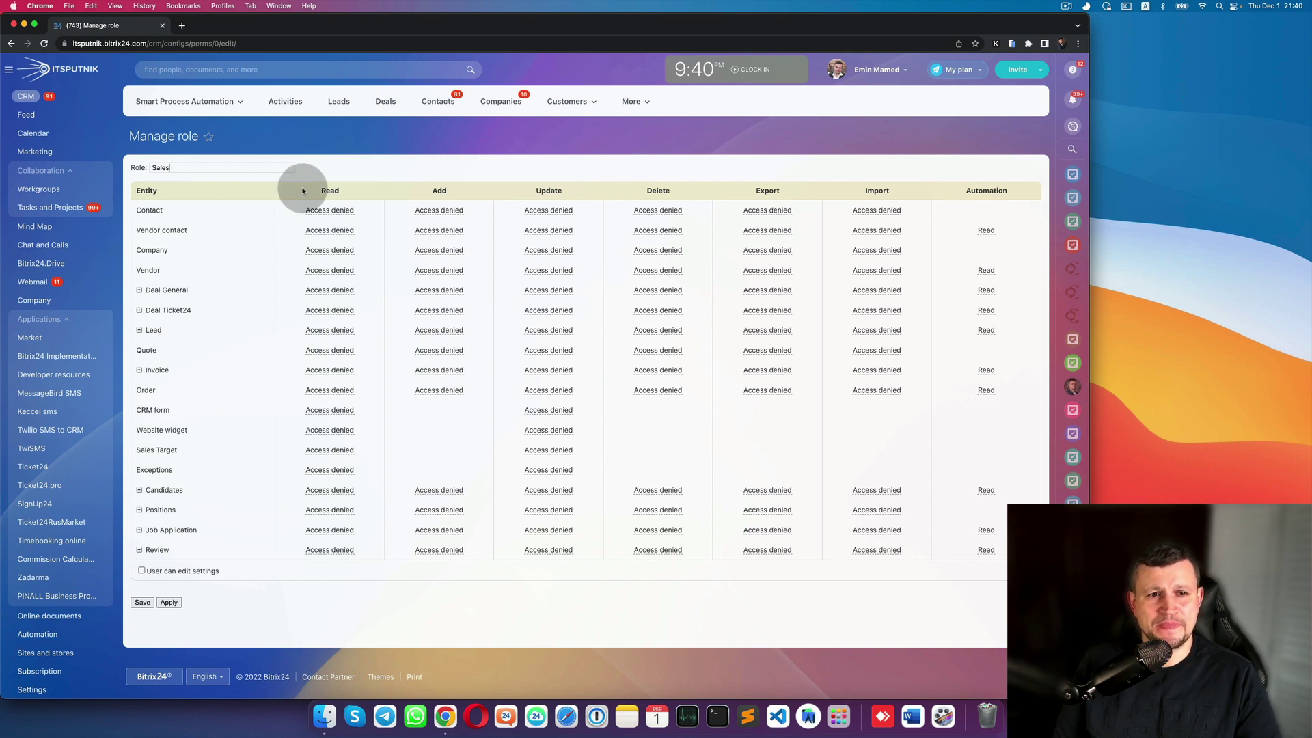
left_click(320, 211)
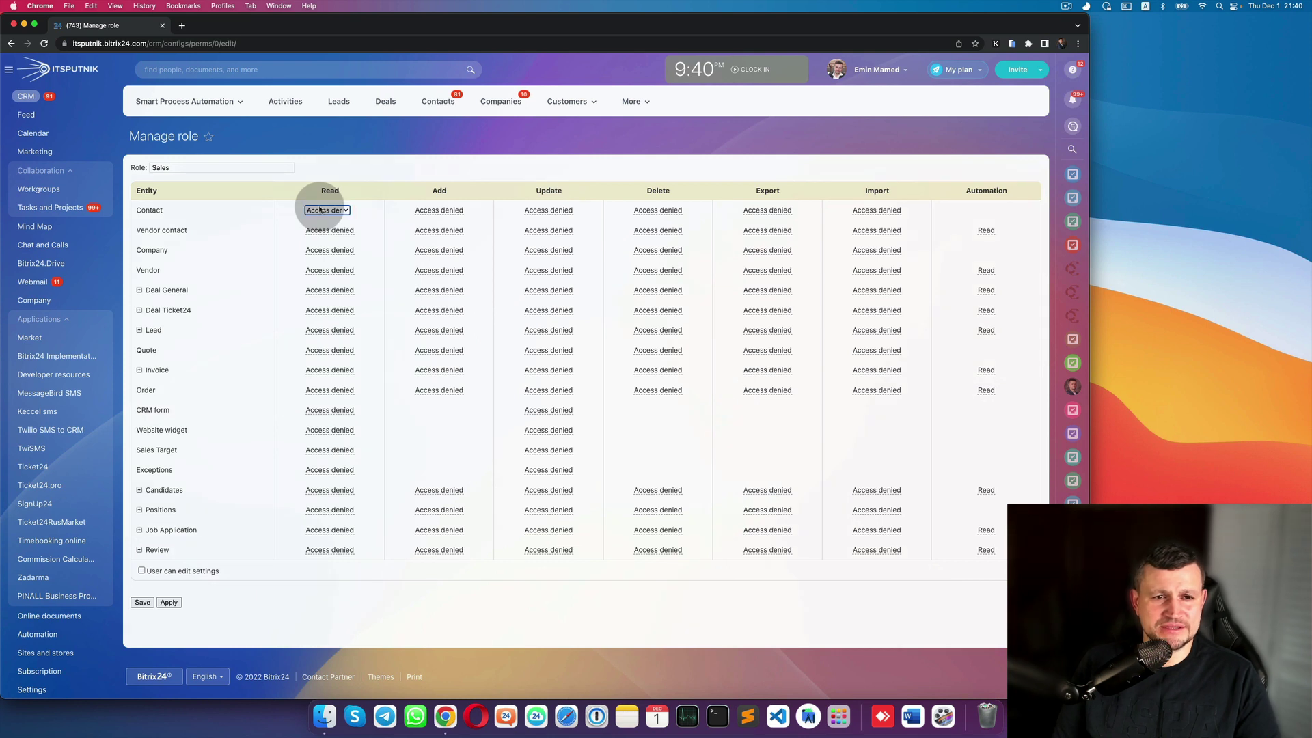
left_click(320, 210)
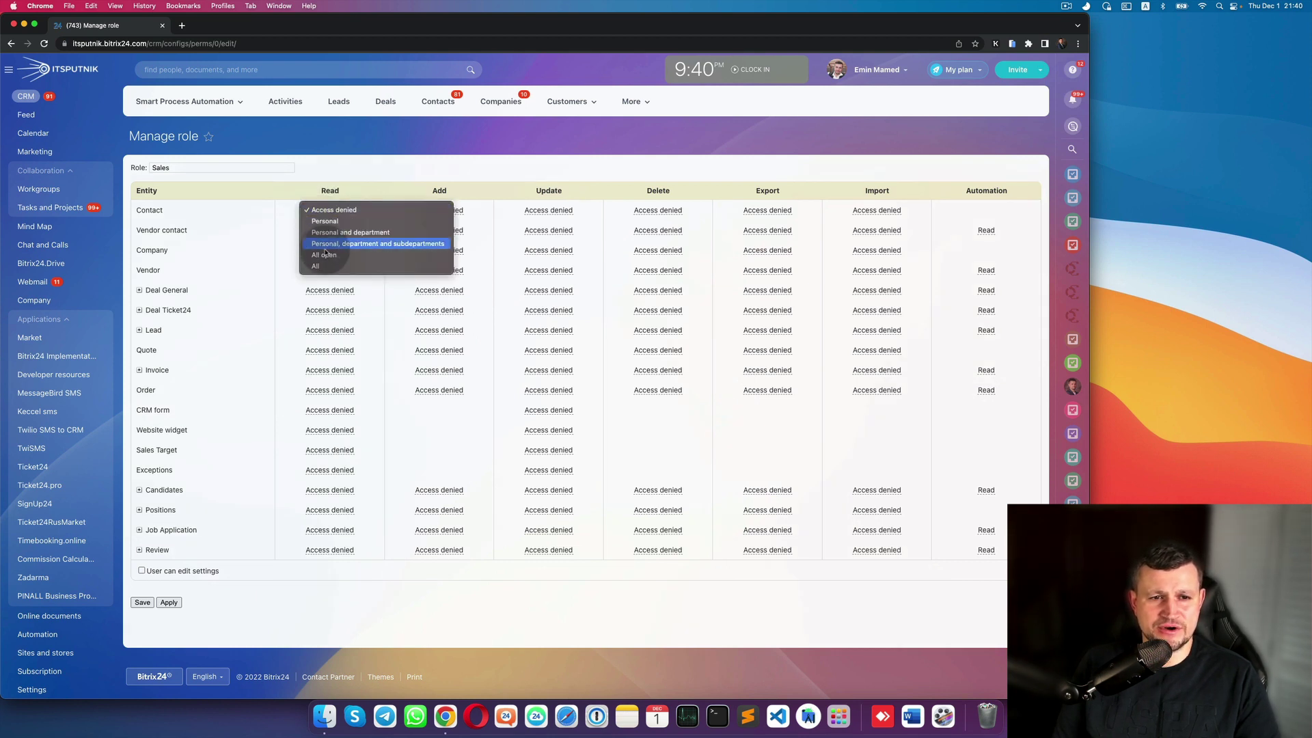
left_click(306, 192)
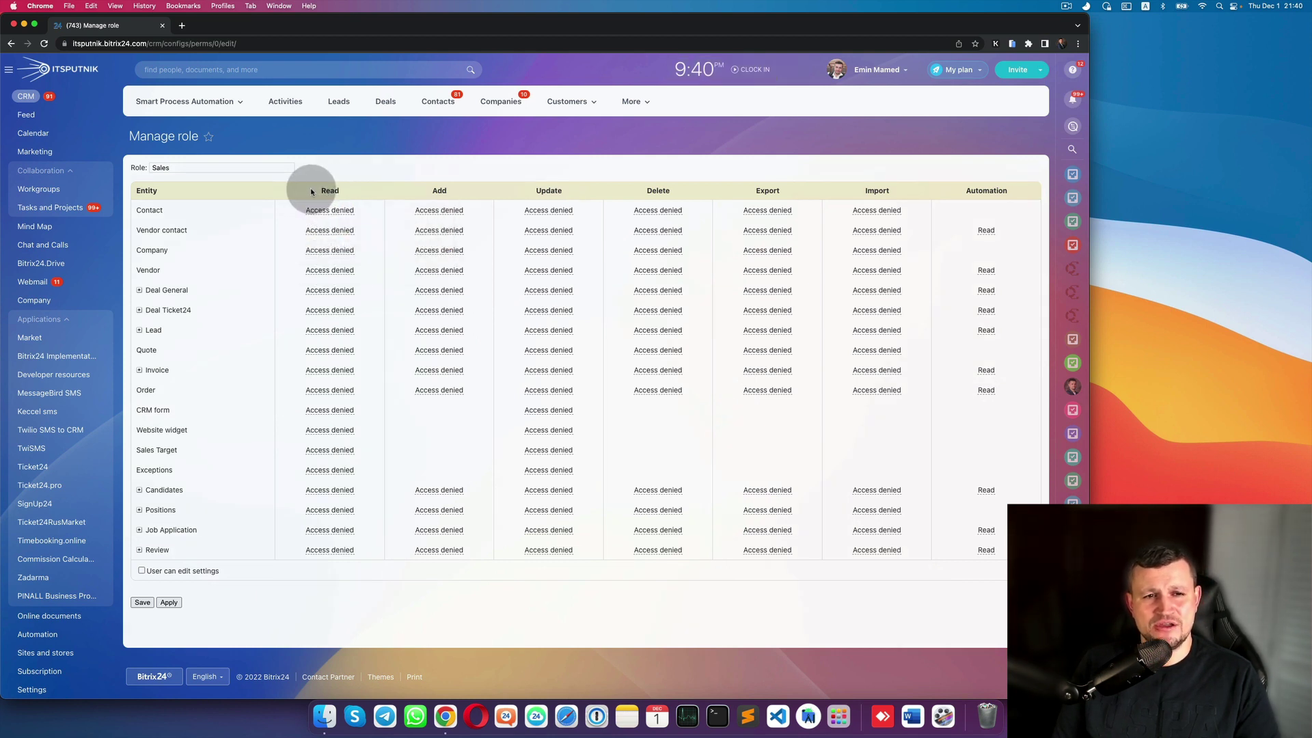
- For the Contact entity, set the Read and Add permissions to All and the Update permission to Personal
left_click(339, 213)
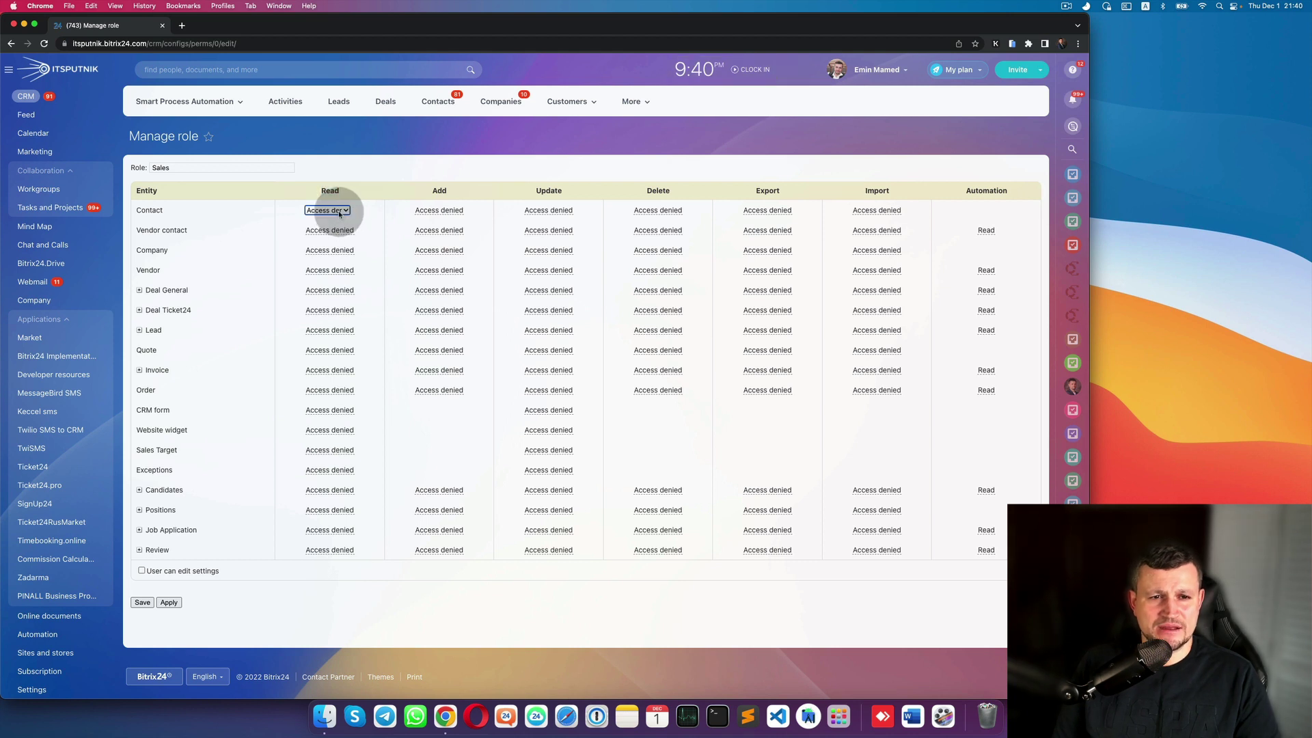
left_click(340, 213)
left_click(340, 267)
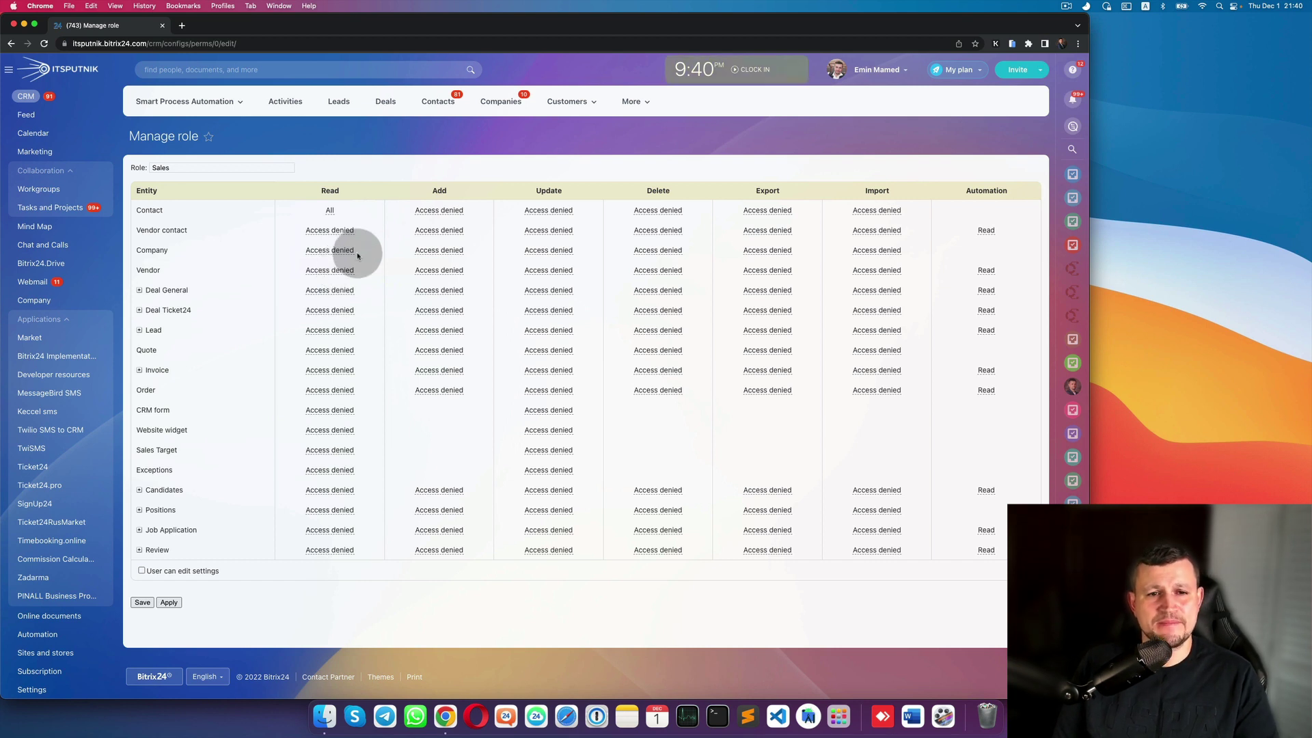
left_click(428, 214)
left_click(429, 213)
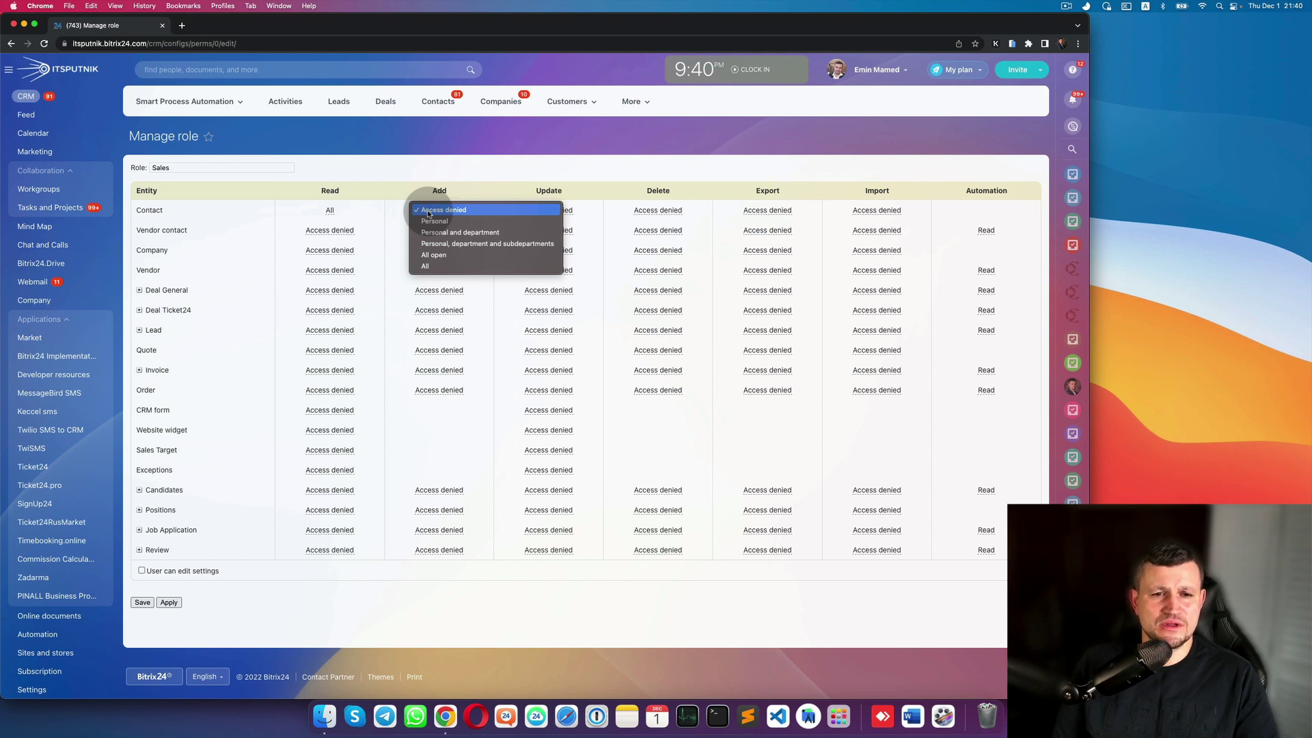
left_click(441, 265)
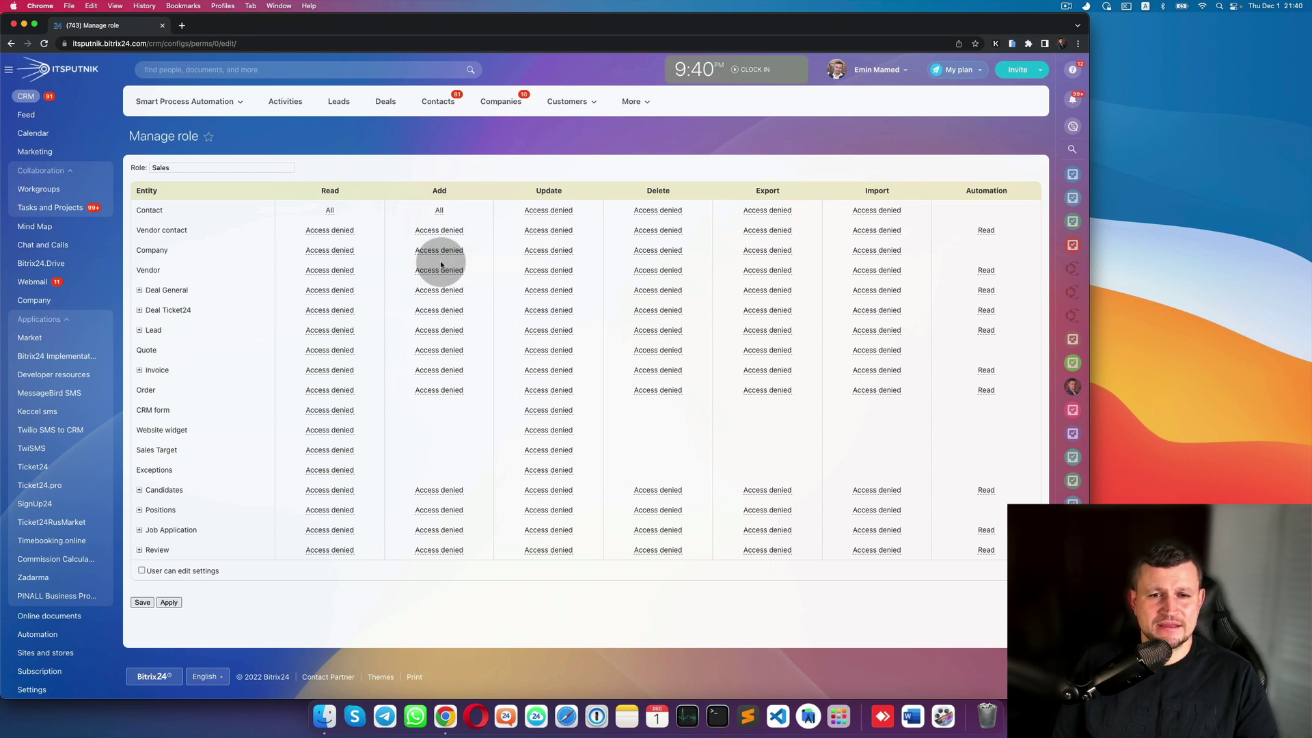
left_click_drag(562, 191, 537, 192)
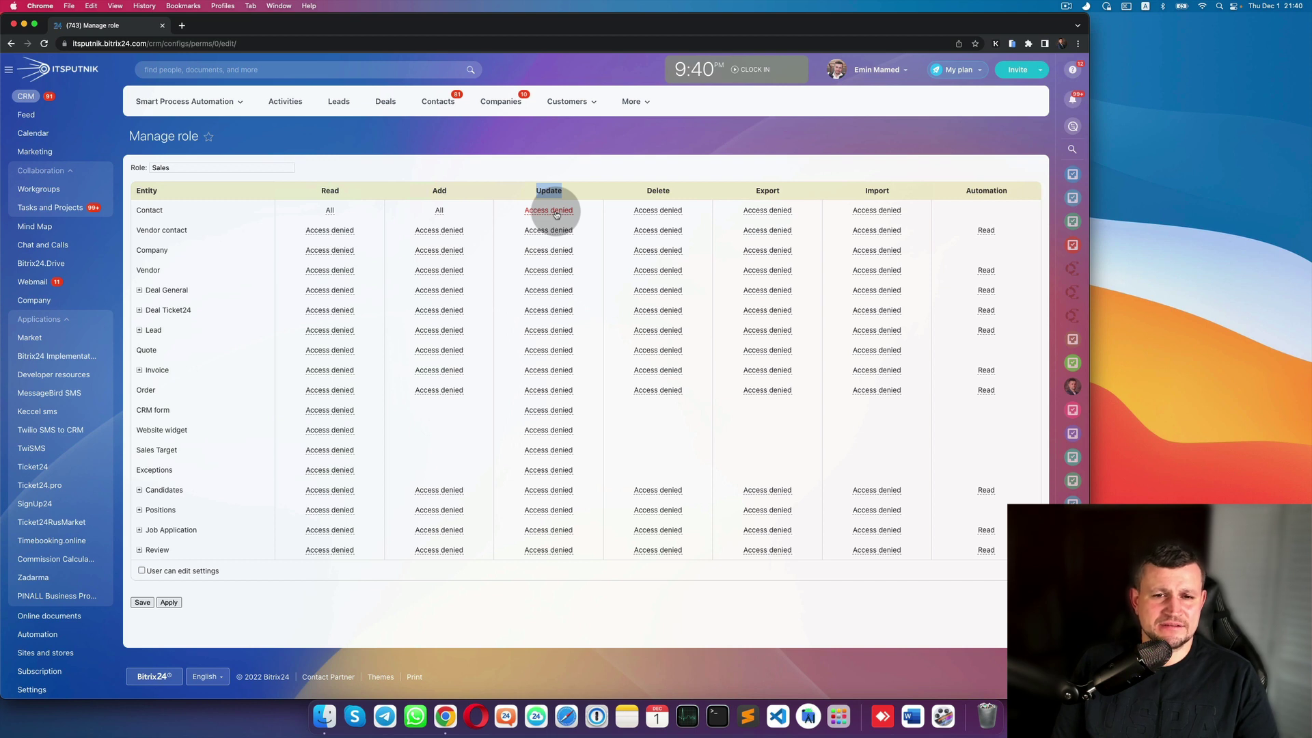
left_click(557, 214)
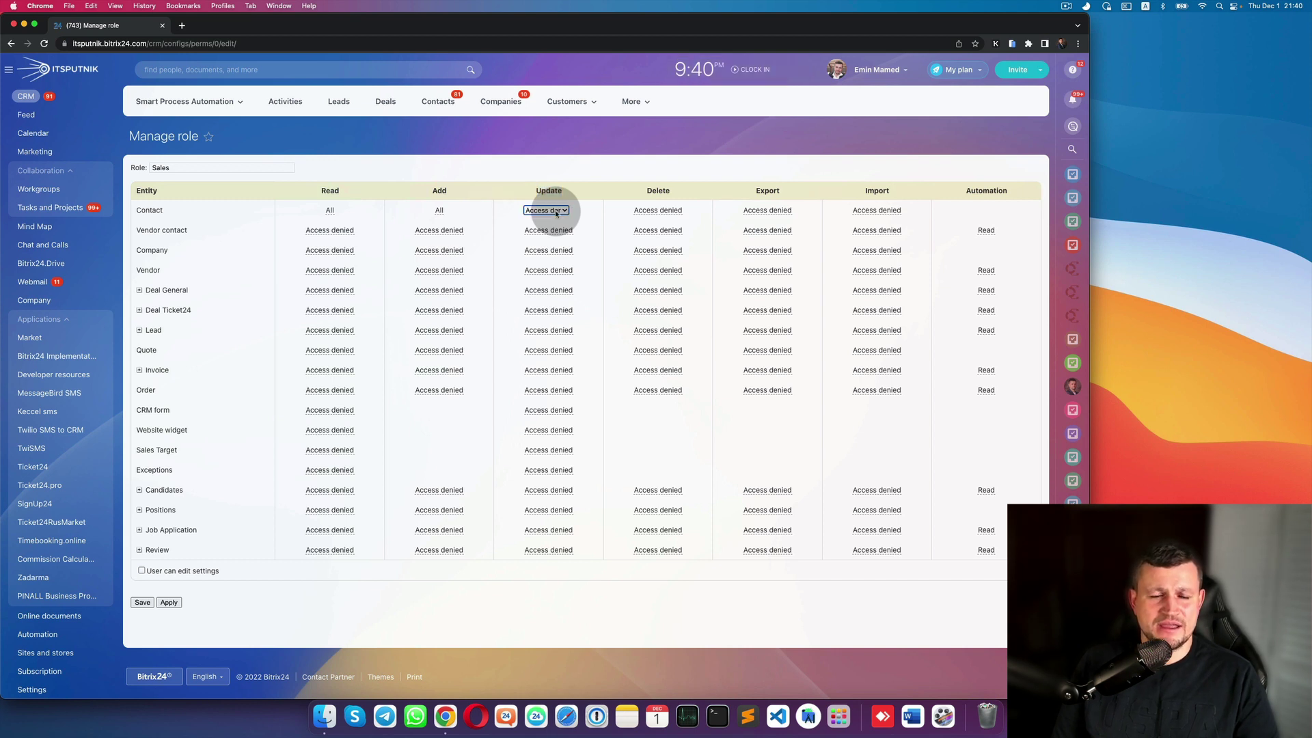
left_click(555, 210)
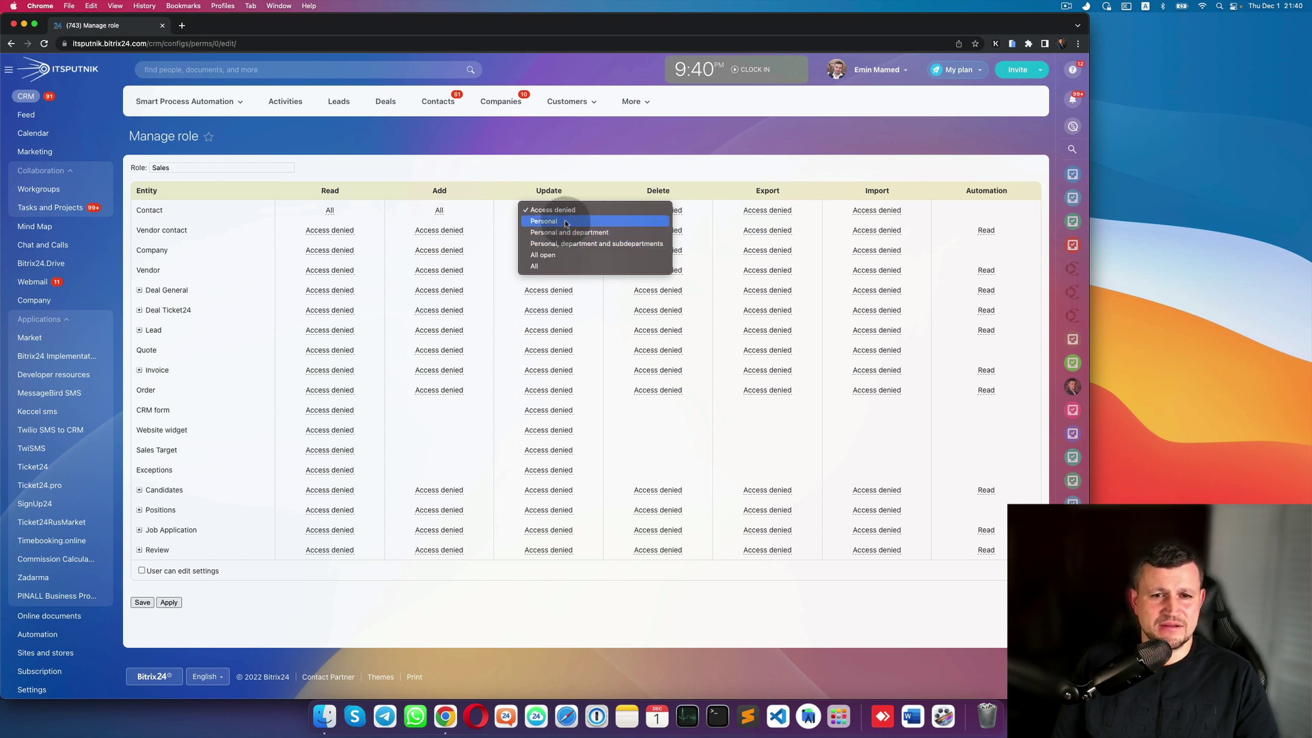
left_click(567, 223)
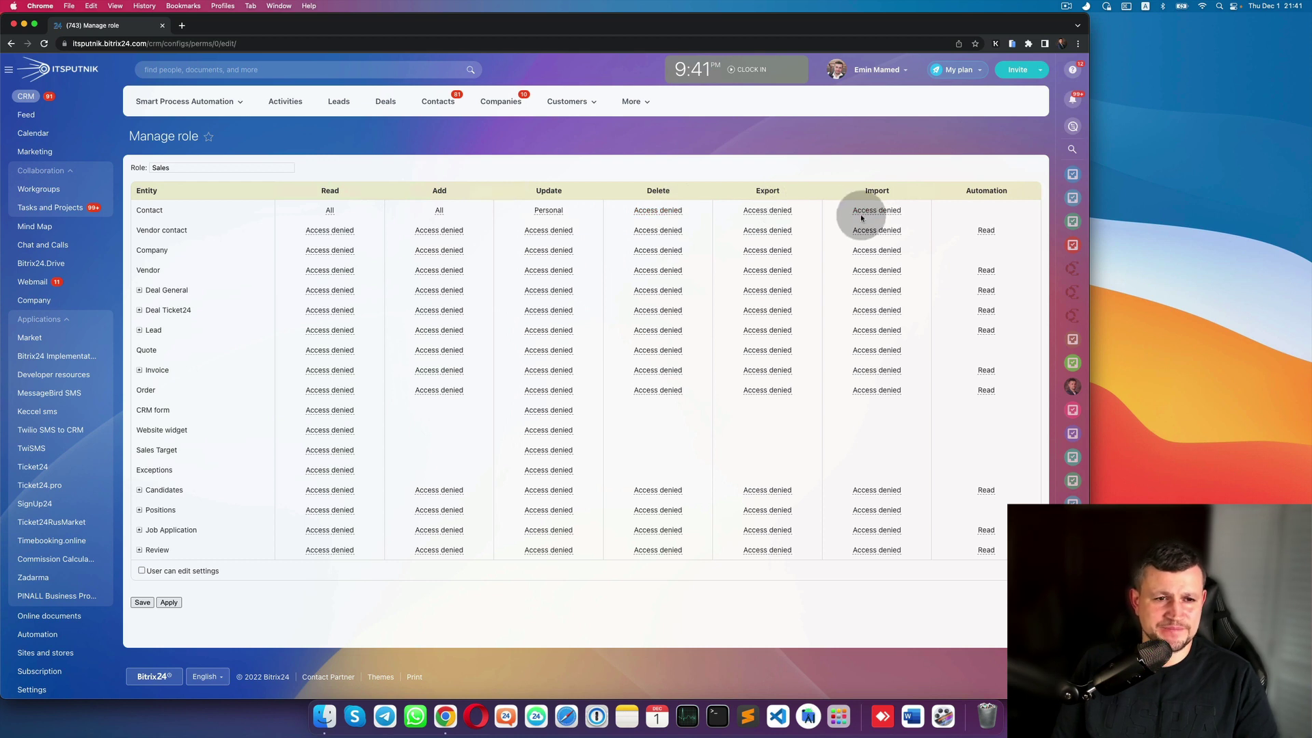
- For the Company entity, set the Read and Add permissions to All and the Update permission to Personal
left_click(327, 251)
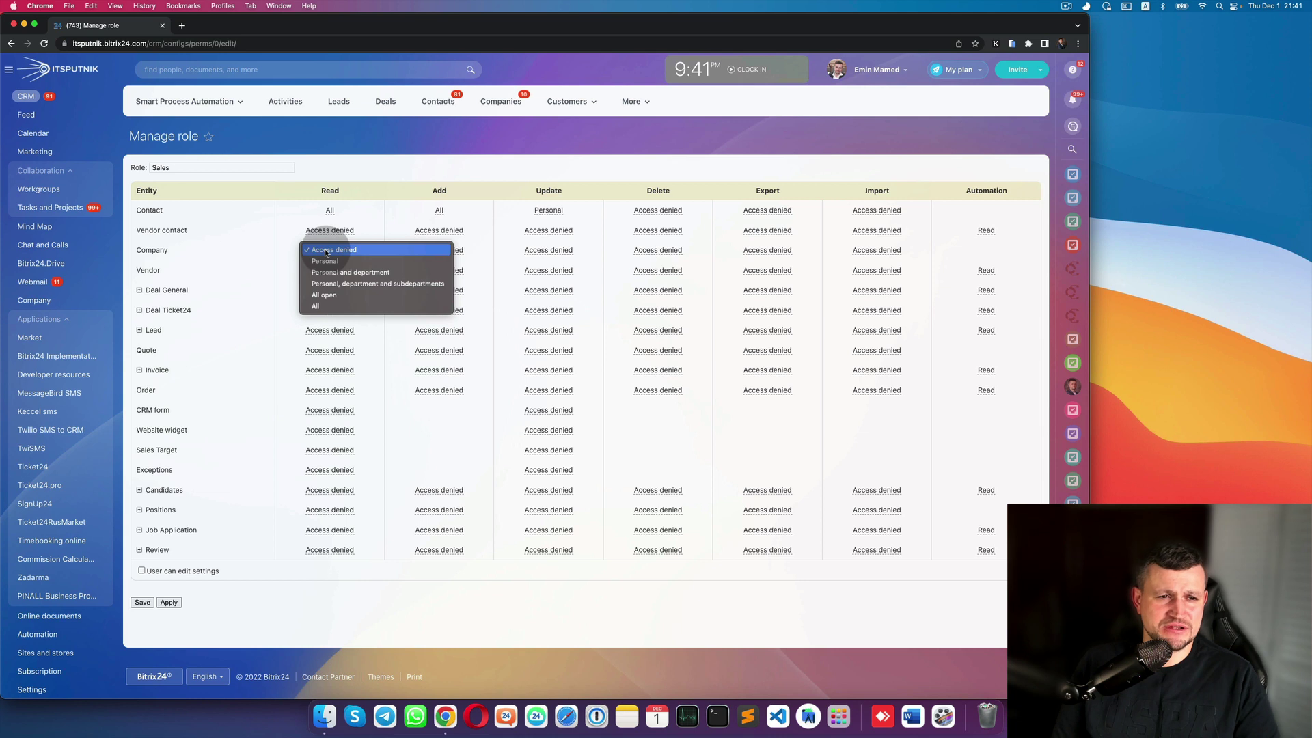
left_click(323, 308)
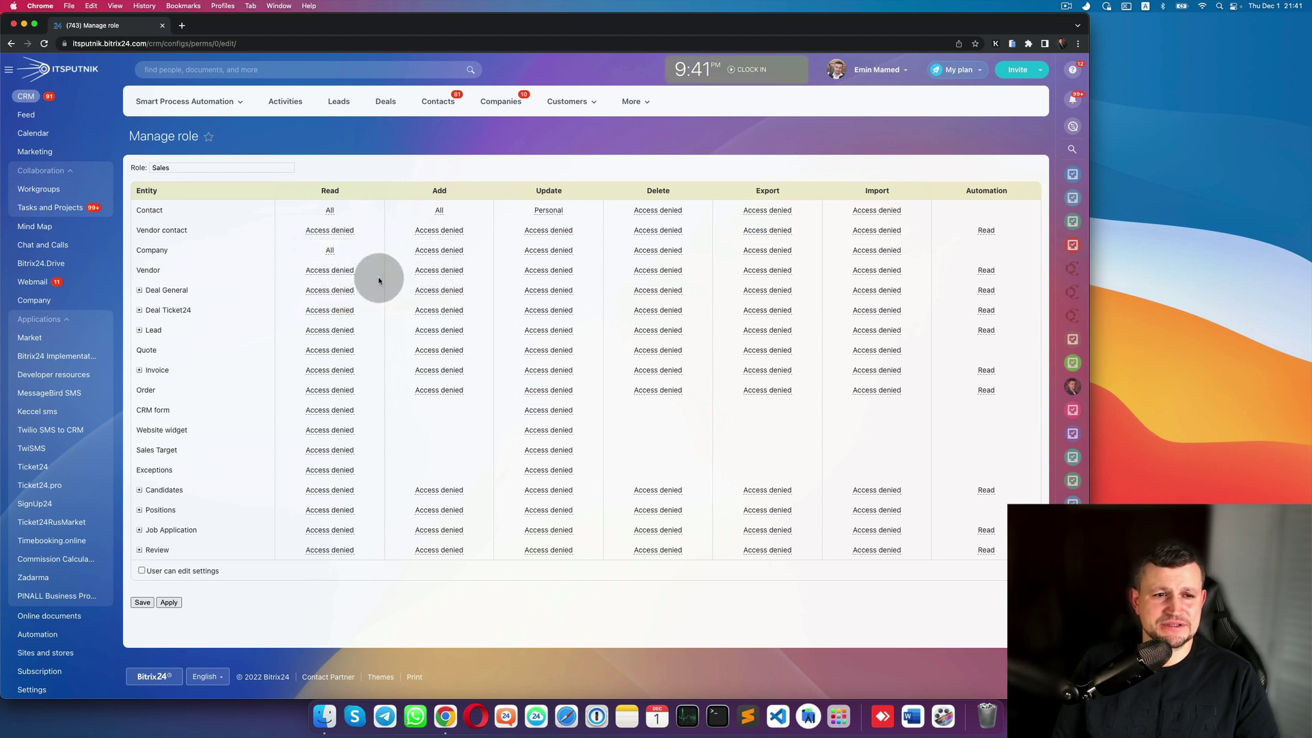
left_click(441, 252)
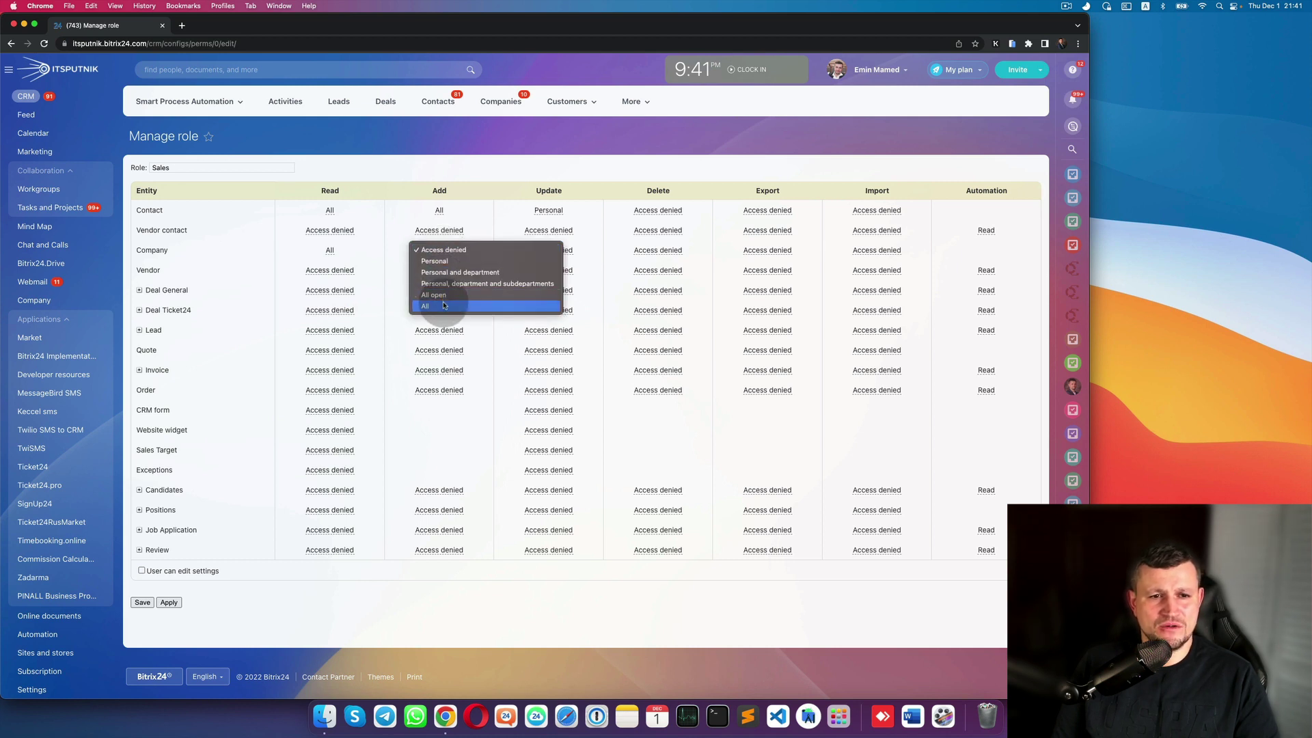
left_click(444, 305)
left_click(547, 251)
left_click(546, 251)
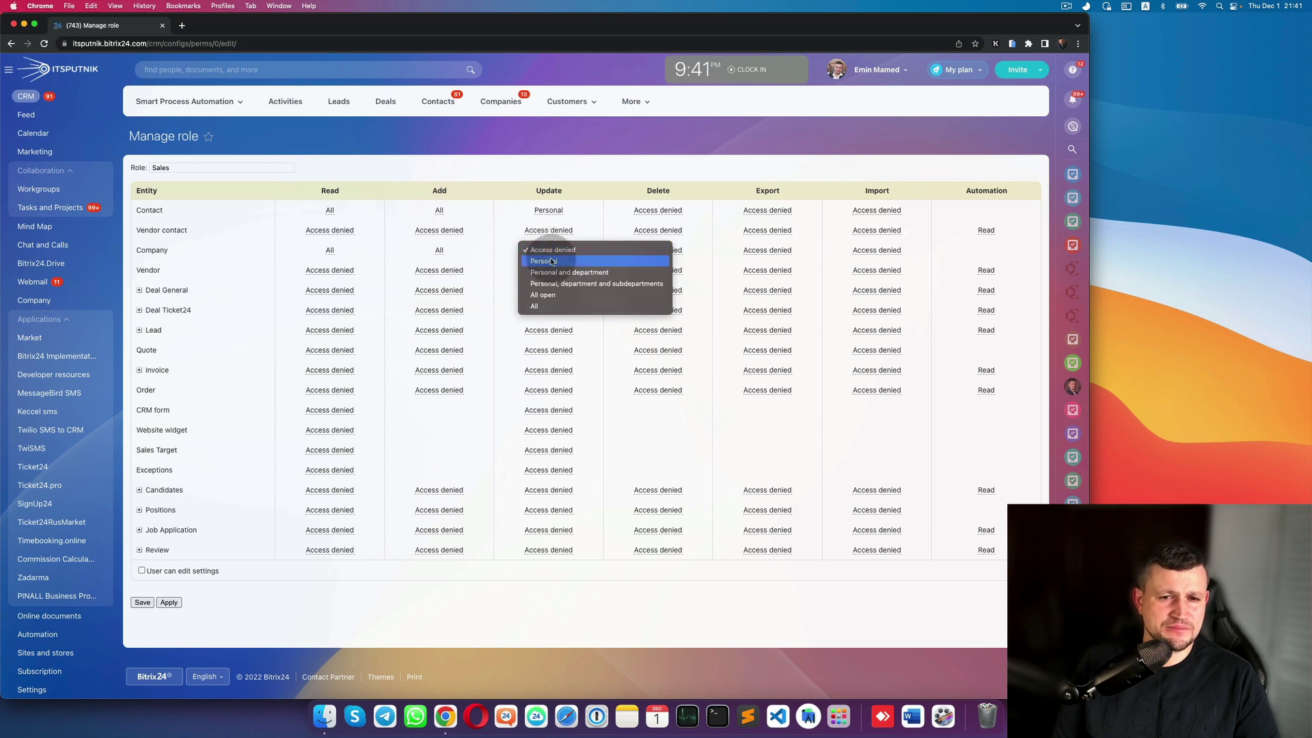
left_click(551, 261)
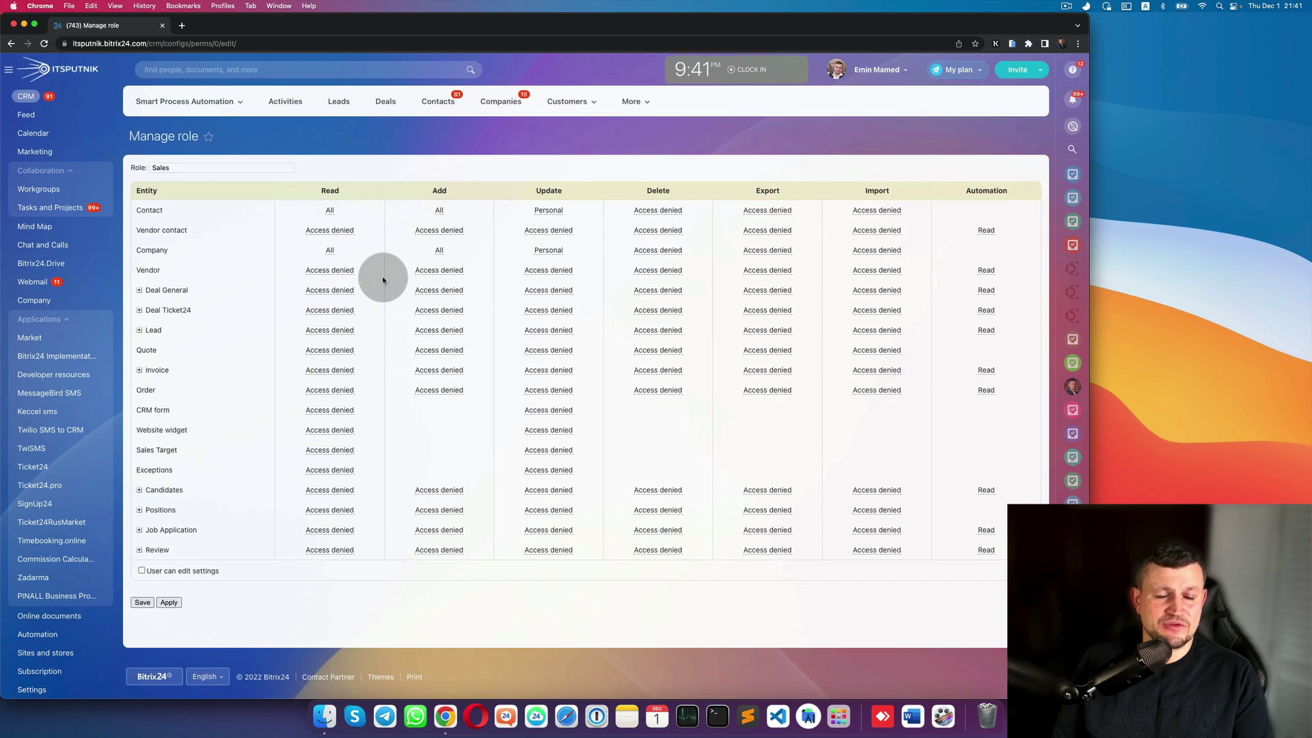
- Compare the stages under the Lead entity with the lead pipeline opened separately, and collapse the Lead stages again
left_click(140, 331)
scroll(193, 346, "down", 1)
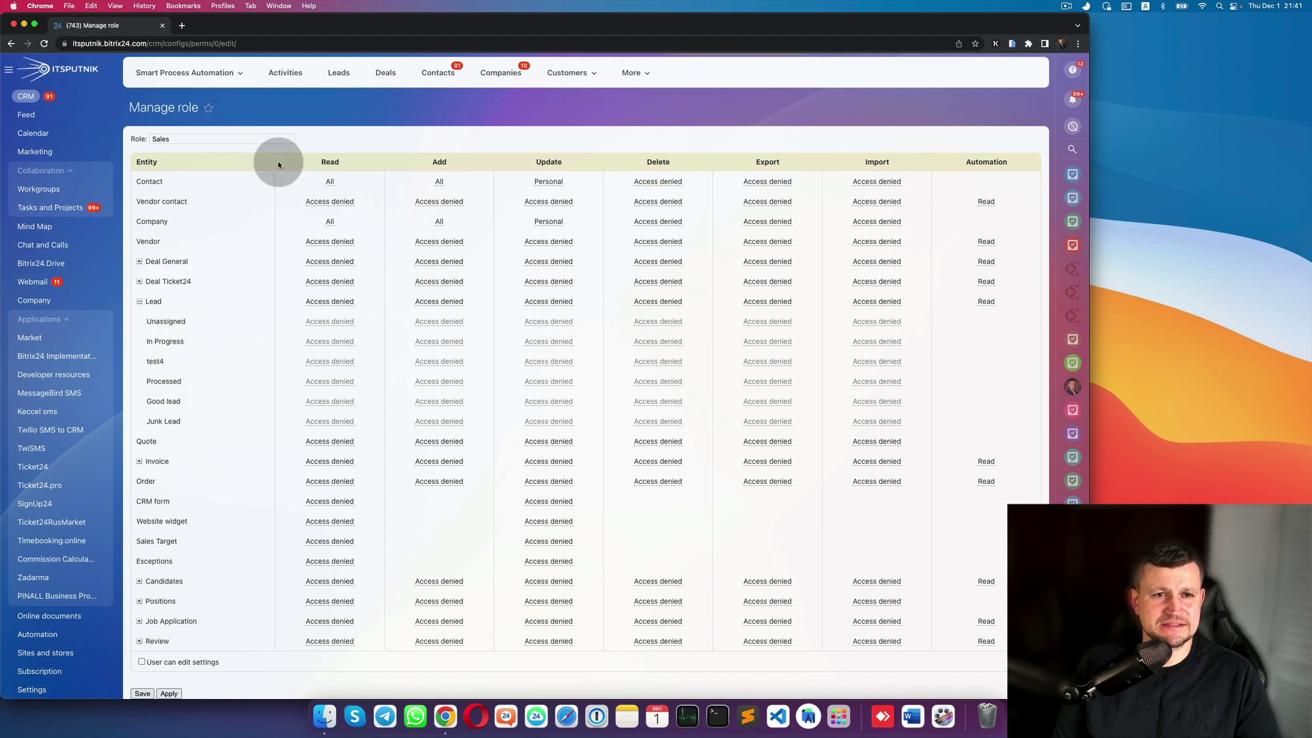
right_click(337, 78)
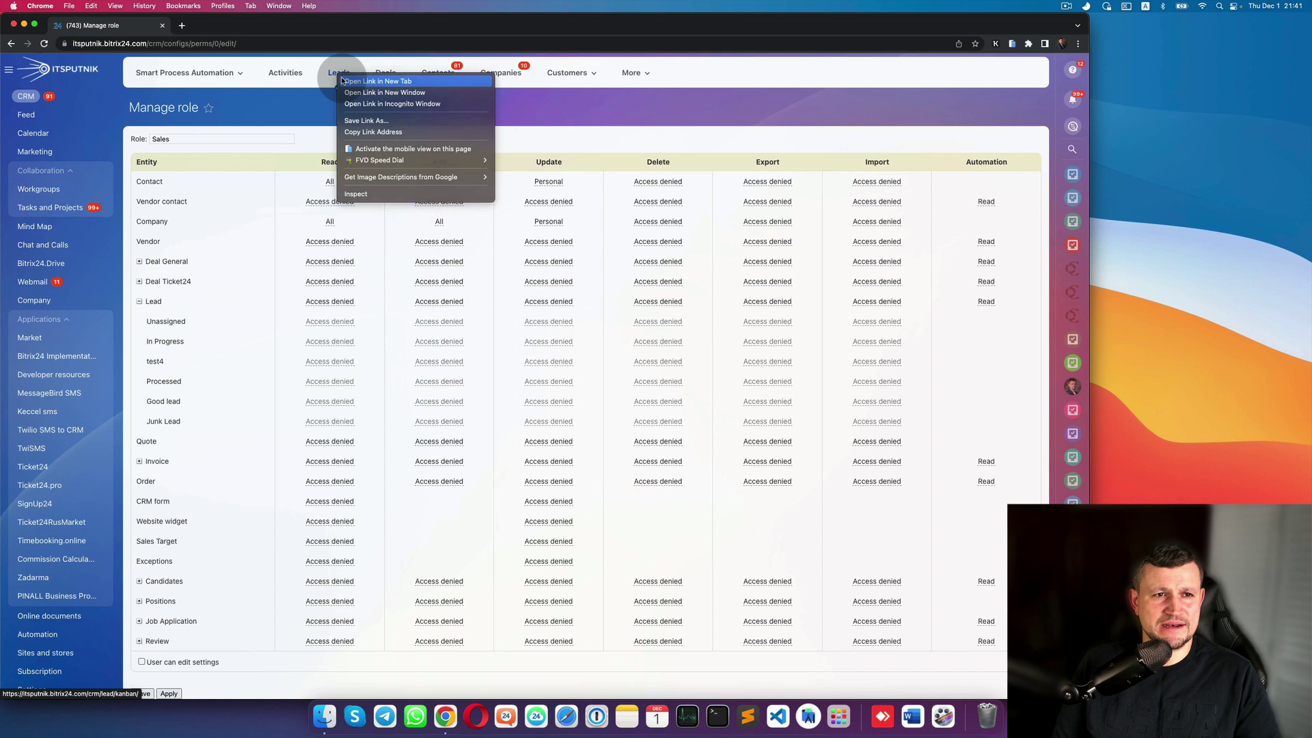
left_click(376, 82)
left_click(206, 26)
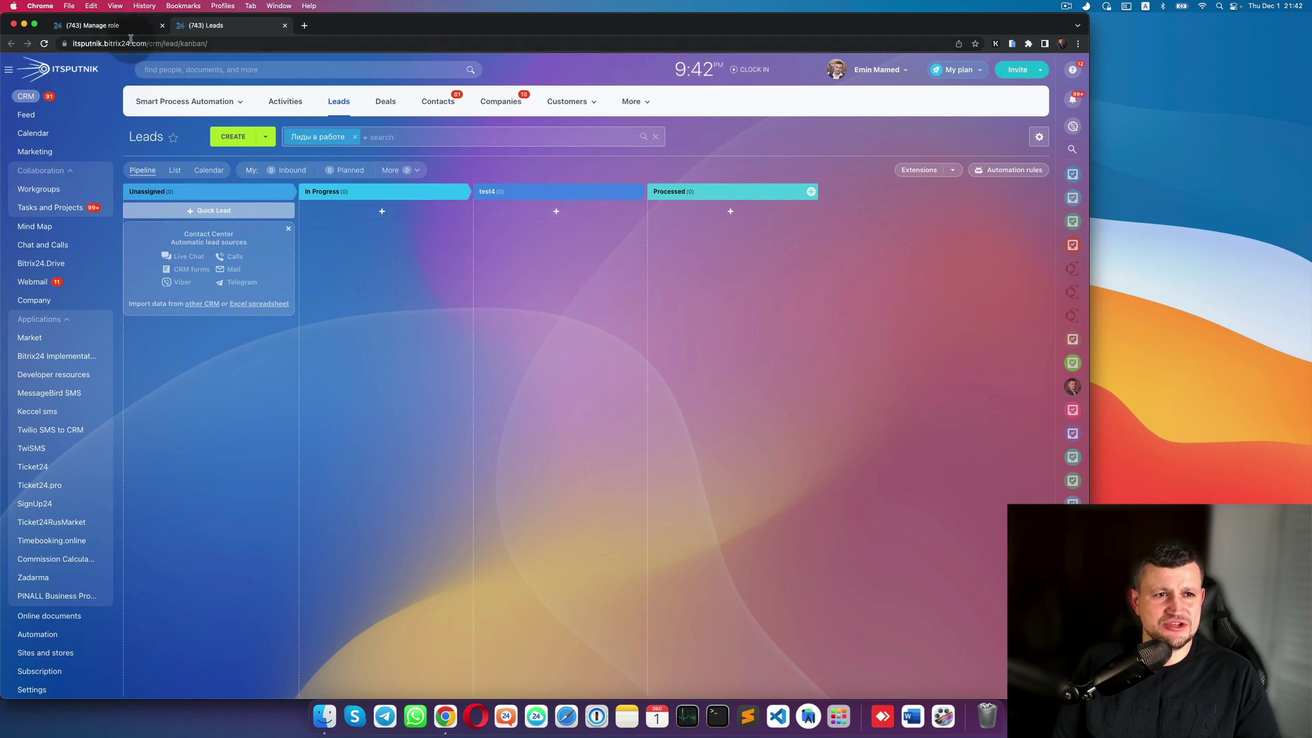
left_click(104, 26)
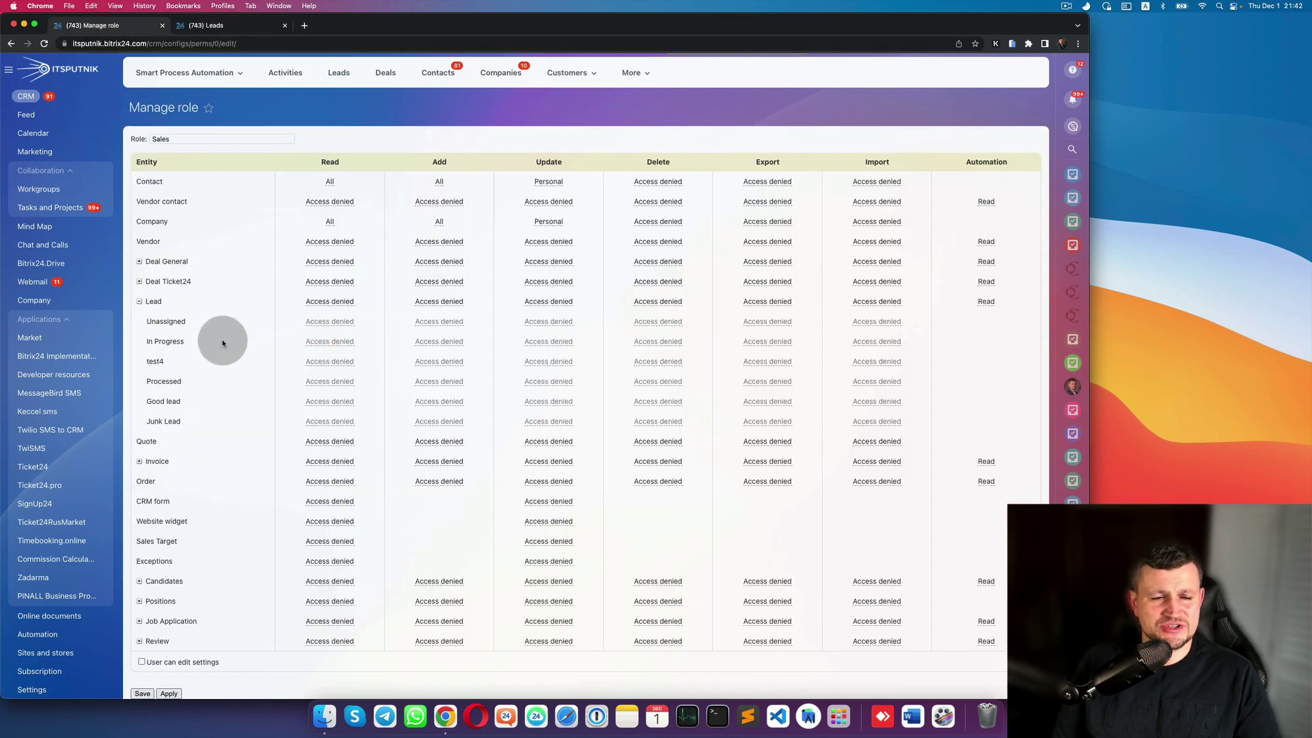
left_click(139, 302)
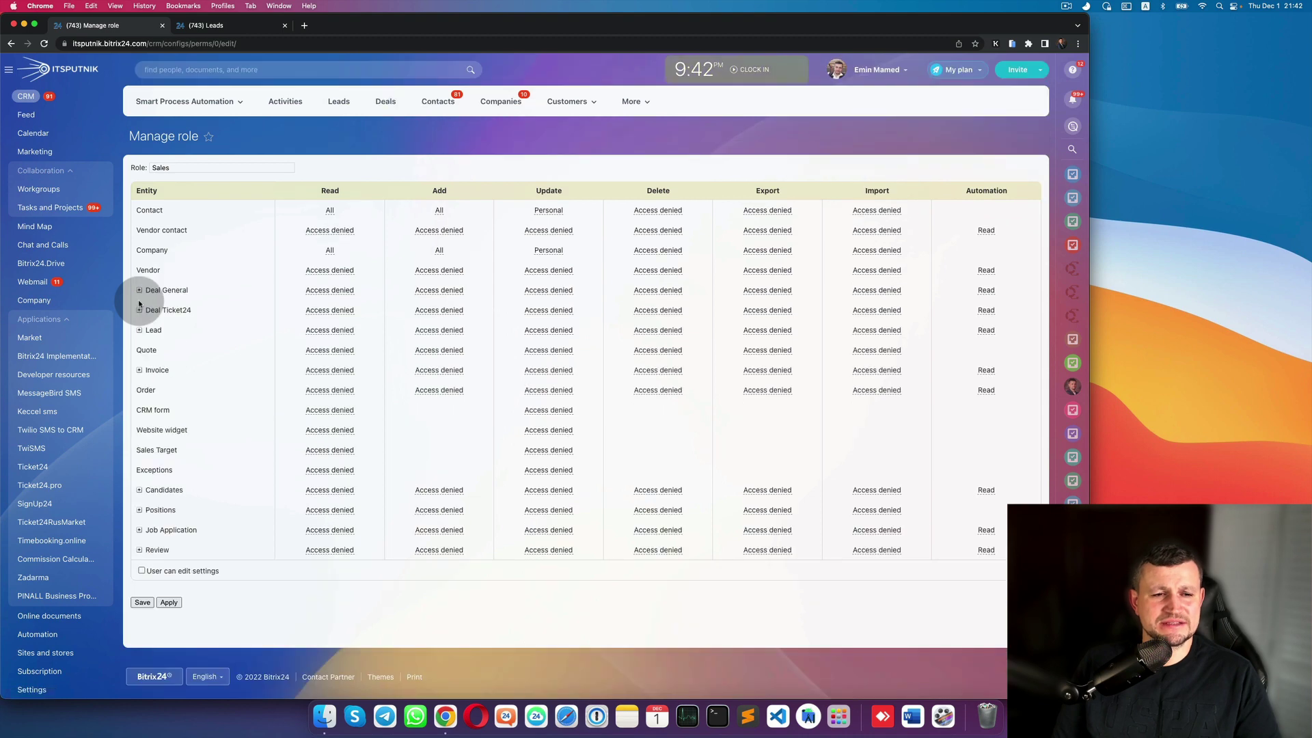
- Set the Read, Add, Update and Delete permissions of the Lead entity to Personal
left_click(328, 333)
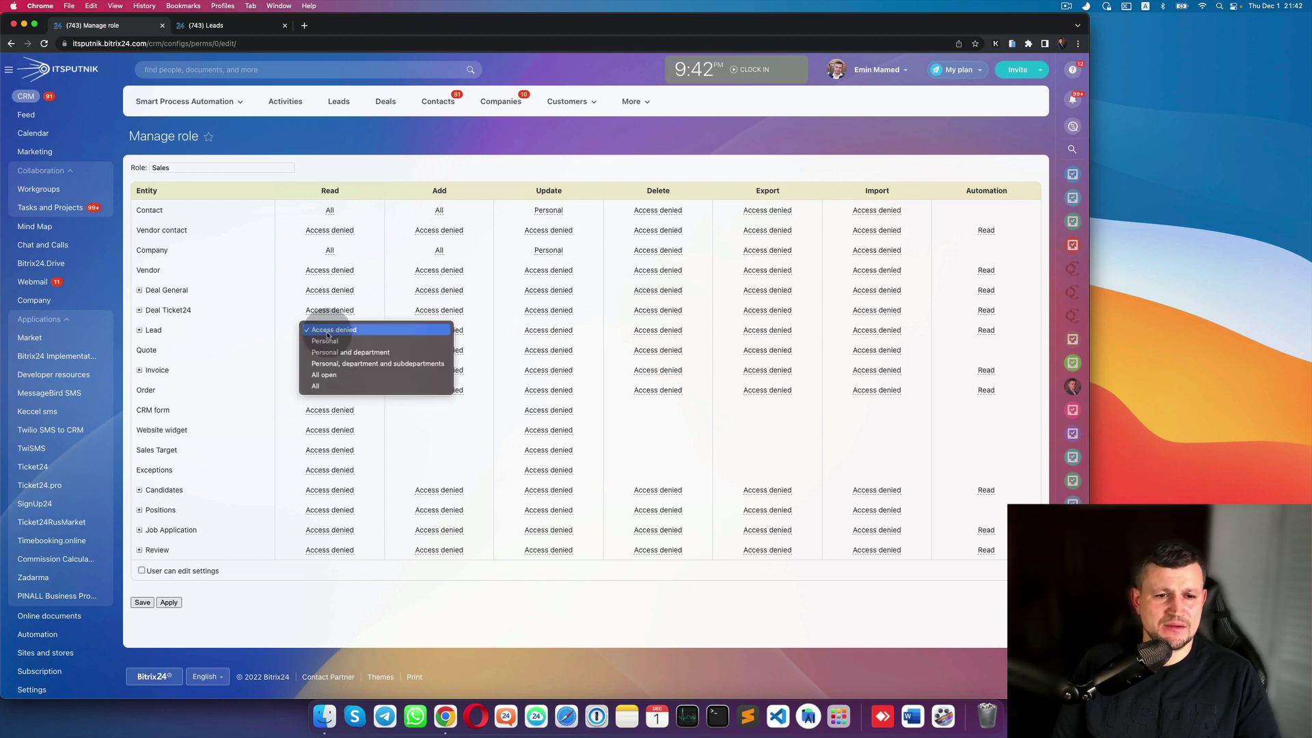
left_click(332, 341)
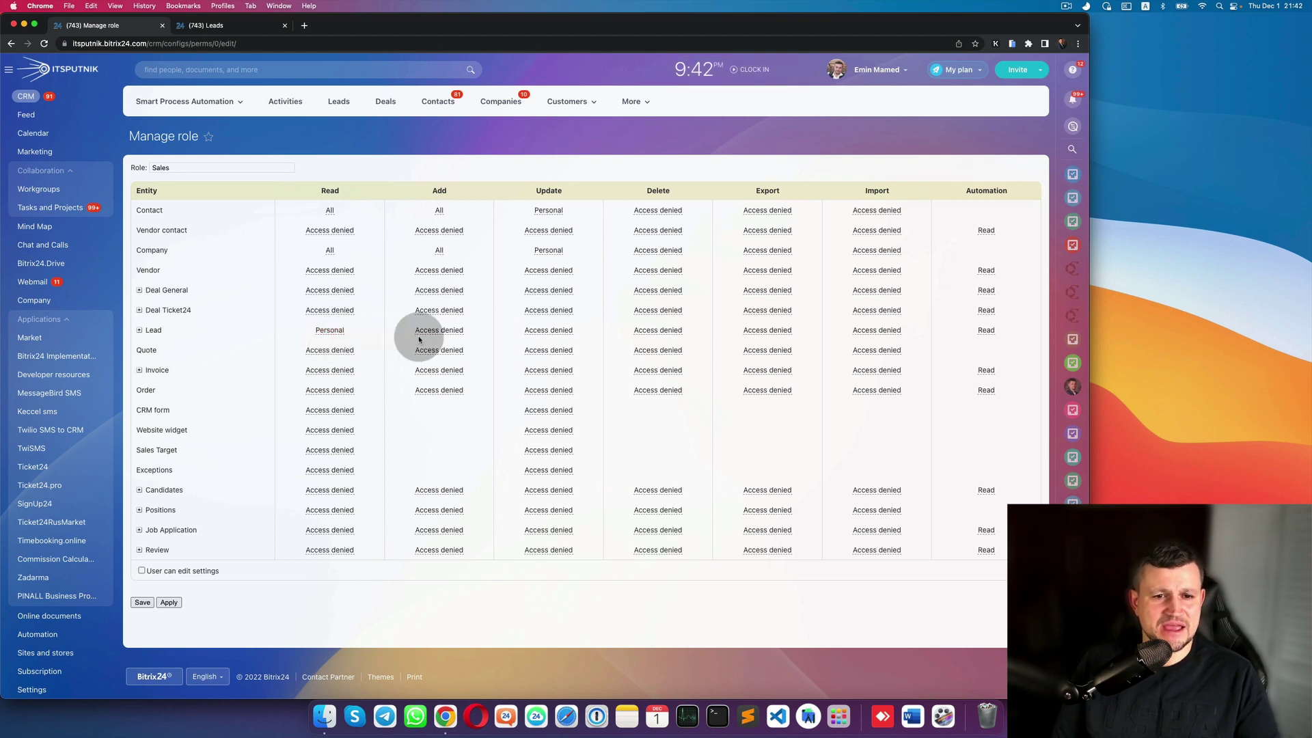
left_click(439, 332)
left_click(440, 332)
left_click(444, 341)
left_click(556, 333)
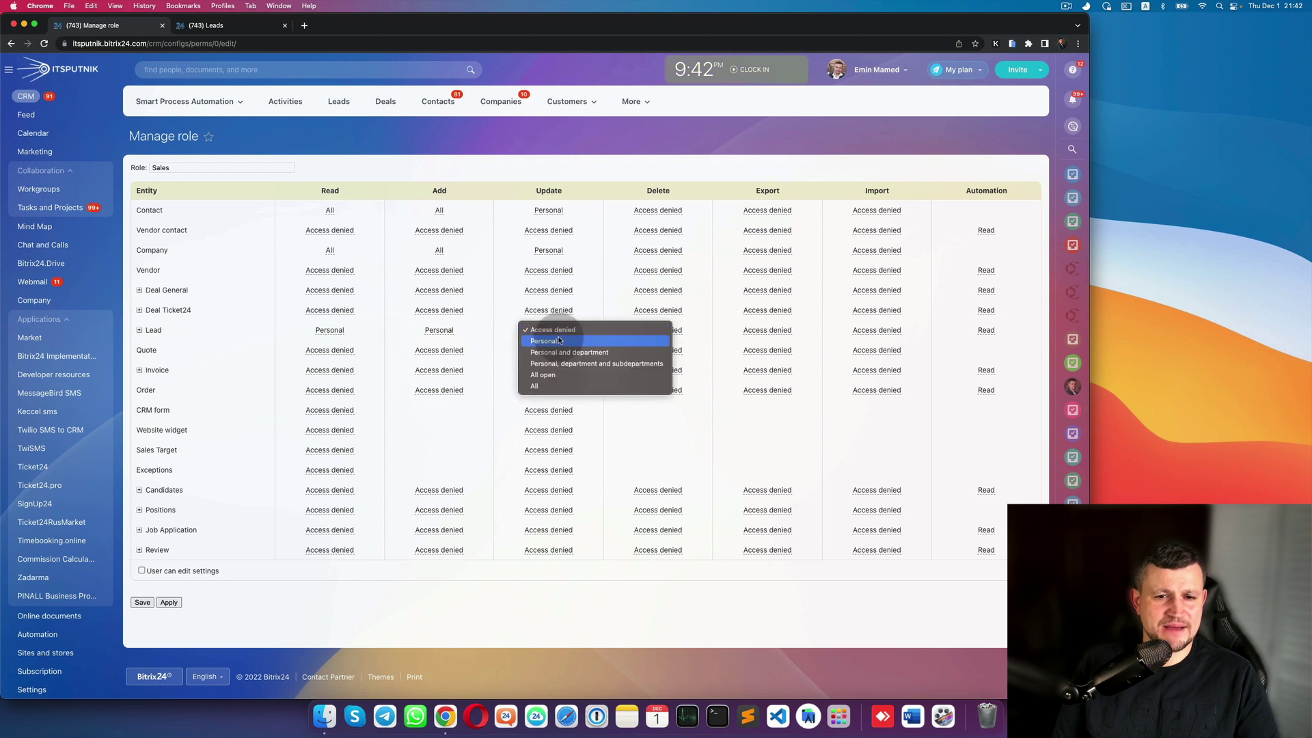
left_click(647, 341)
left_click(668, 334)
left_click(668, 335)
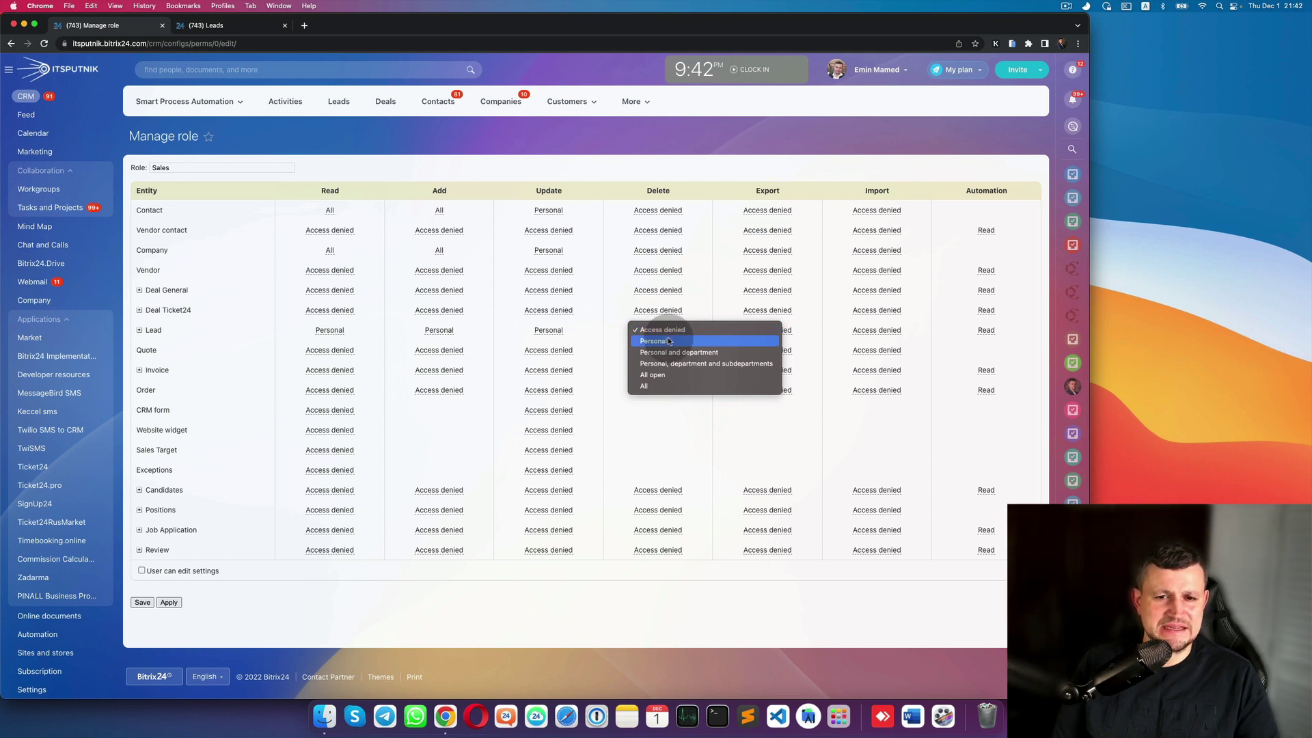
left_click(668, 341)
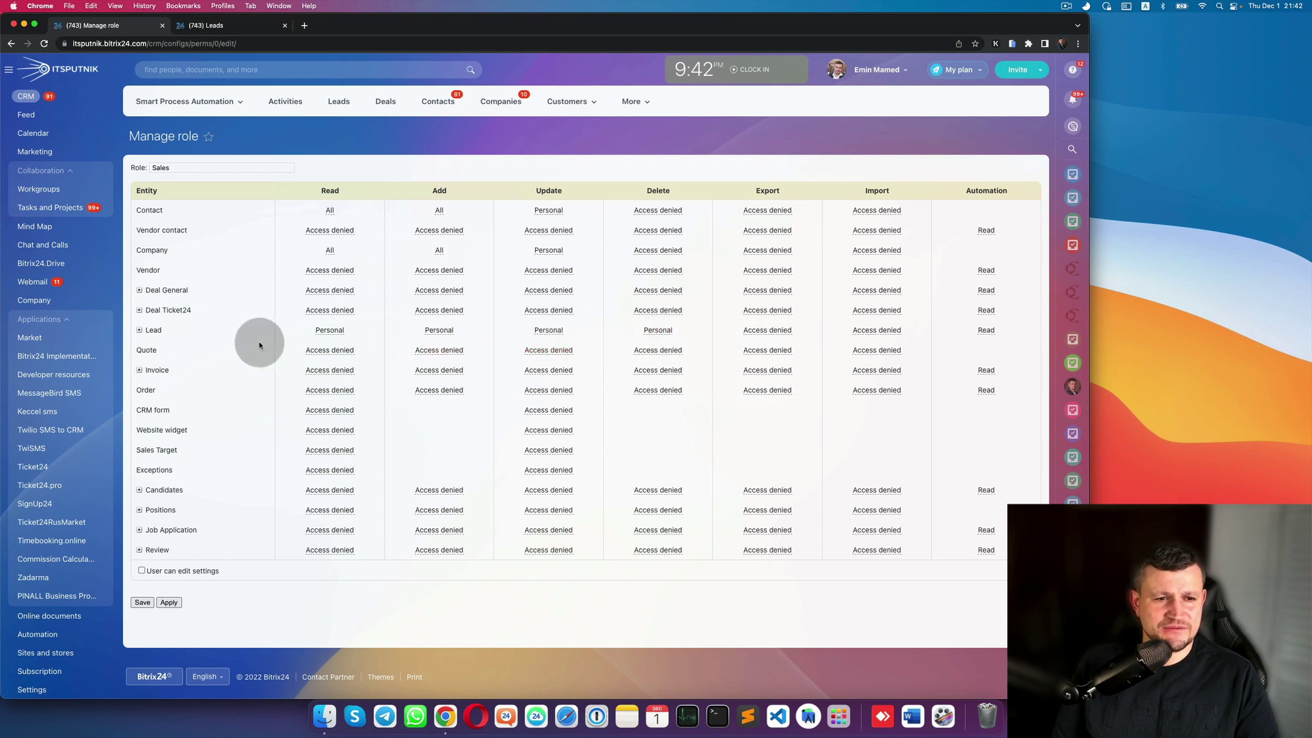
- Set the Read, Add and Update permissions of the Invoice entity to Personal, checking its stages and collapsing them again
left_click(139, 371)
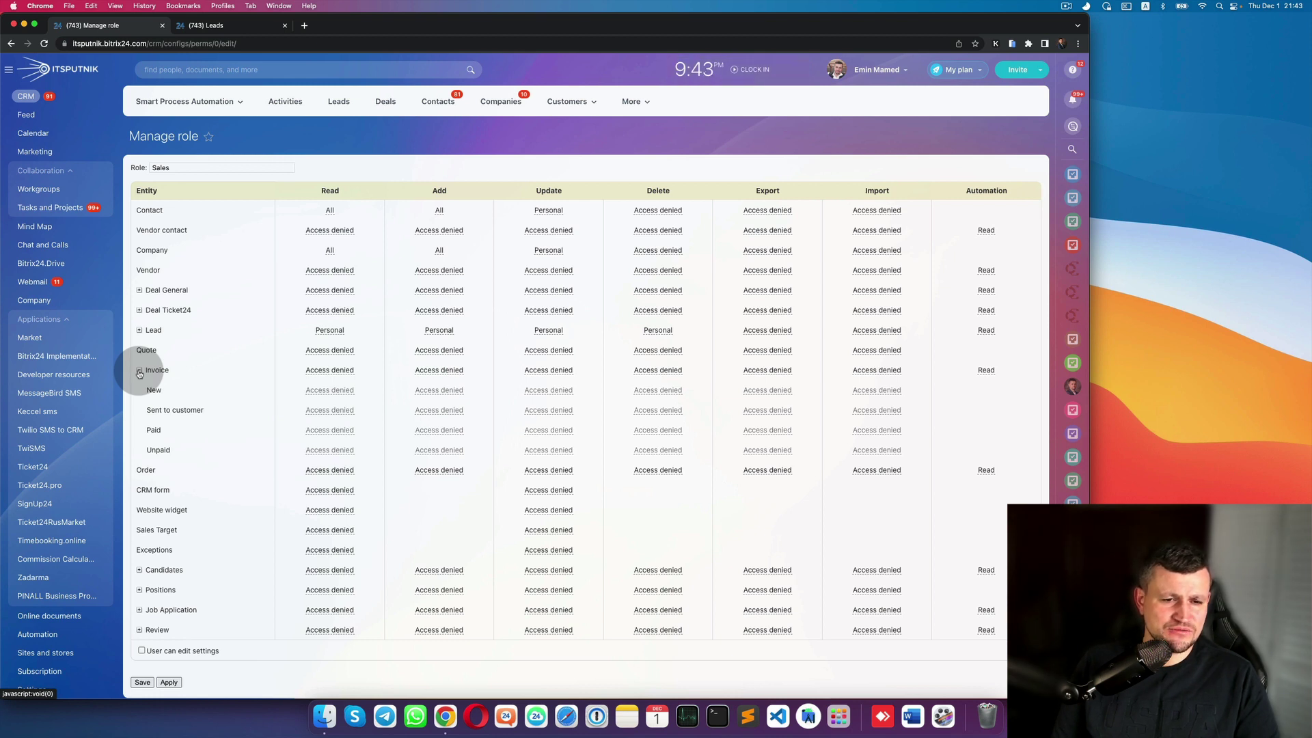
left_click(332, 374)
left_click(334, 382)
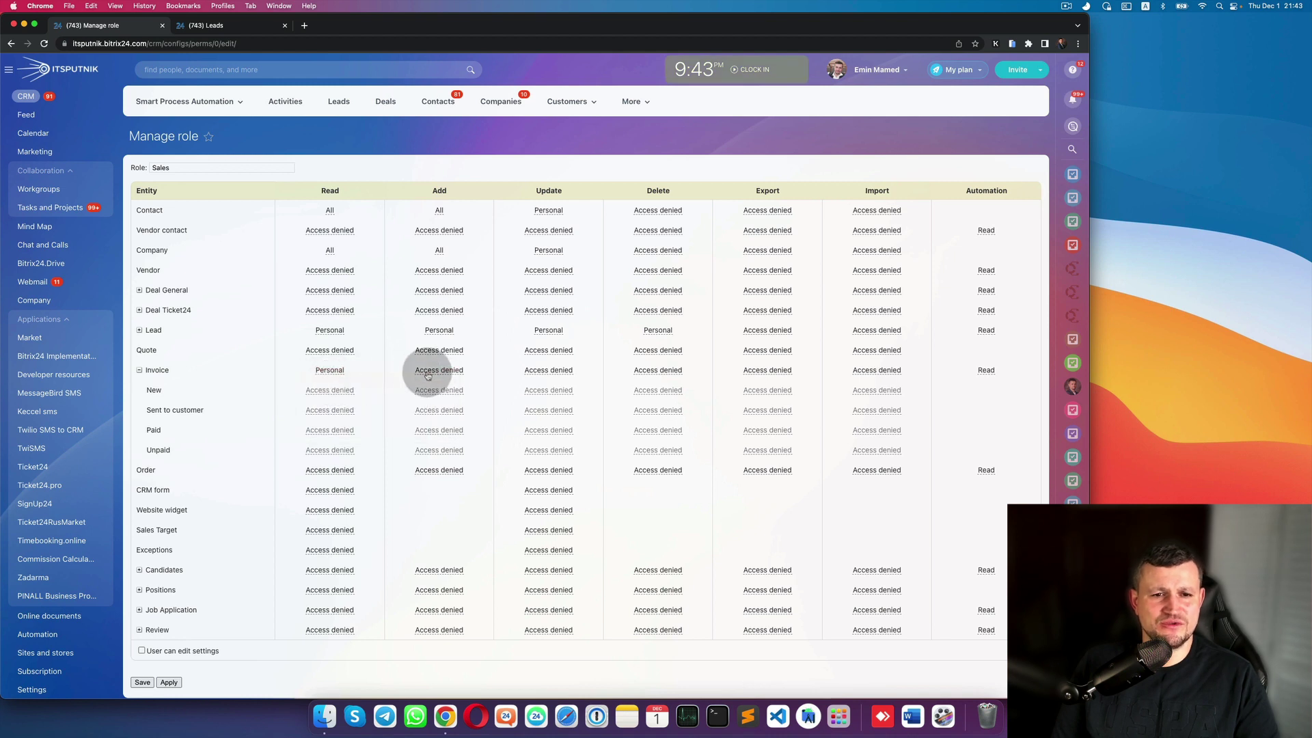
left_click(440, 370)
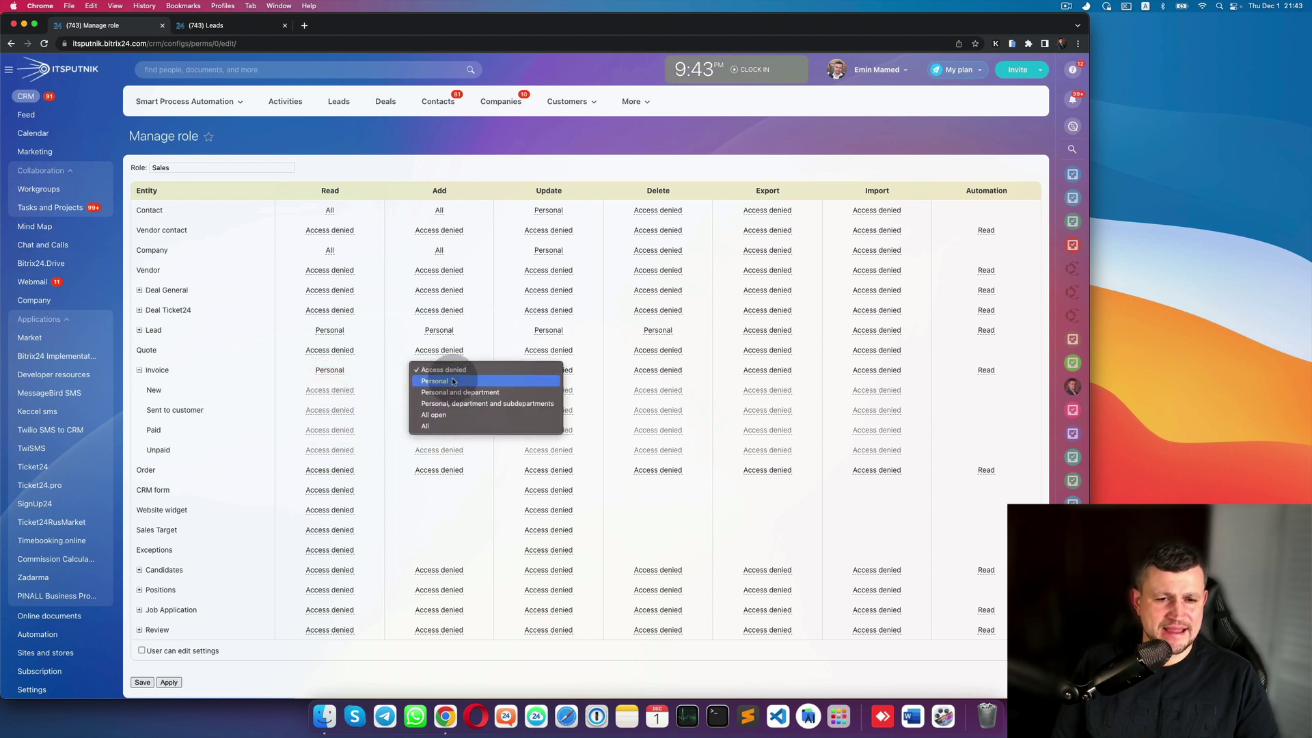
left_click(453, 381)
left_click(558, 375)
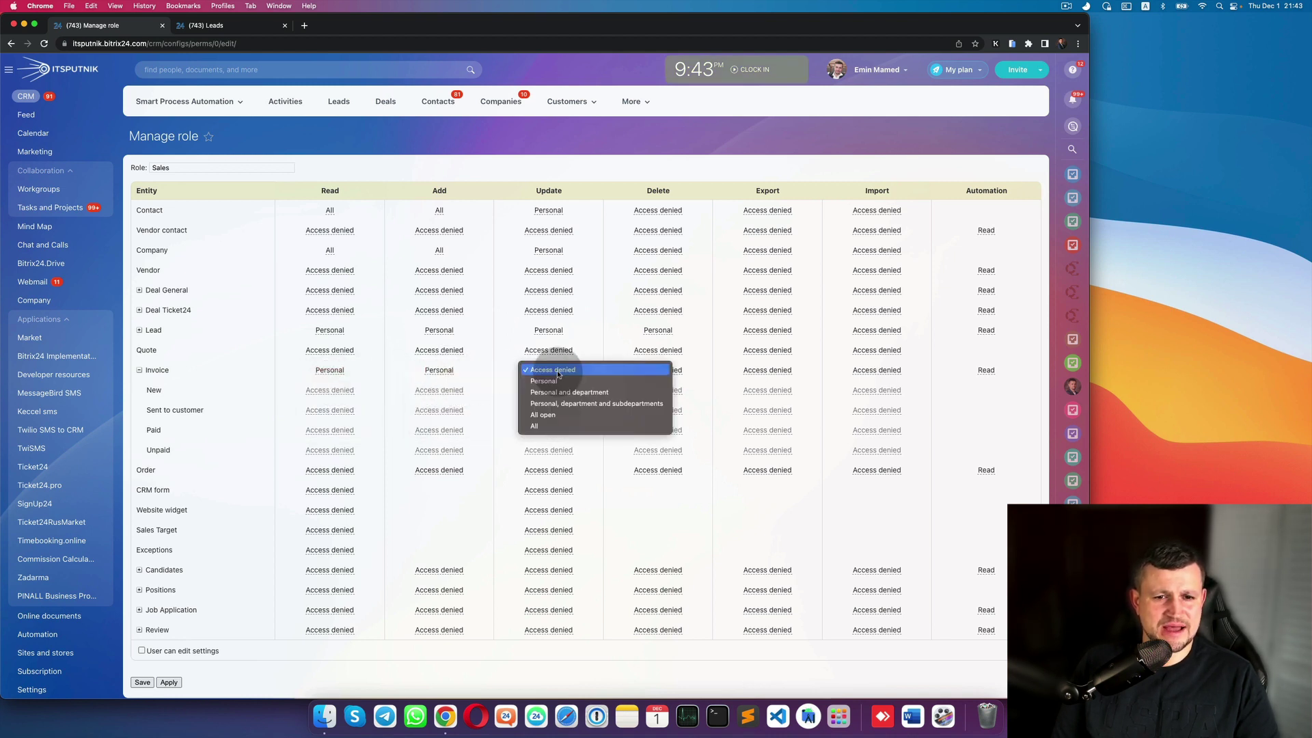
left_click(559, 382)
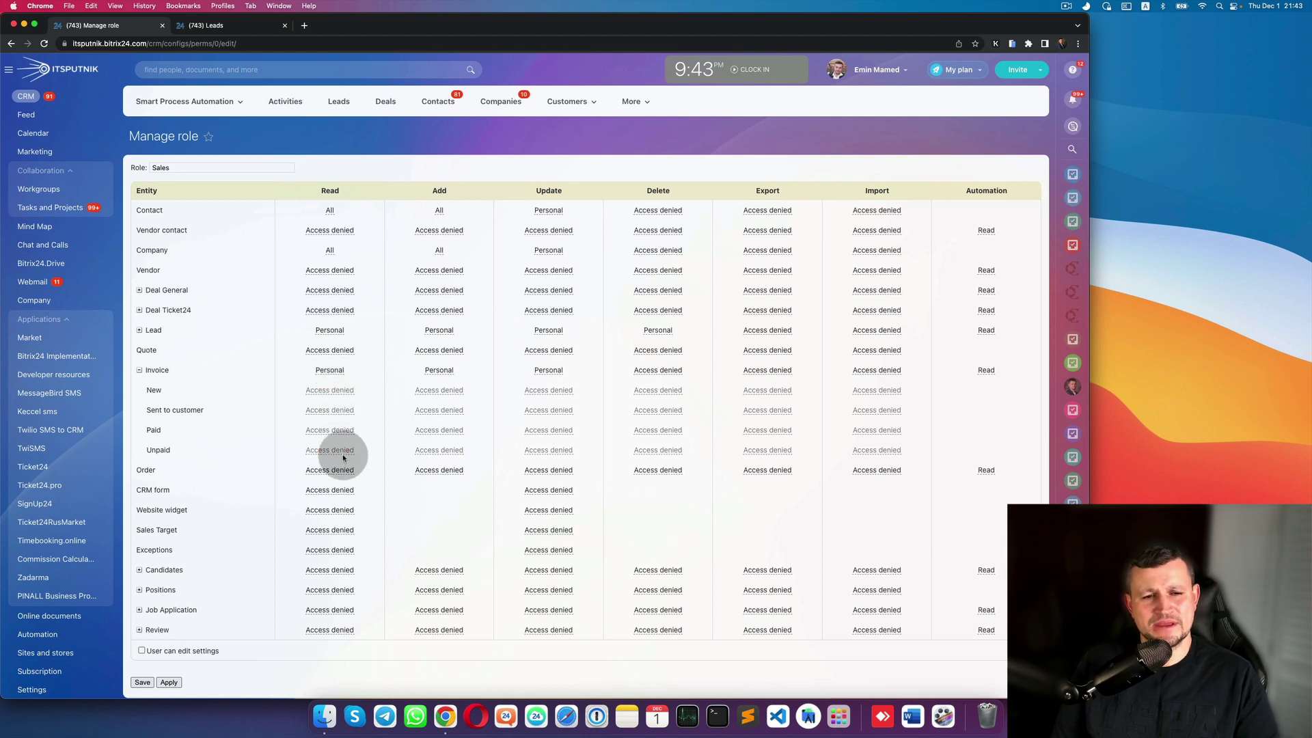
left_click(140, 371)
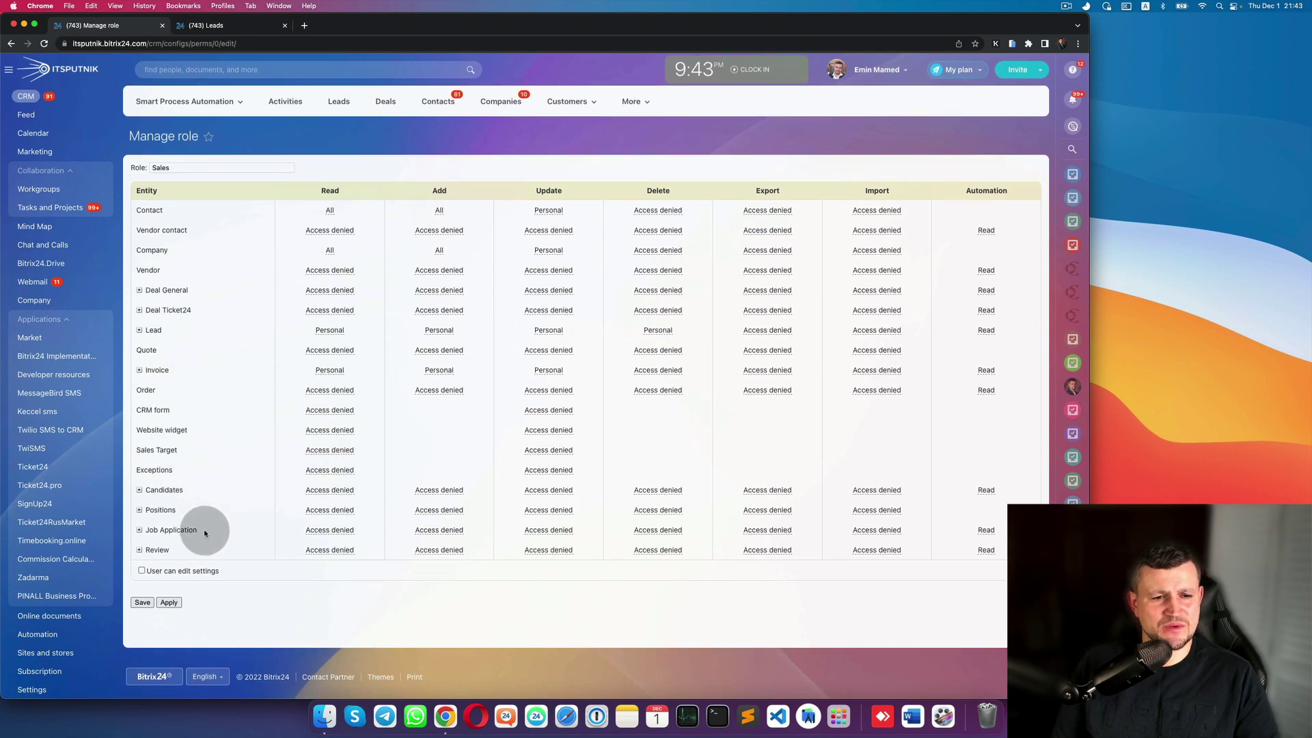
left_click_drag(177, 552, 146, 492)
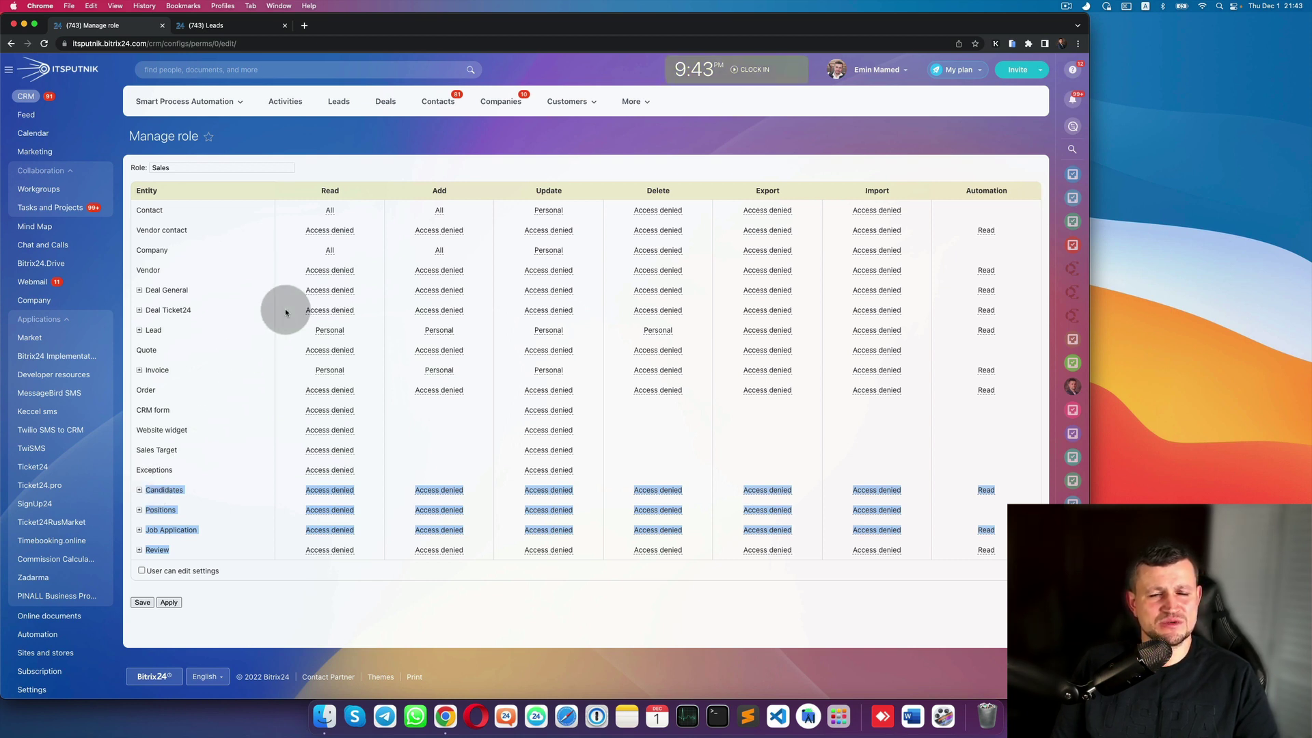
left_click(389, 412)
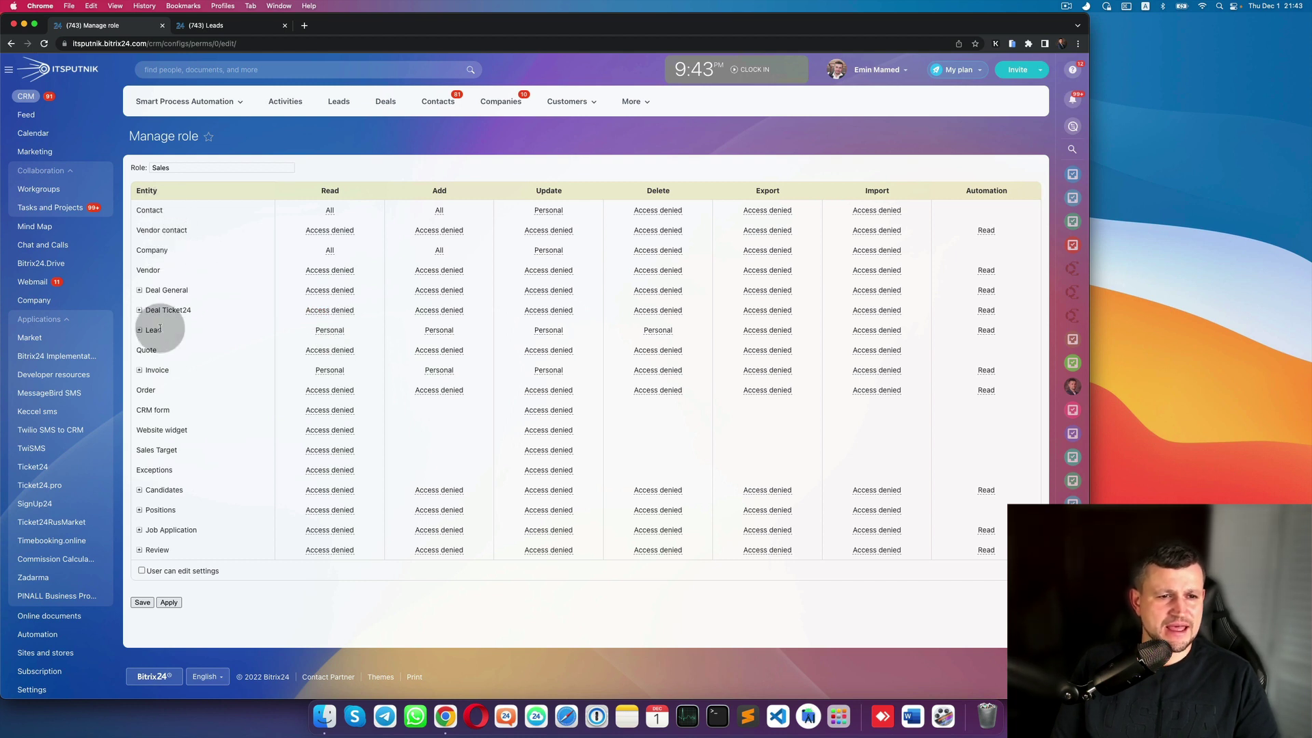
- Set the Read, Add and Update permissions of the Deal General entity to Personal and save the Sales role
left_click(140, 290)
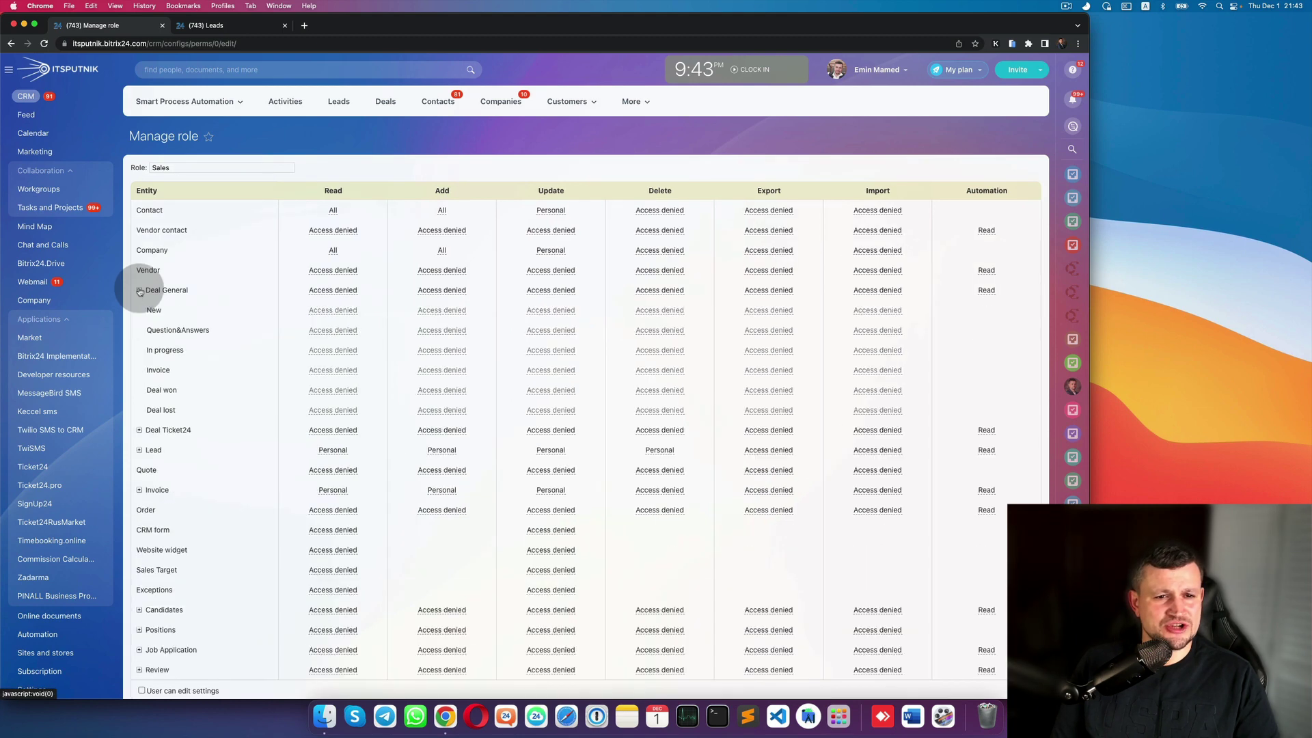
left_click(140, 291)
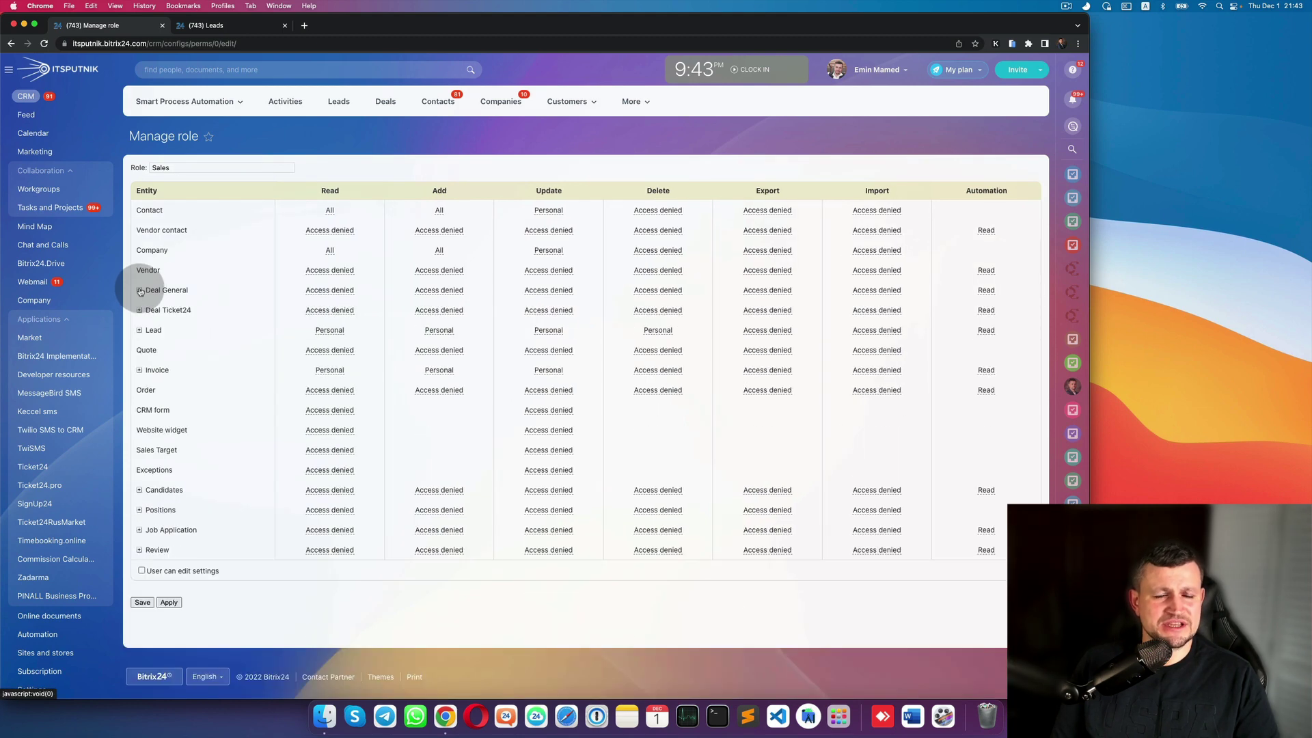
left_click(326, 292)
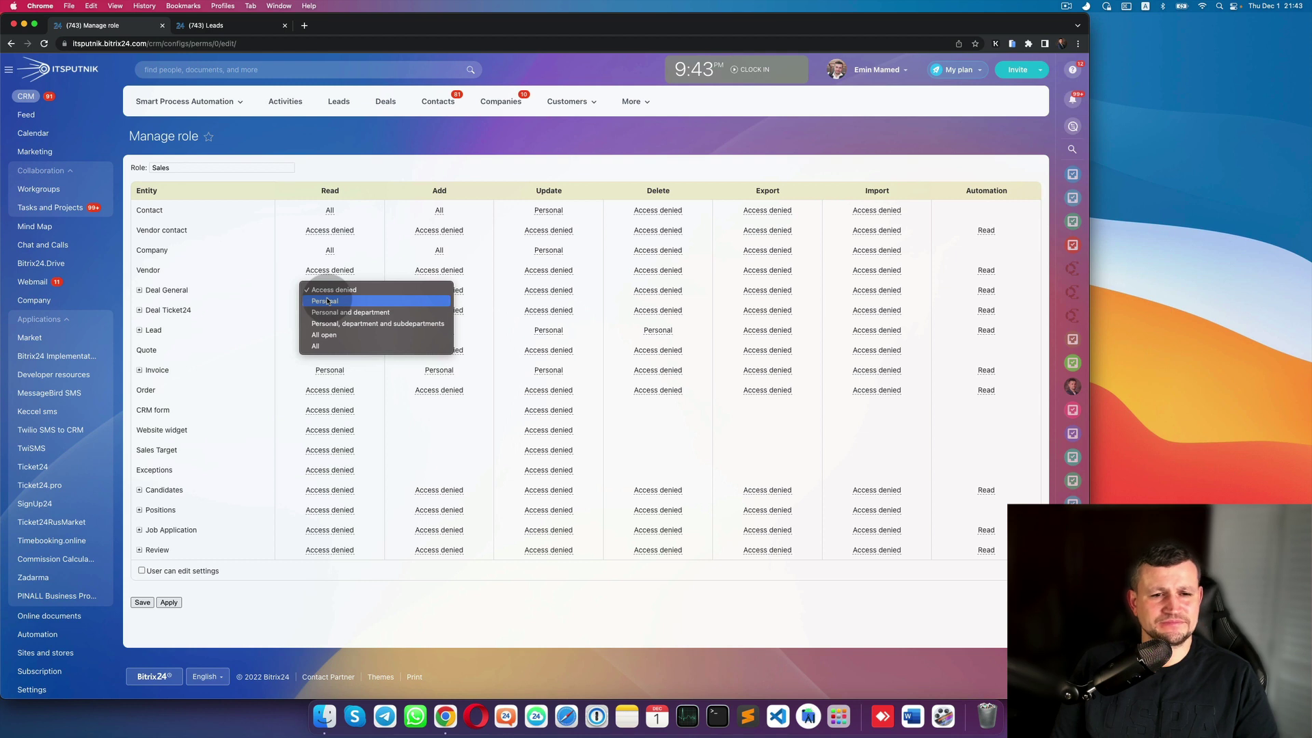
left_click(328, 300)
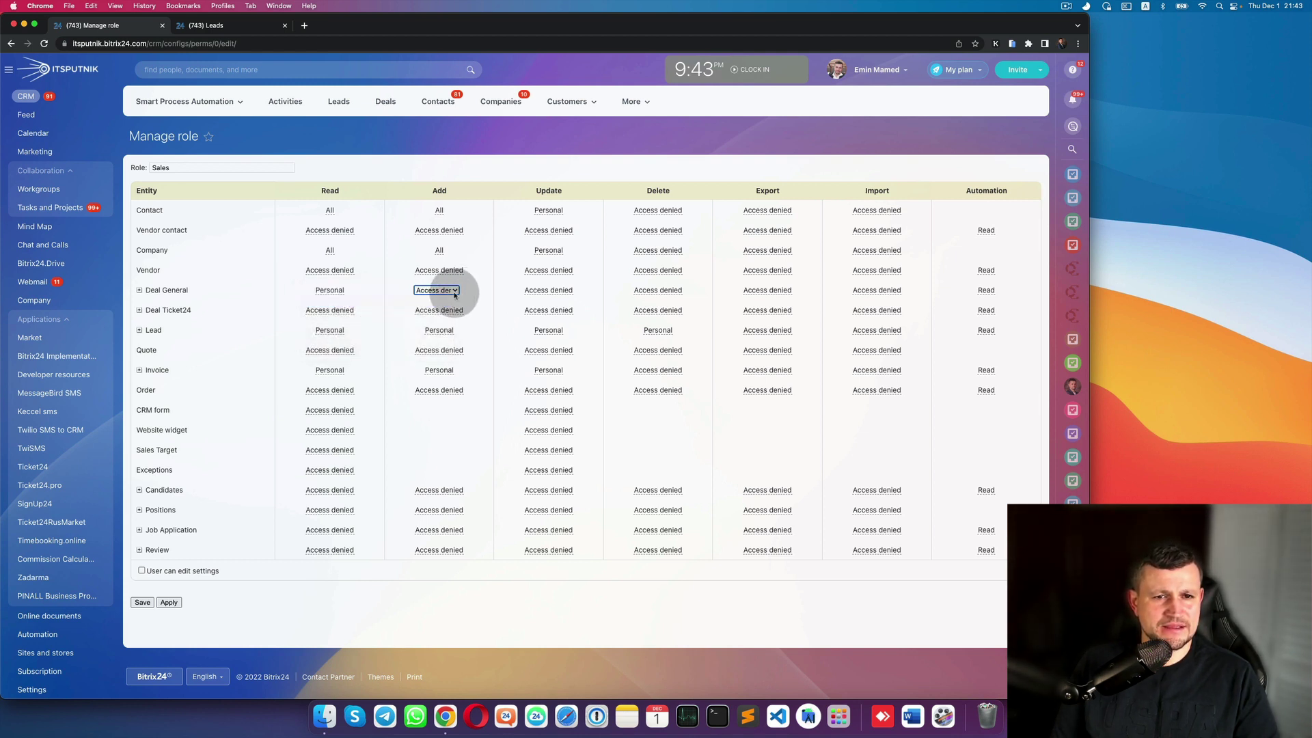
left_click(463, 295)
left_click(455, 301)
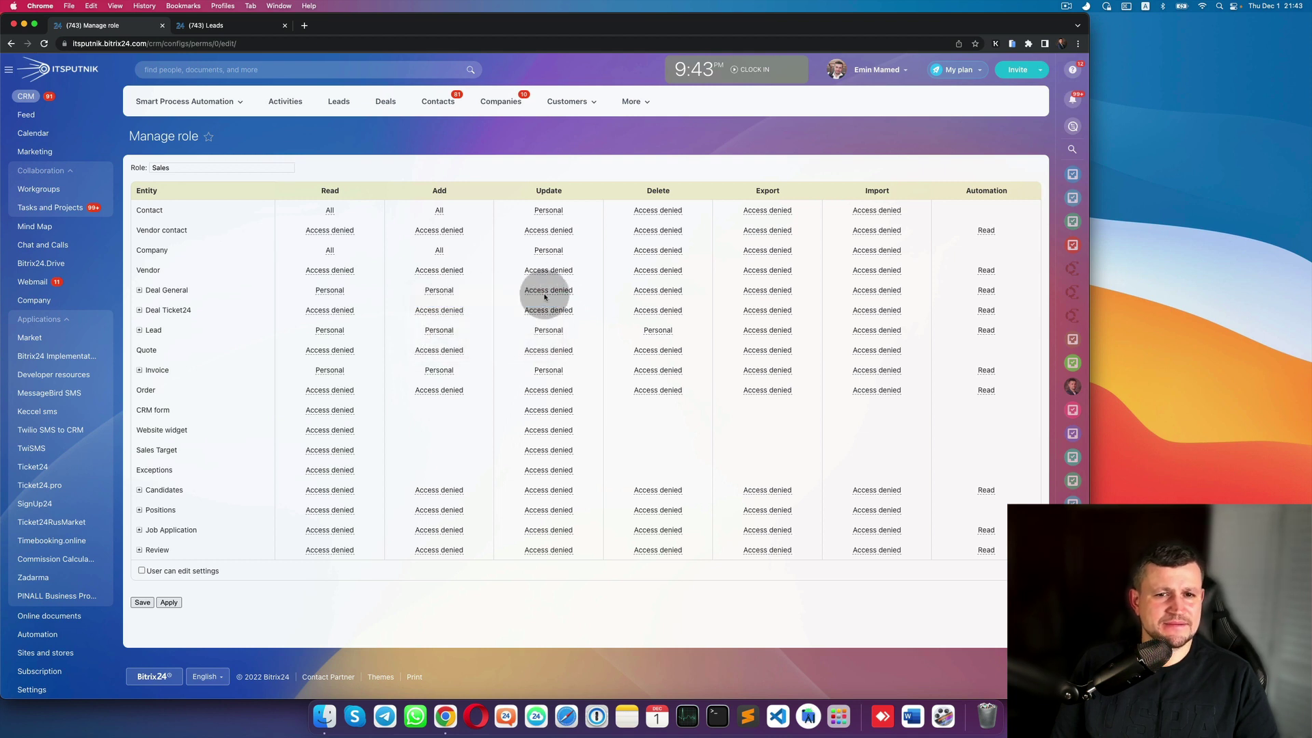
left_click(556, 300)
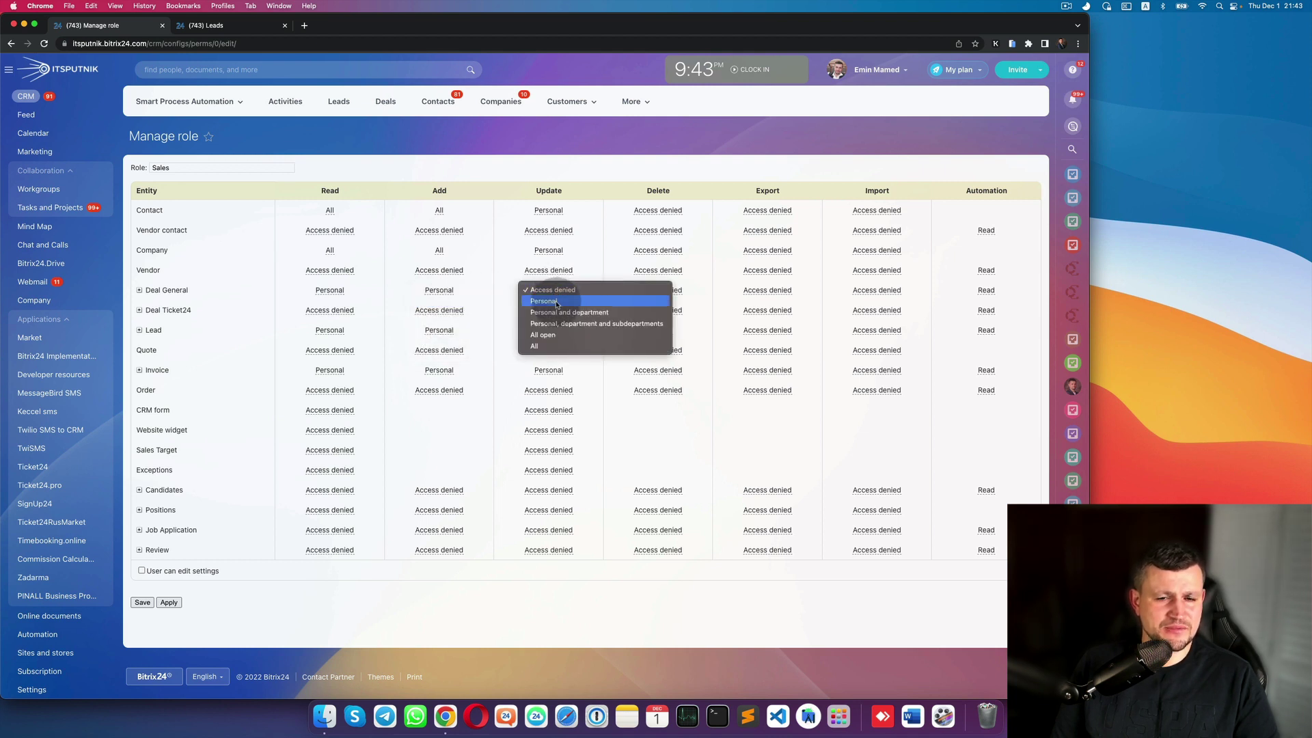
left_click(557, 301)
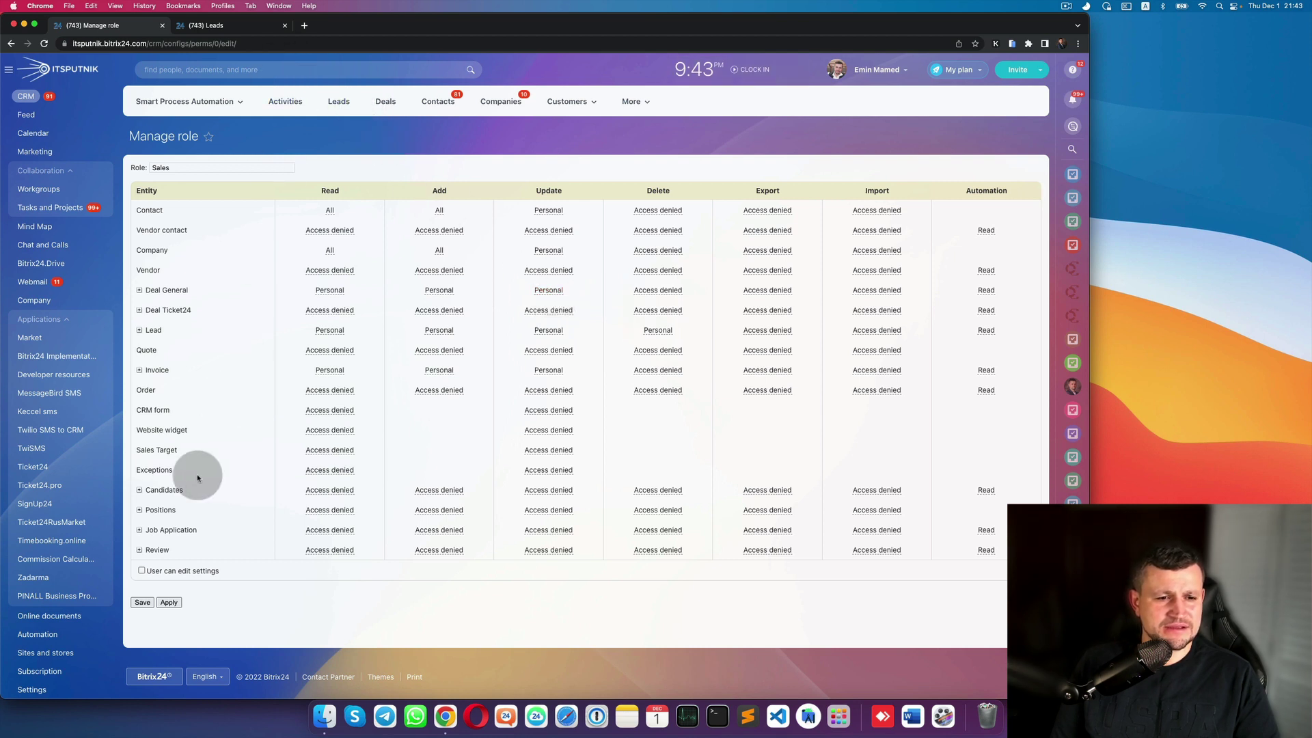
left_click(144, 603)
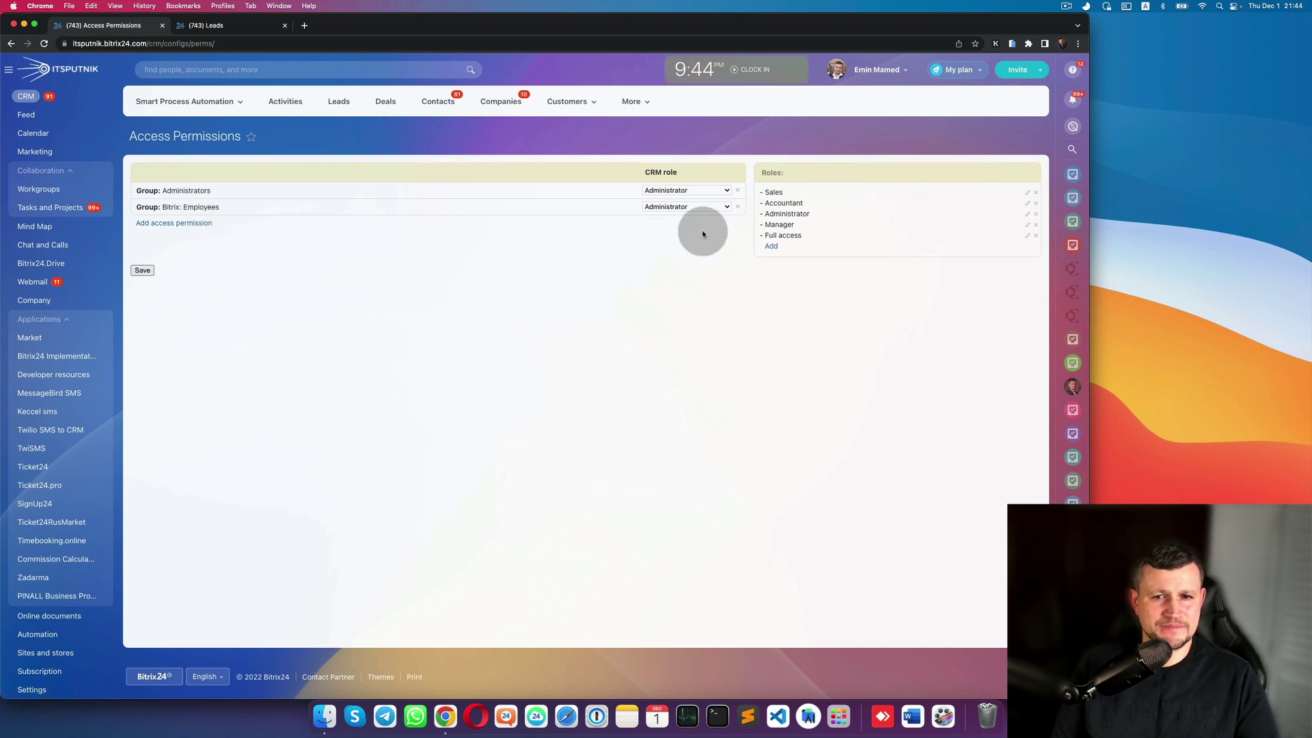
- Add an access permission for an individual user found by name, assign the Sales role to that user and save
left_click(195, 226)
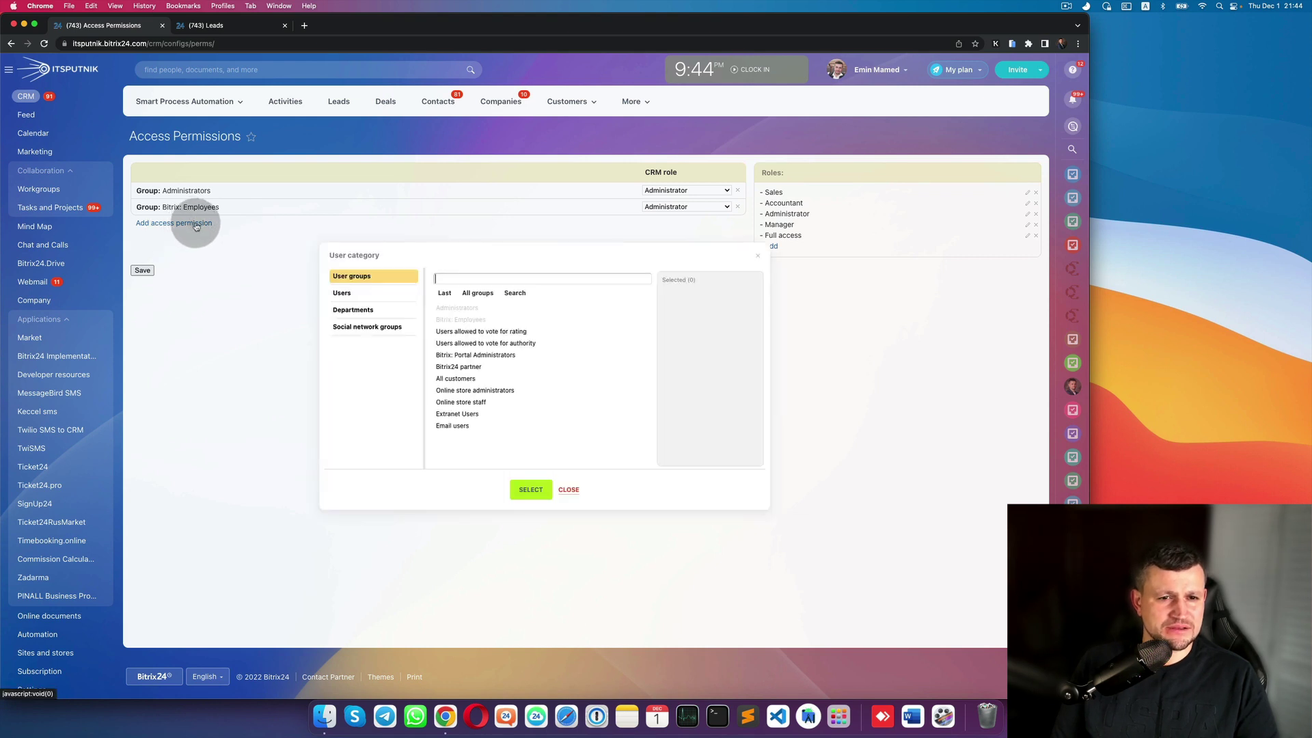
left_click(393, 293)
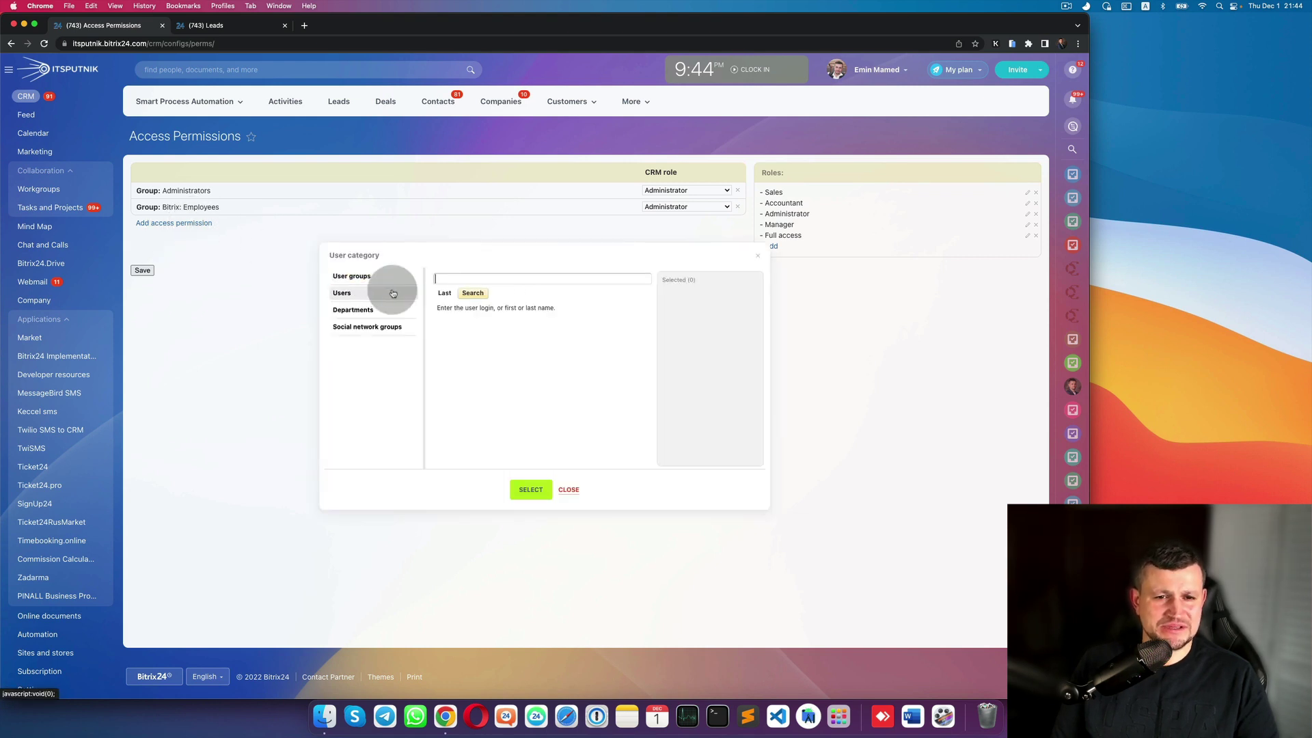
left_click(445, 293)
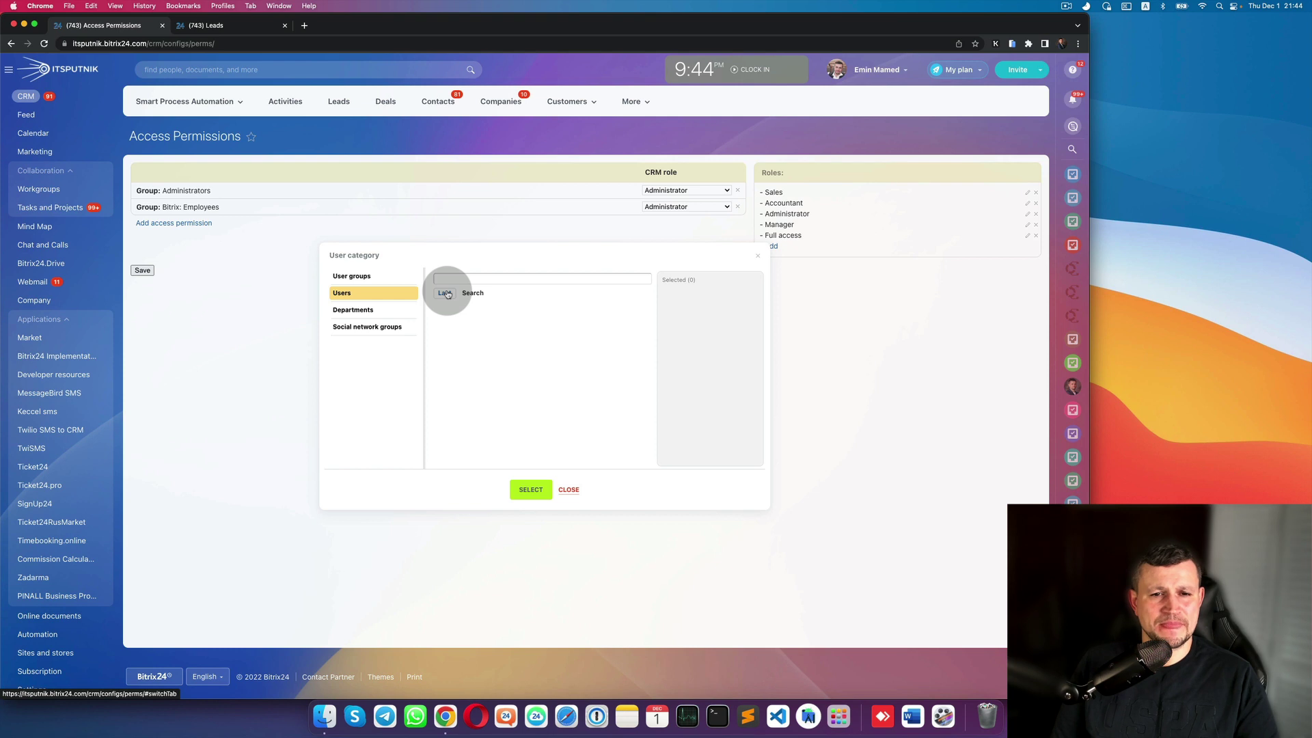
left_click(499, 281)
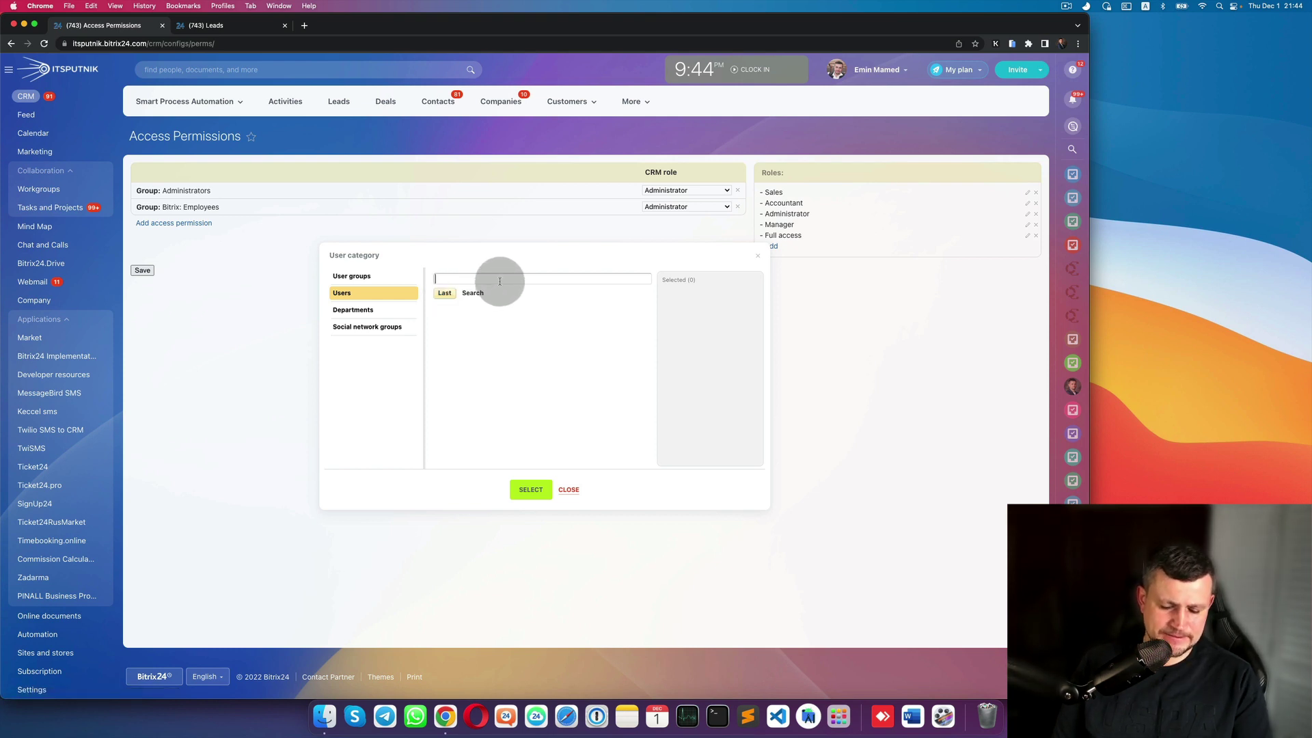
type("mar")
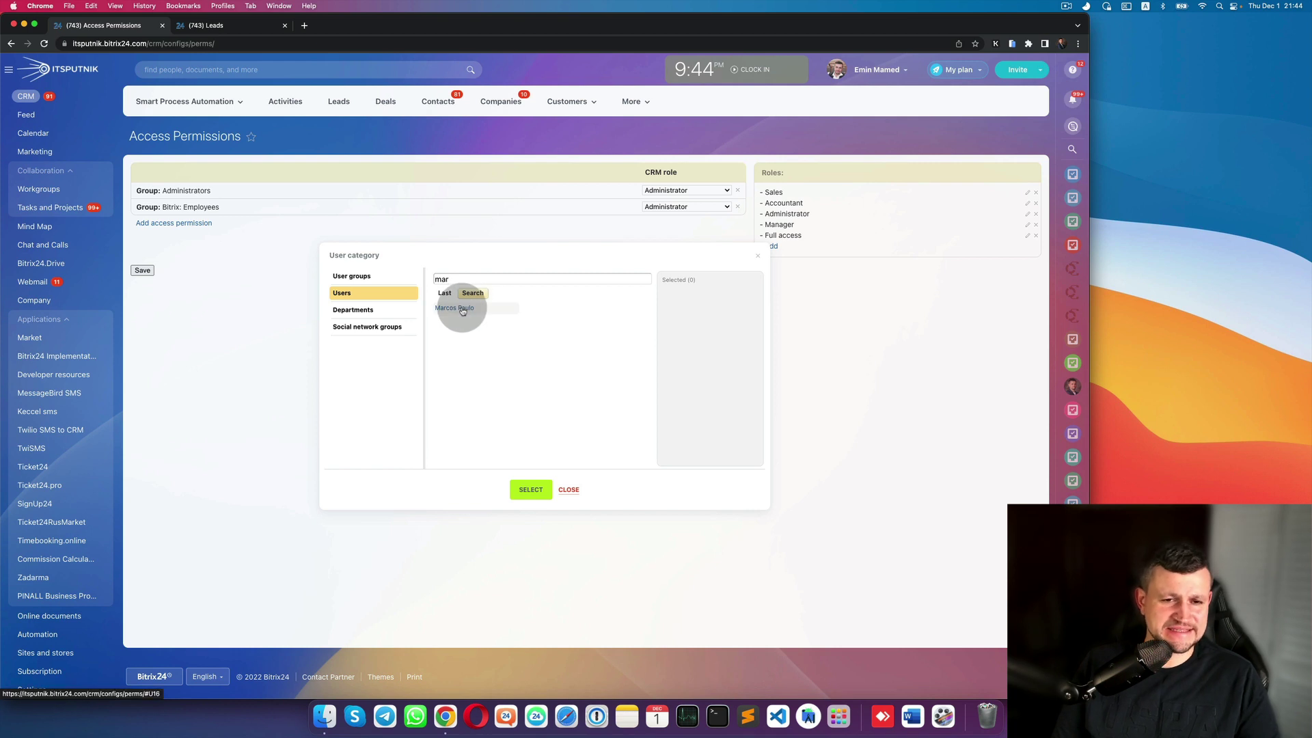
left_click(531, 489)
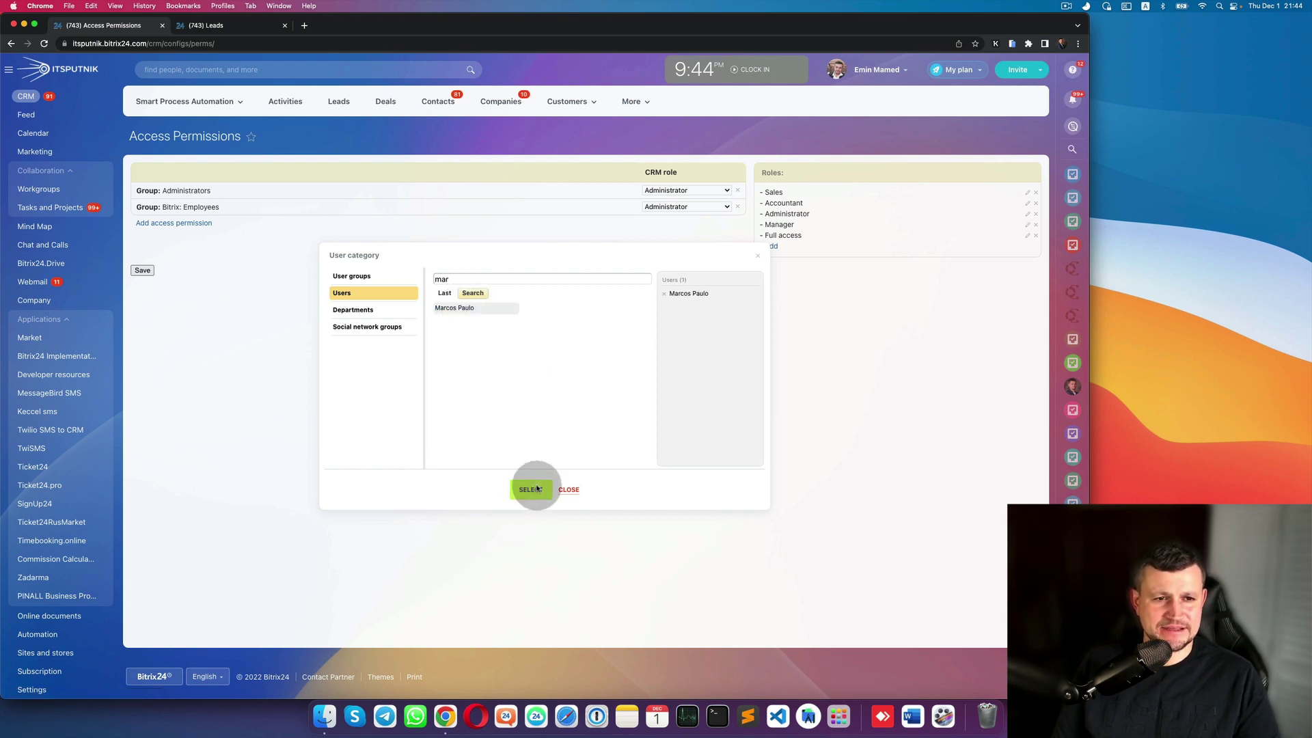
left_click(665, 224)
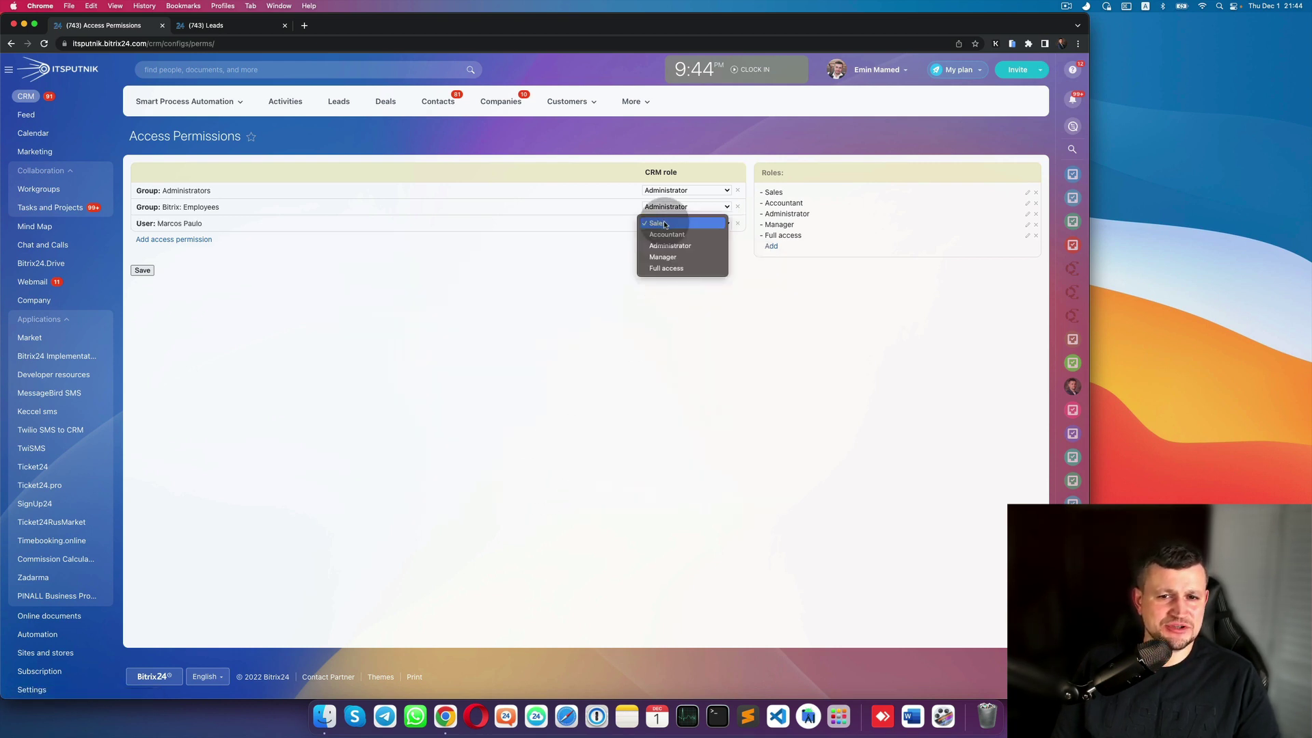
left_click(665, 224)
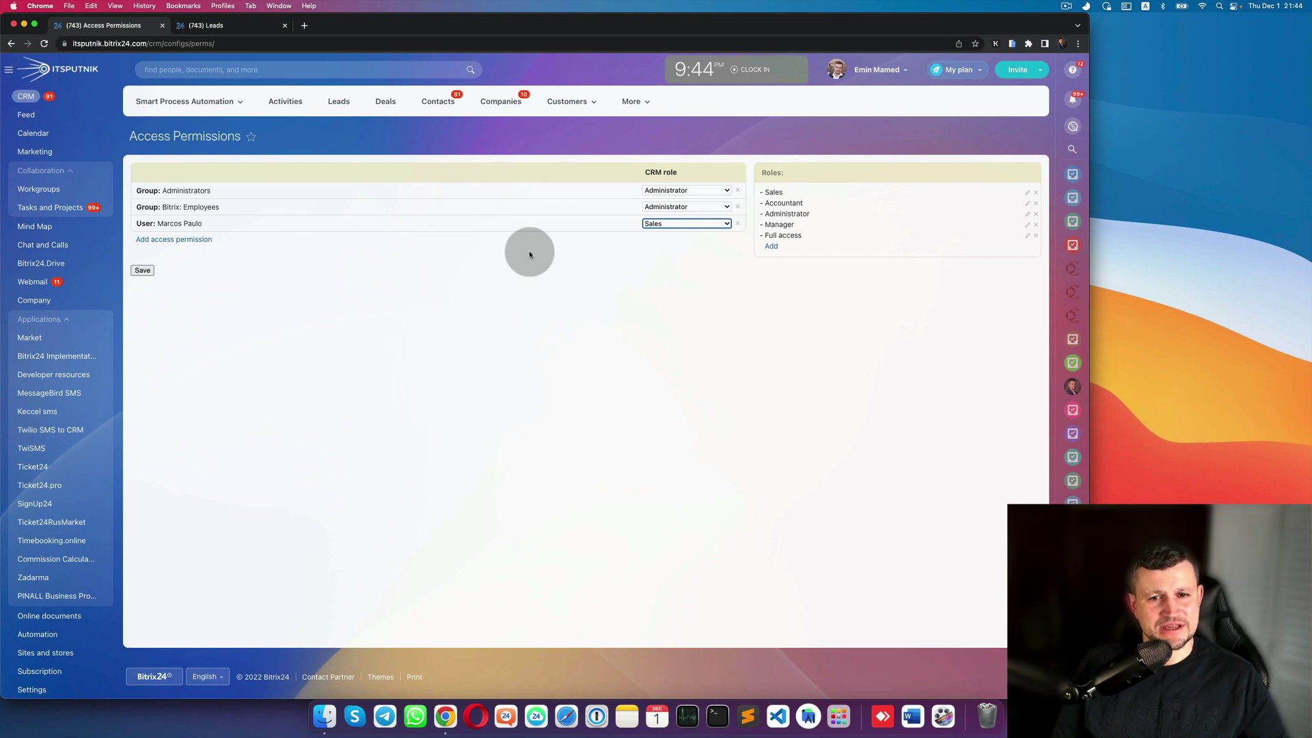
left_click(148, 271)
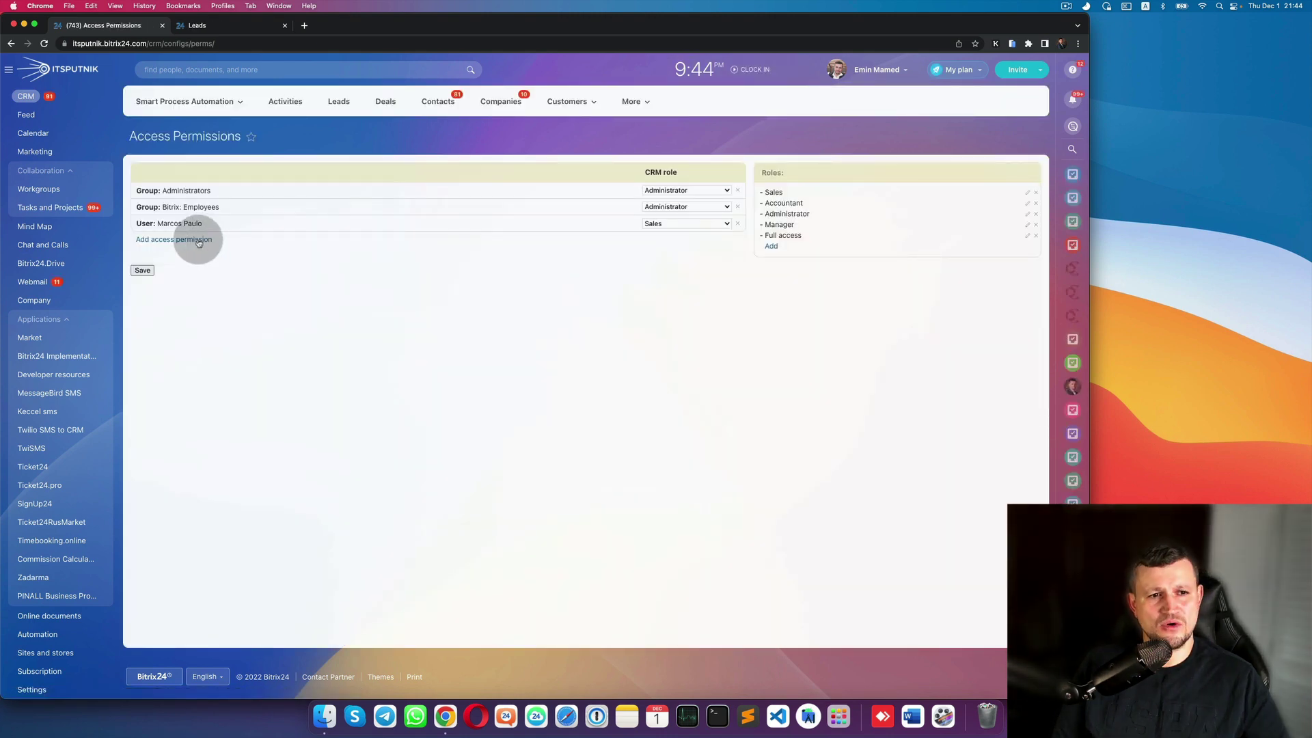
- Add access permissions with the Sales role for the Sales Department's employees and its department and subdepartment employees, and save them
left_click(198, 241)
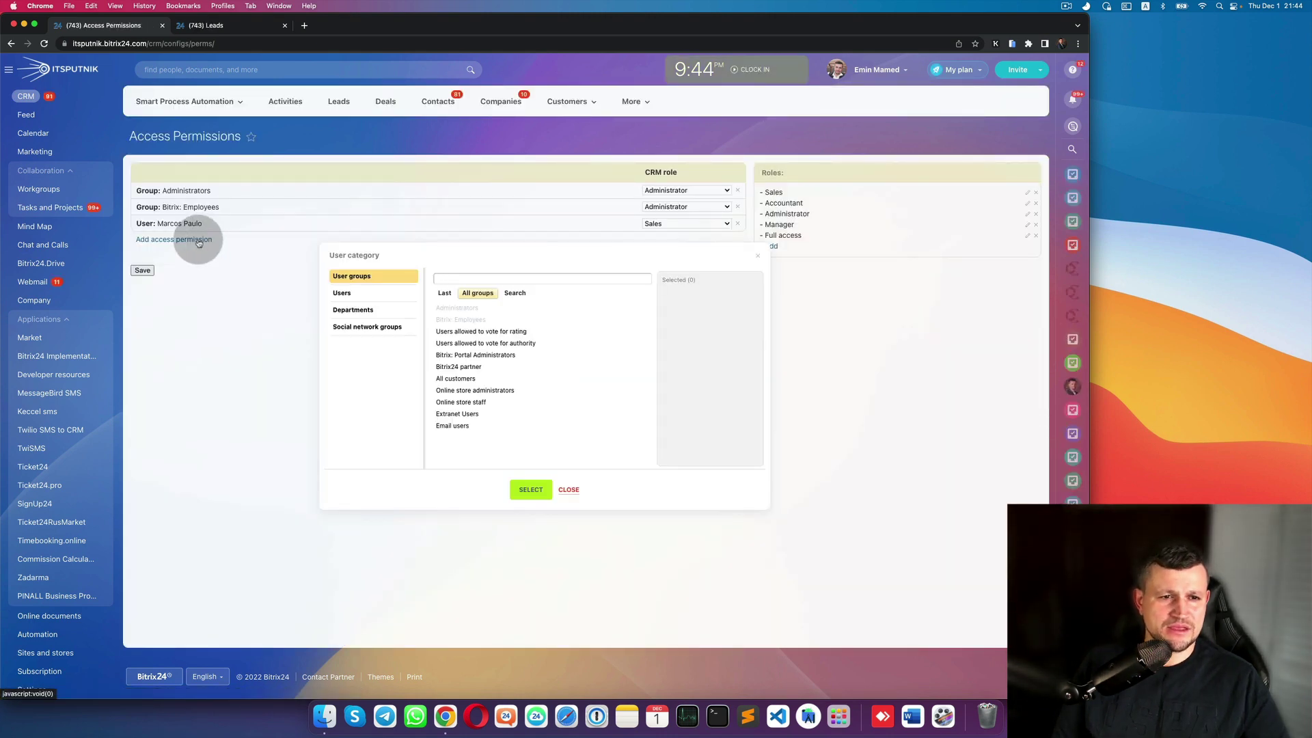
left_click(397, 309)
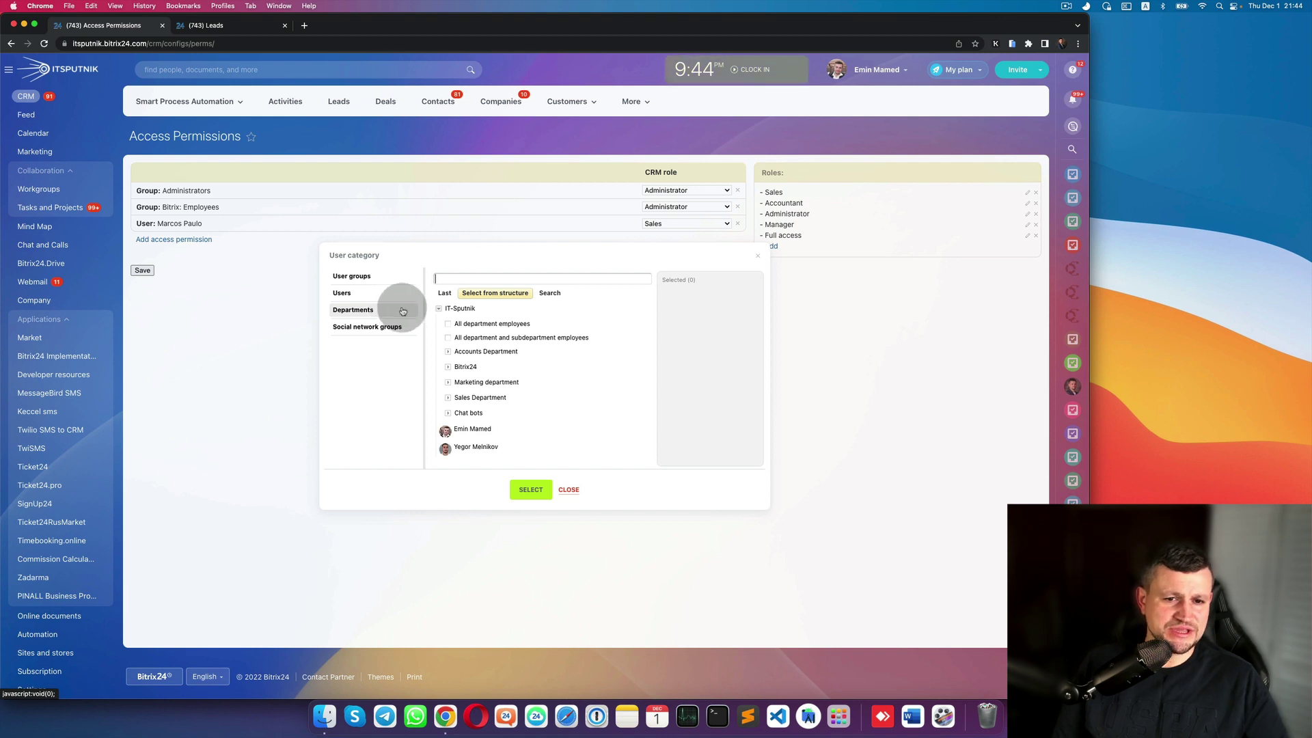
left_click(448, 397)
scroll(449, 399, "down", 1)
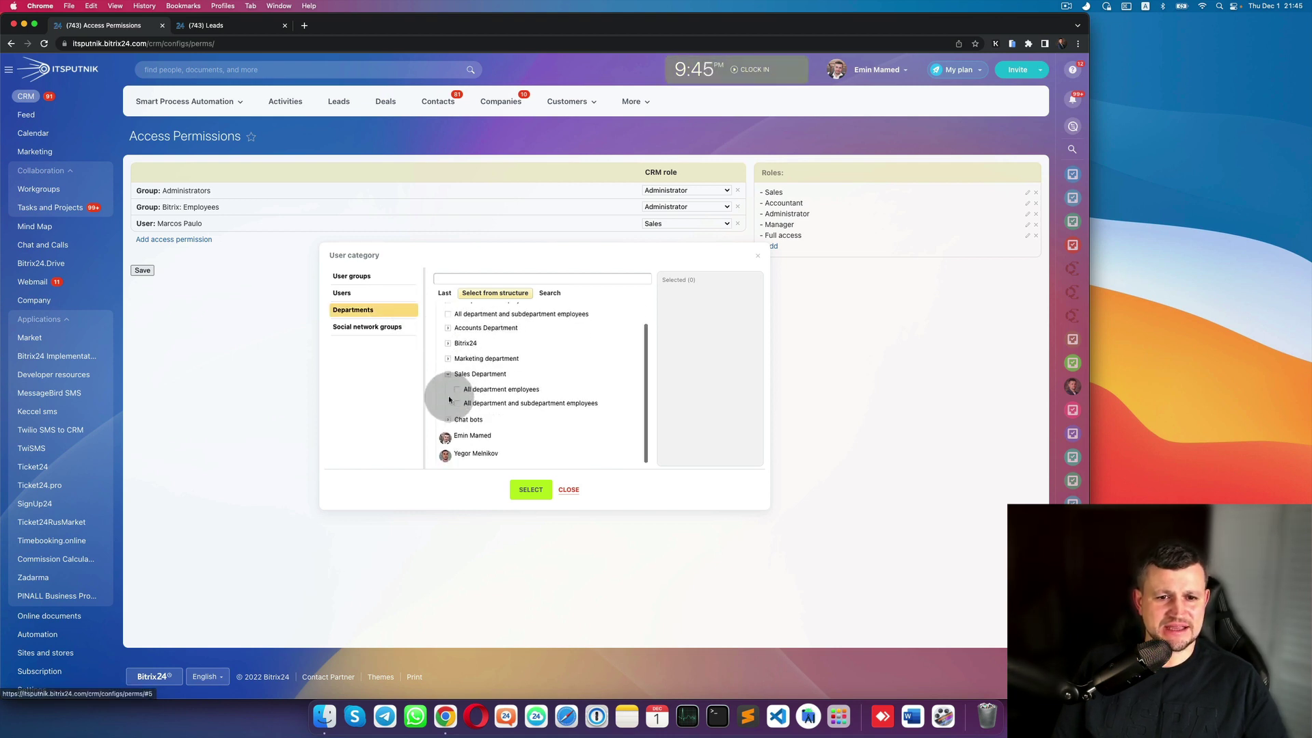
left_click(457, 390)
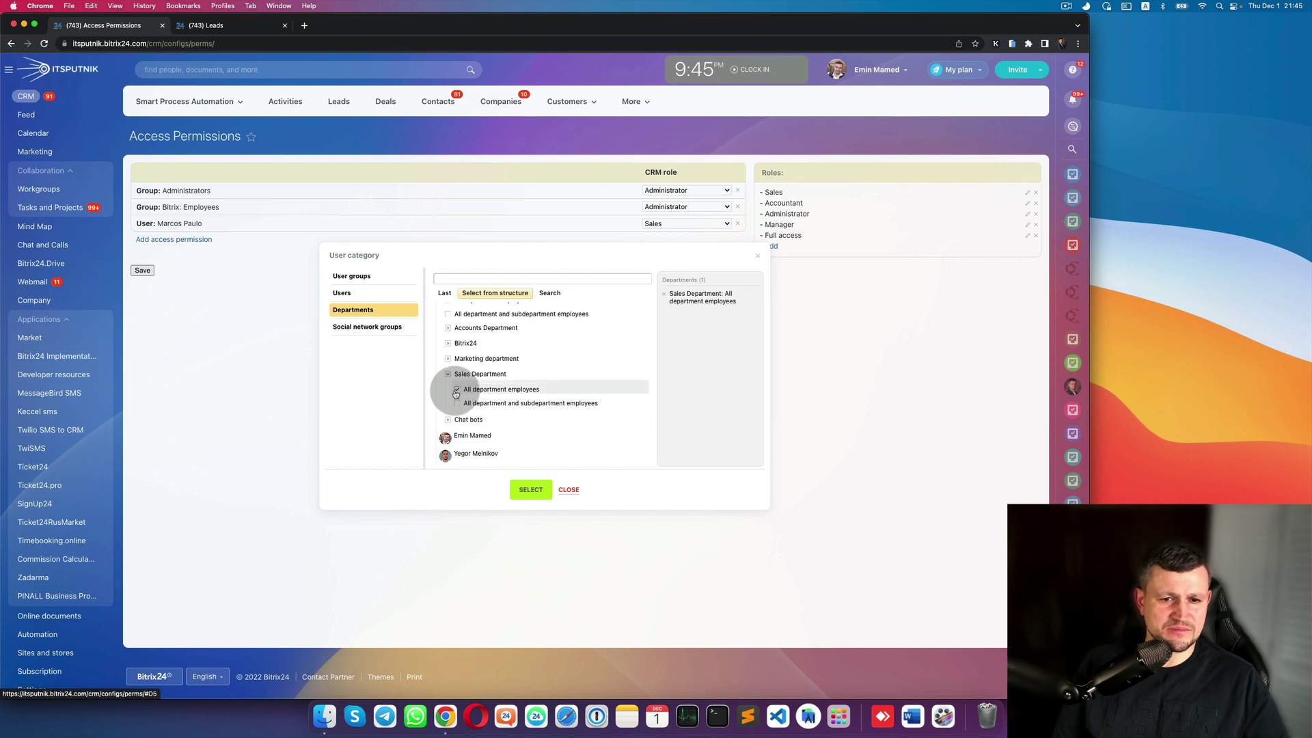
left_click(457, 403)
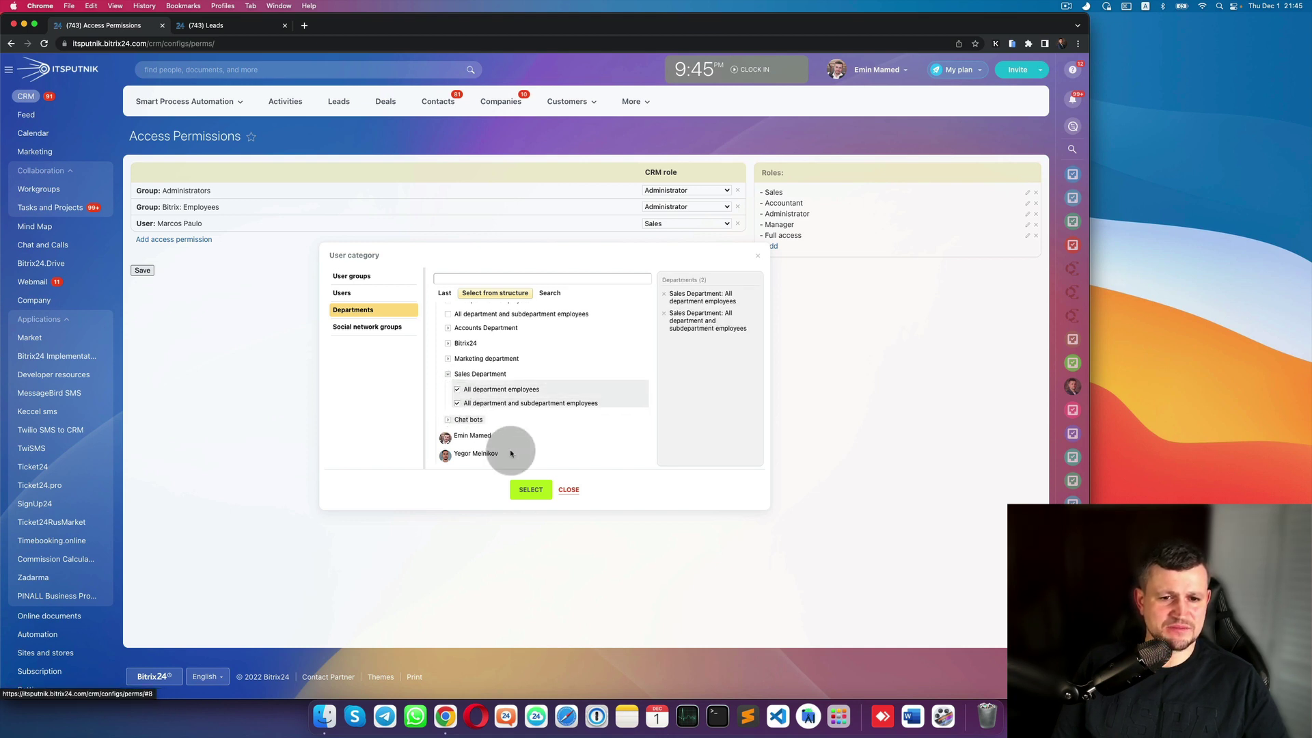
left_click(534, 499)
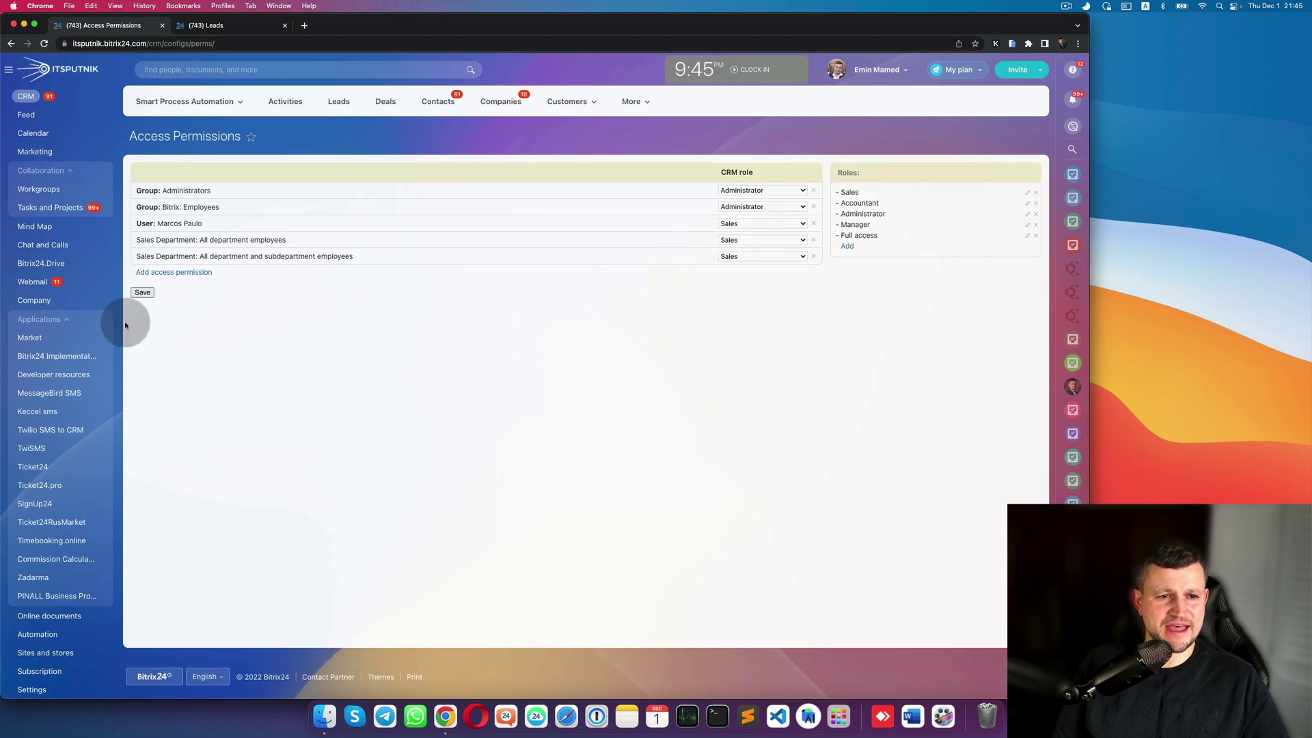
left_click(144, 294)
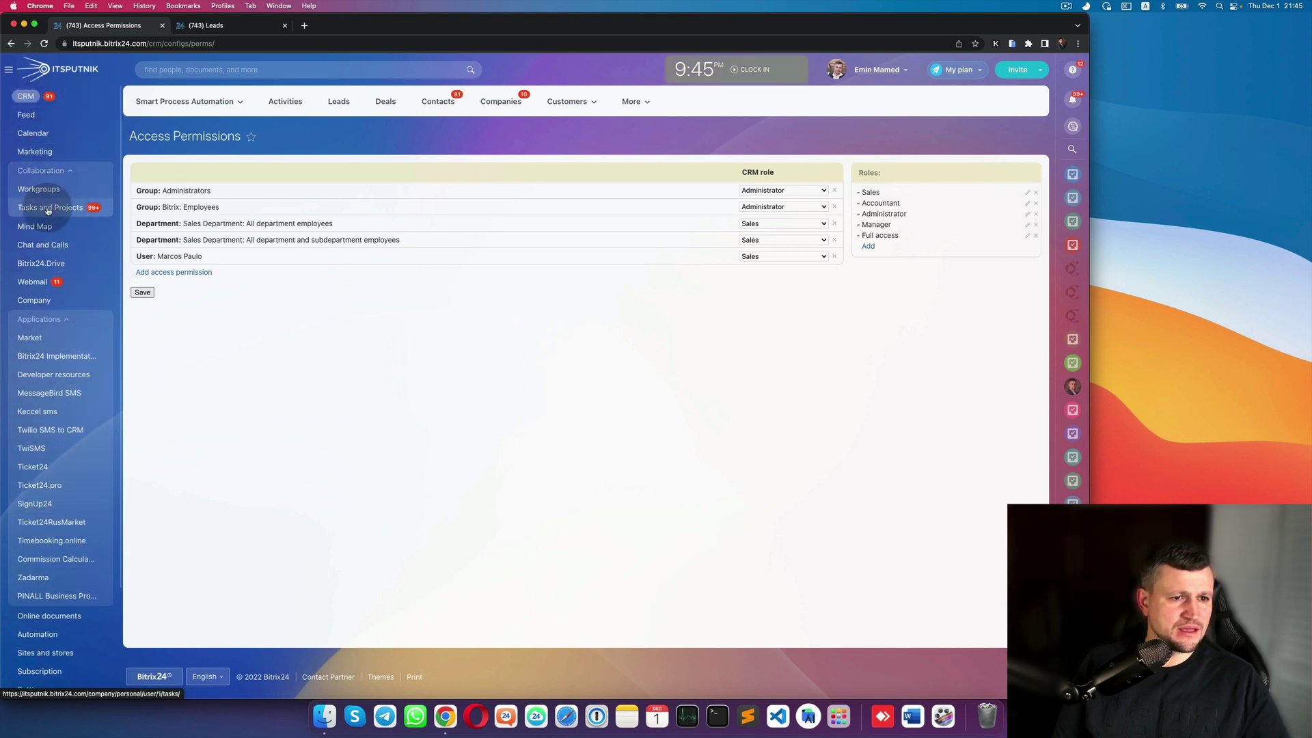
- Open the company structure in a separate tab and move an employee from the Bitrix24 department to the Sales Department
right_click(64, 305)
left_click(82, 309)
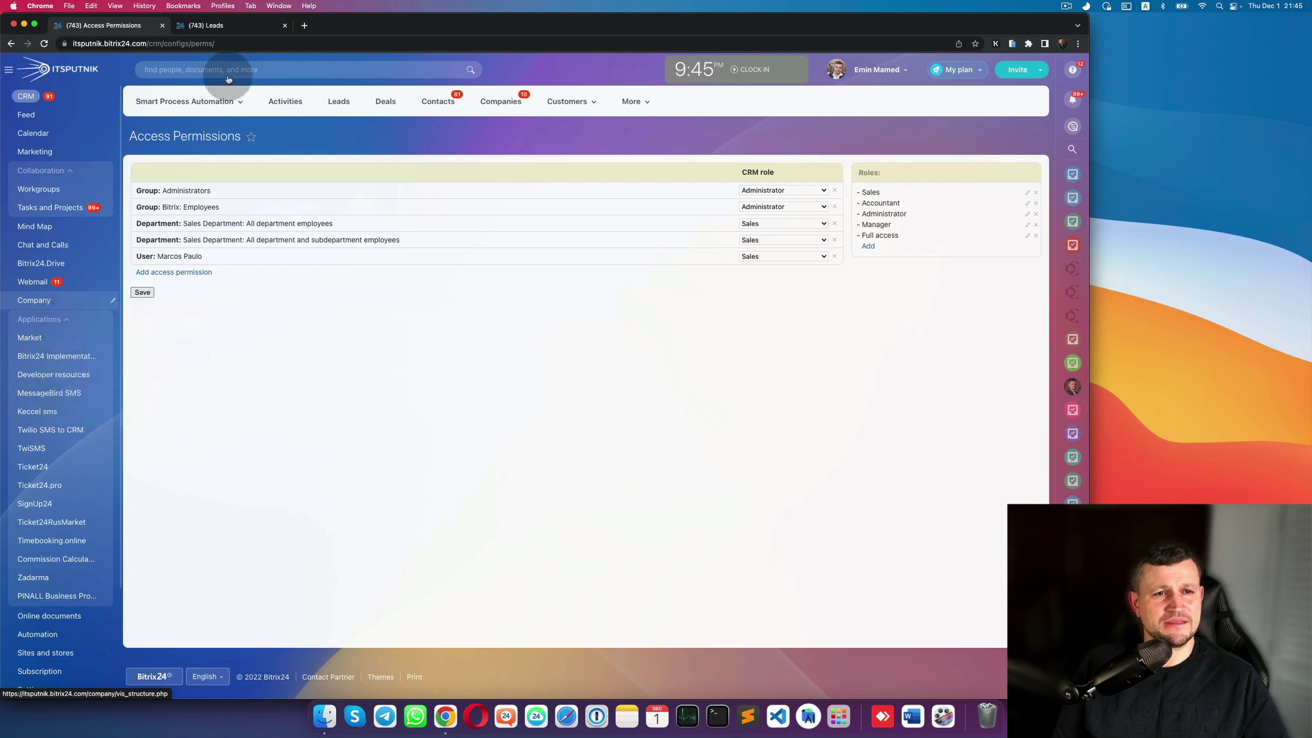
left_click(333, 24)
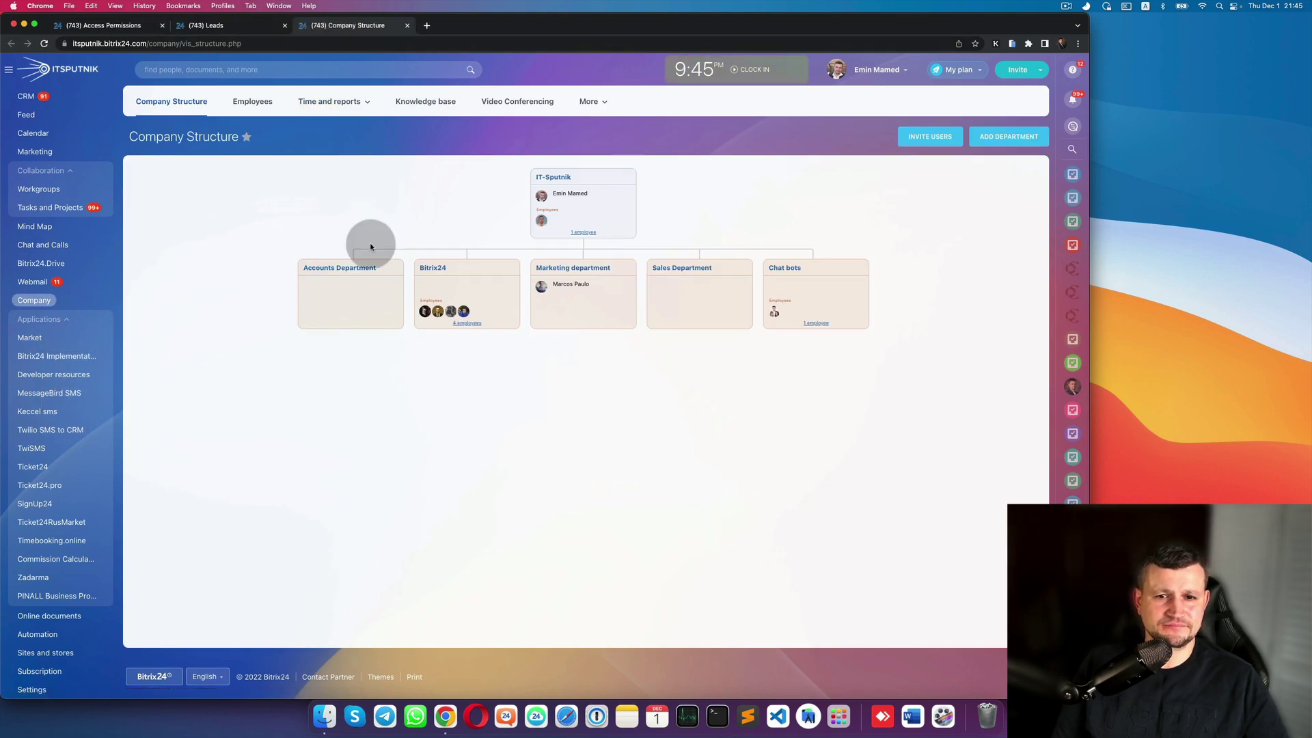
left_click_drag(469, 312, 651, 311)
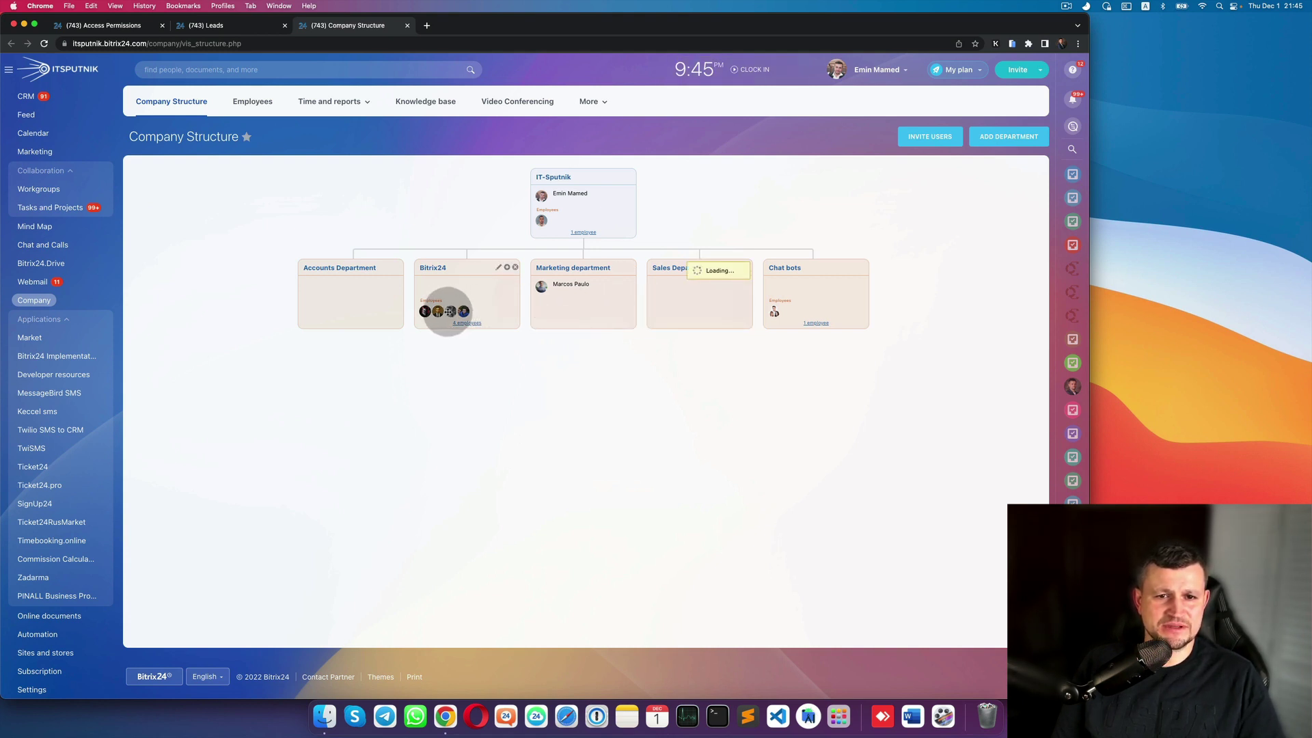
- Transfer two more employees from the Bitrix24 department to the Sales Department in the company structure
left_click_drag(450, 311, 687, 315)
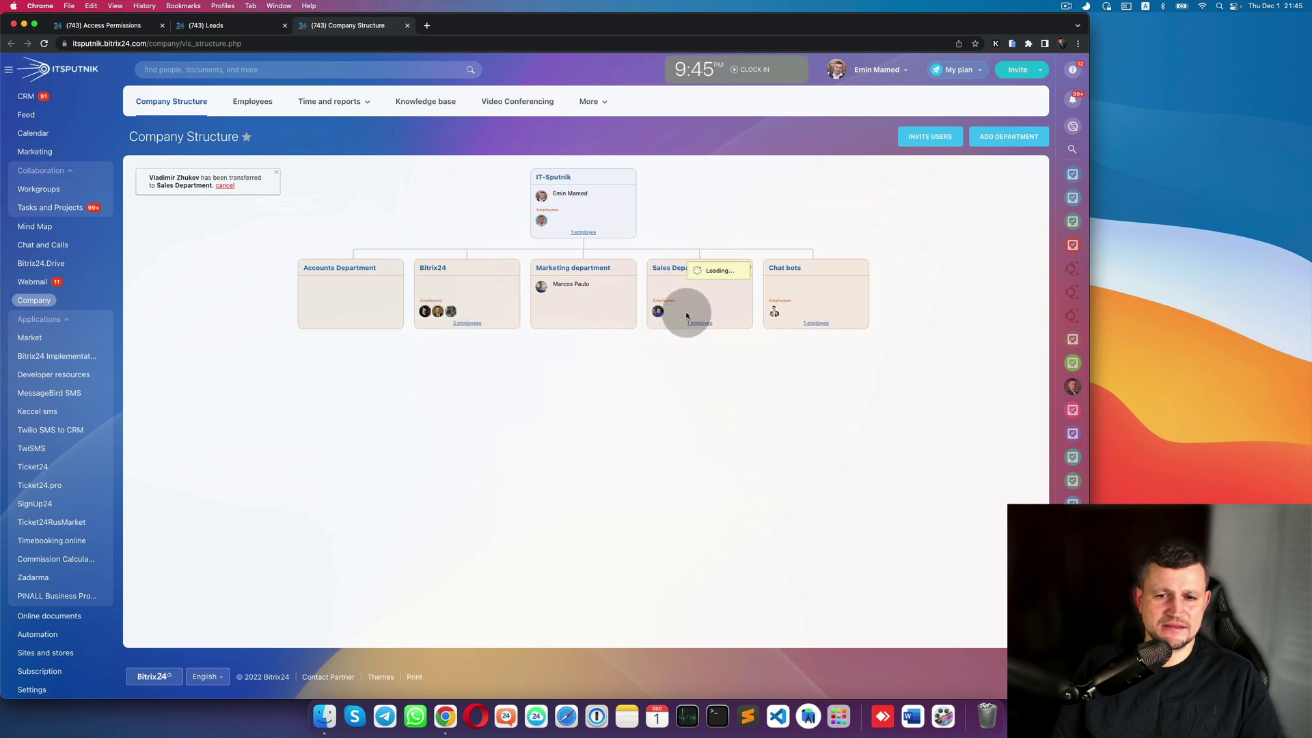
left_click_drag(448, 309, 691, 311)
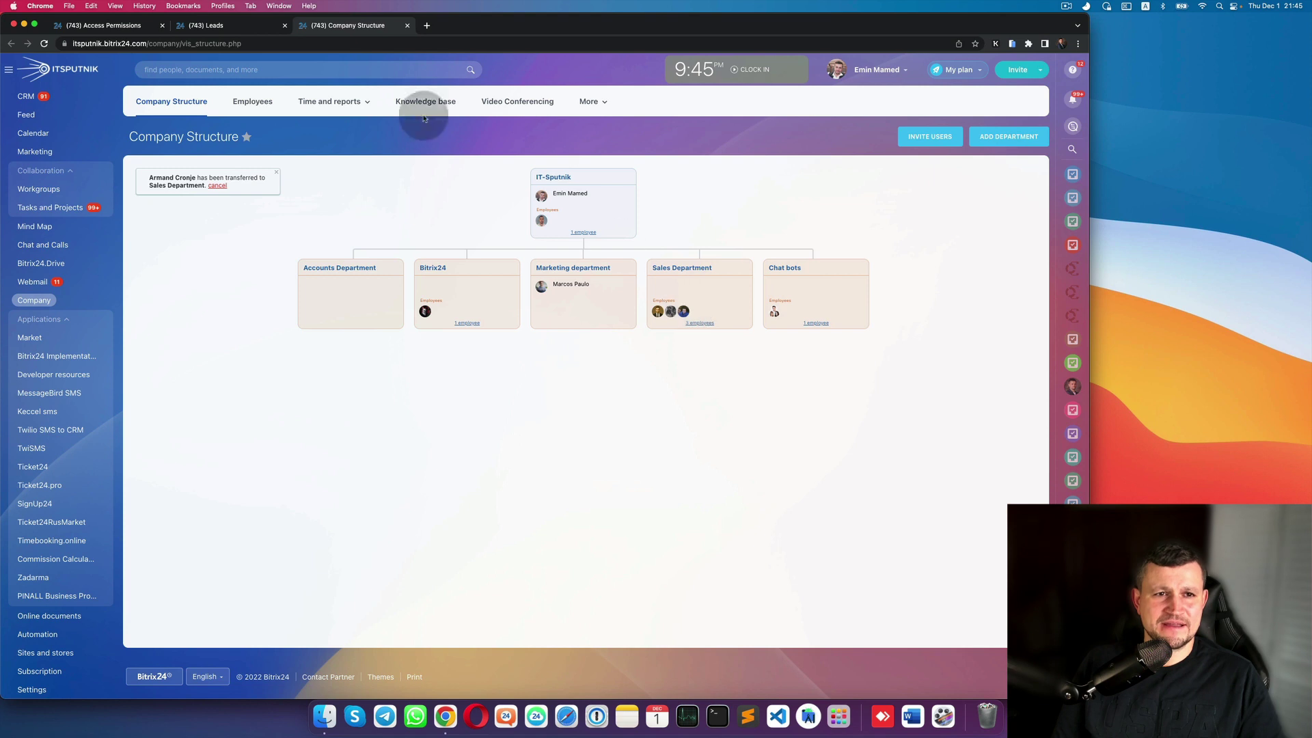
- Compare the CRM role assignments on the access permissions page with the employees in the Sales Department
left_click(219, 25)
left_click_drag(166, 30, 232, 27)
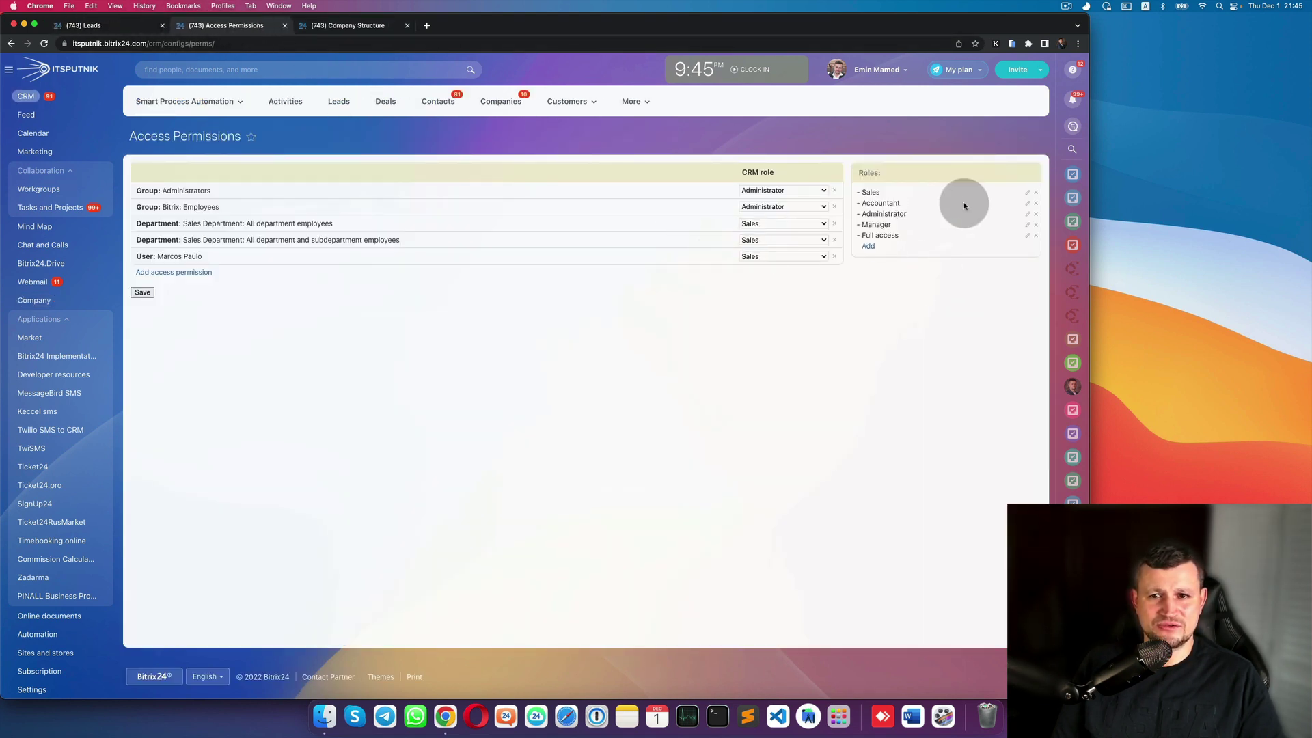
left_click(358, 26)
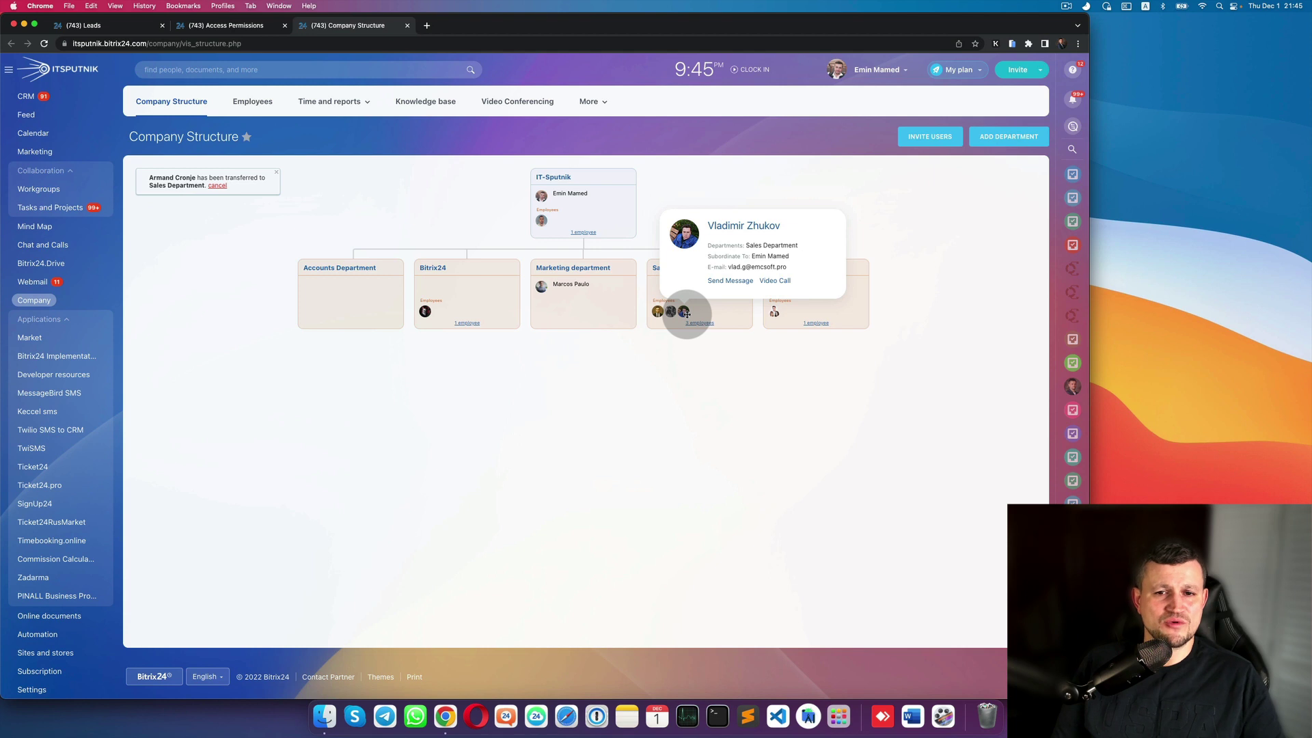
key("ctrl+shift+Tab")
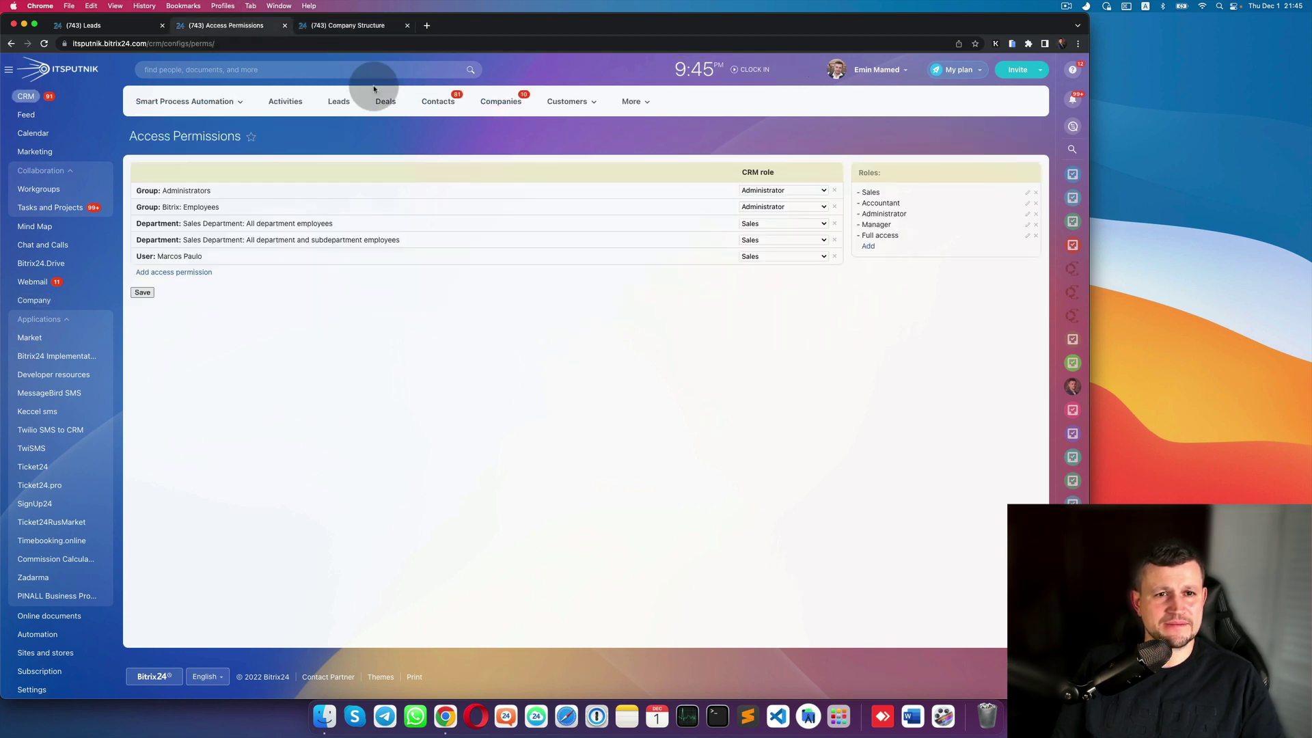
- Open the CRM leads in a separate tab, create a lead named "test", and return to the pipeline, dismissing the notification
right_click(388, 108)
left_click(338, 104)
right_click(355, 107)
left_click(355, 107)
left_click(369, 26)
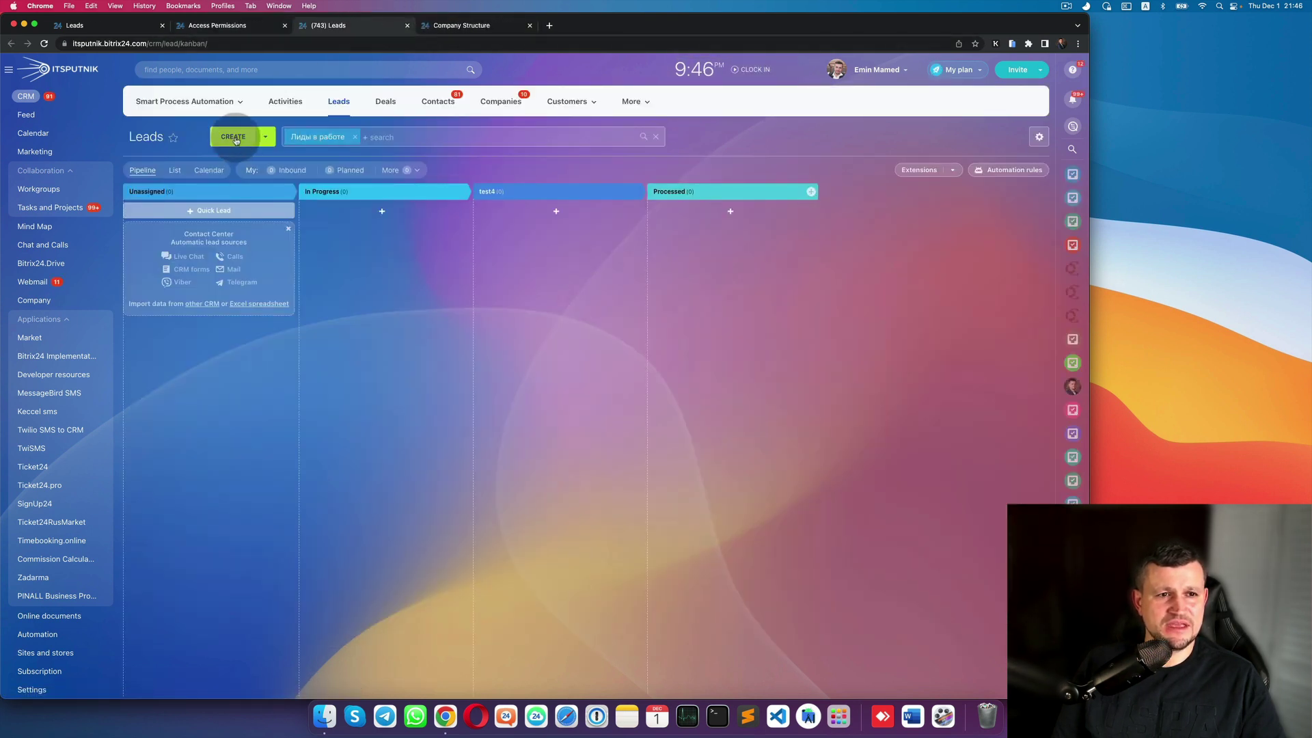
left_click(240, 138)
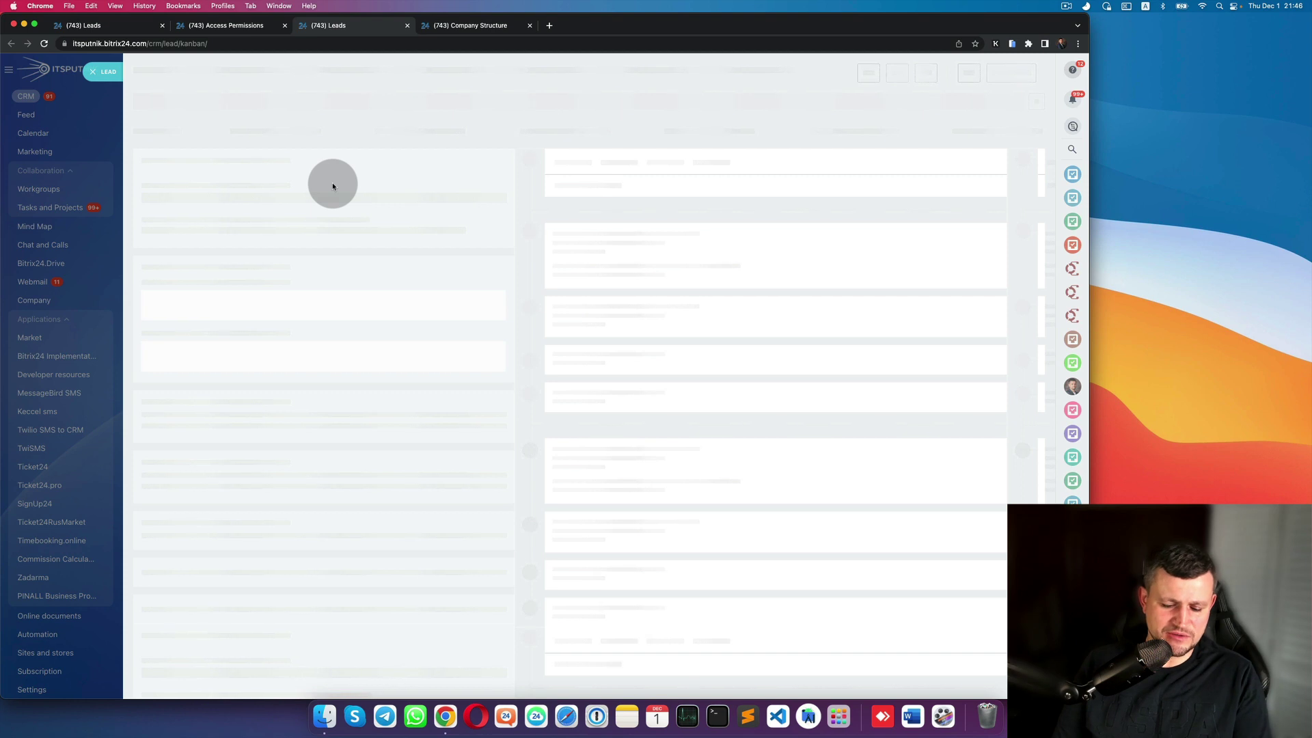
type("test - 12/01/2022 09:46:15 pm -")
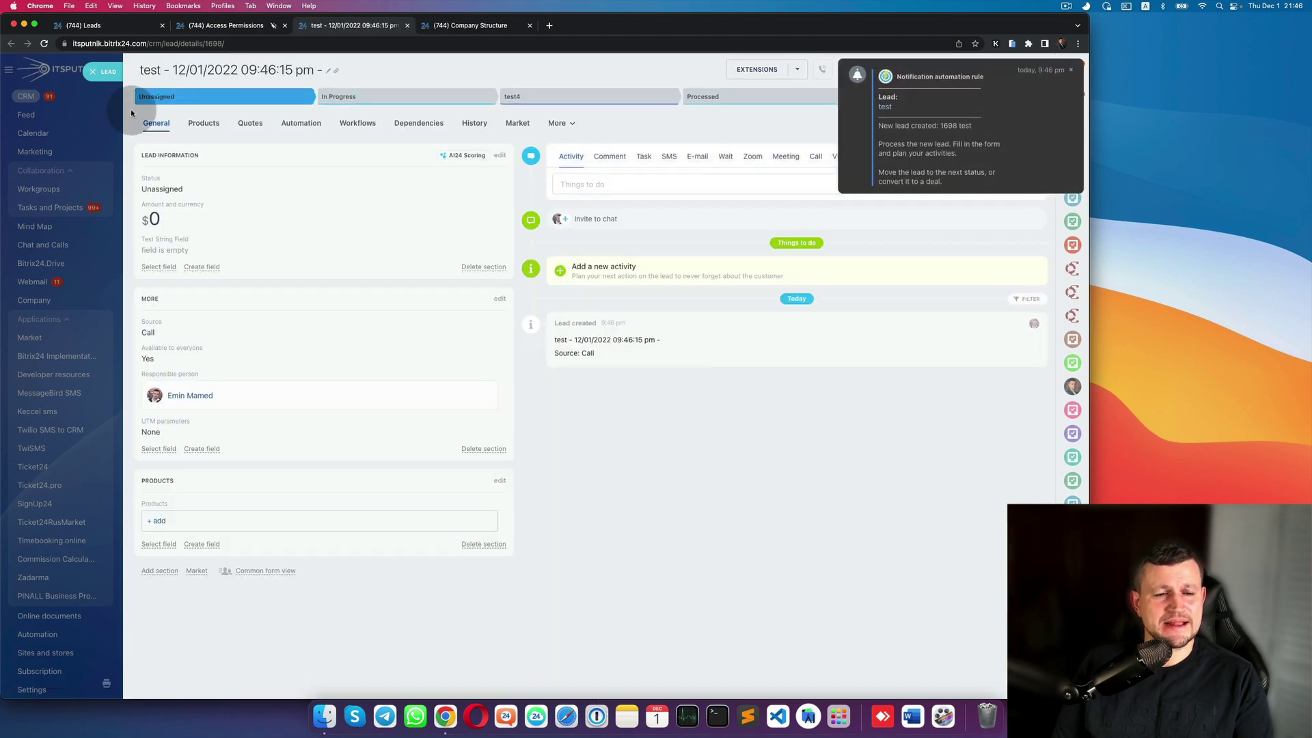
left_click(109, 71)
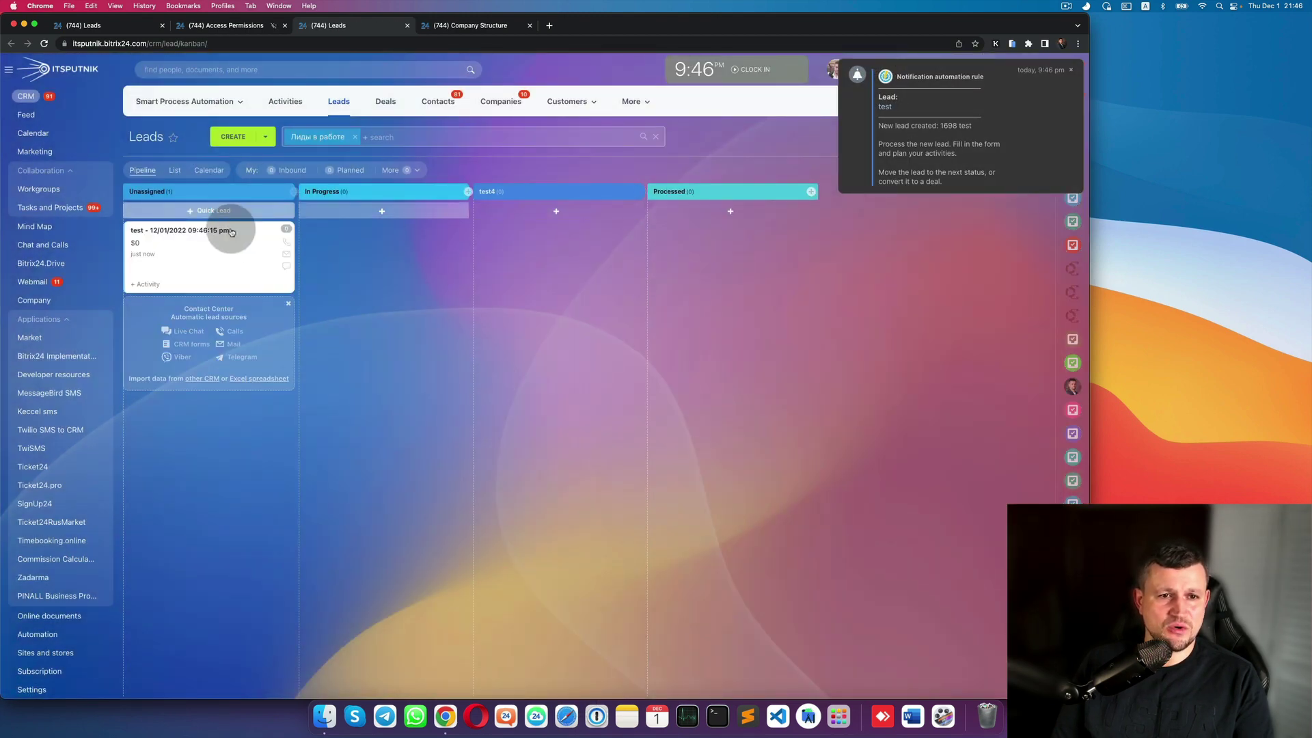
left_click(1071, 71)
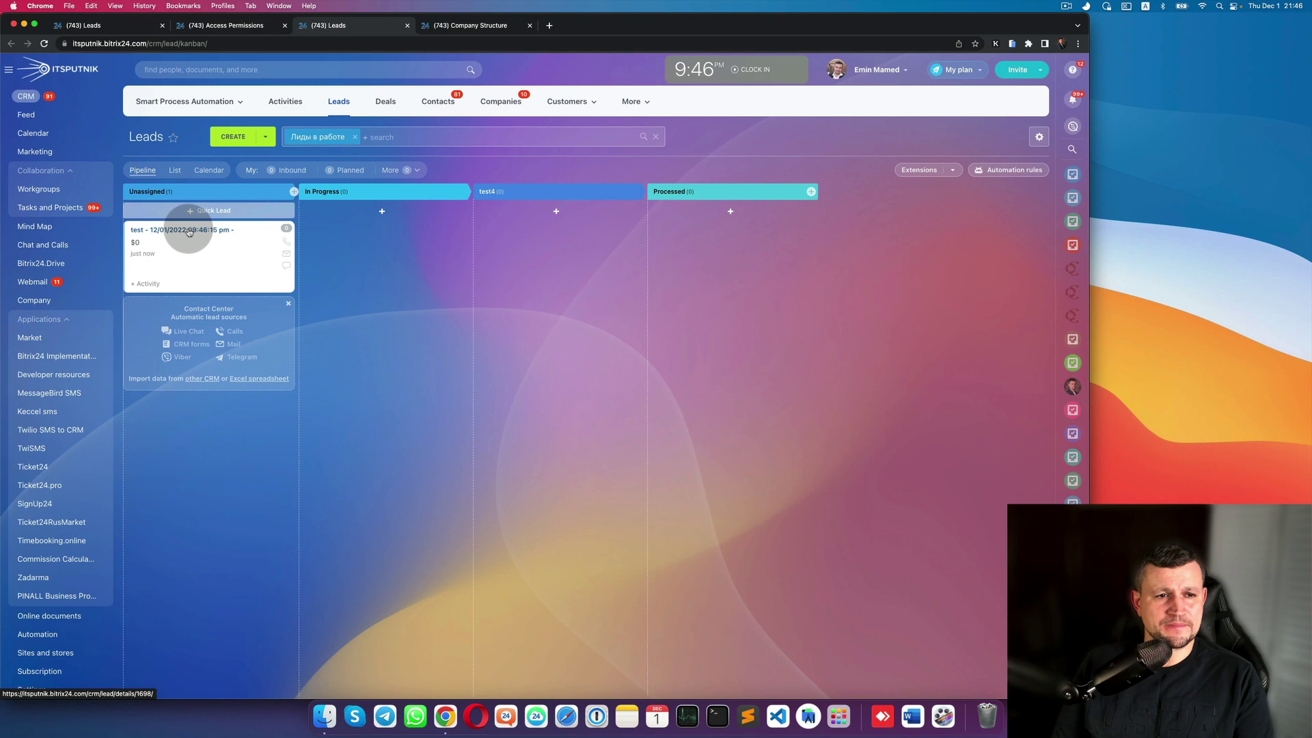
- Check the test lead's responsible person, a Sales Department employee's profile summary and the CRM access permissions
left_click(223, 234)
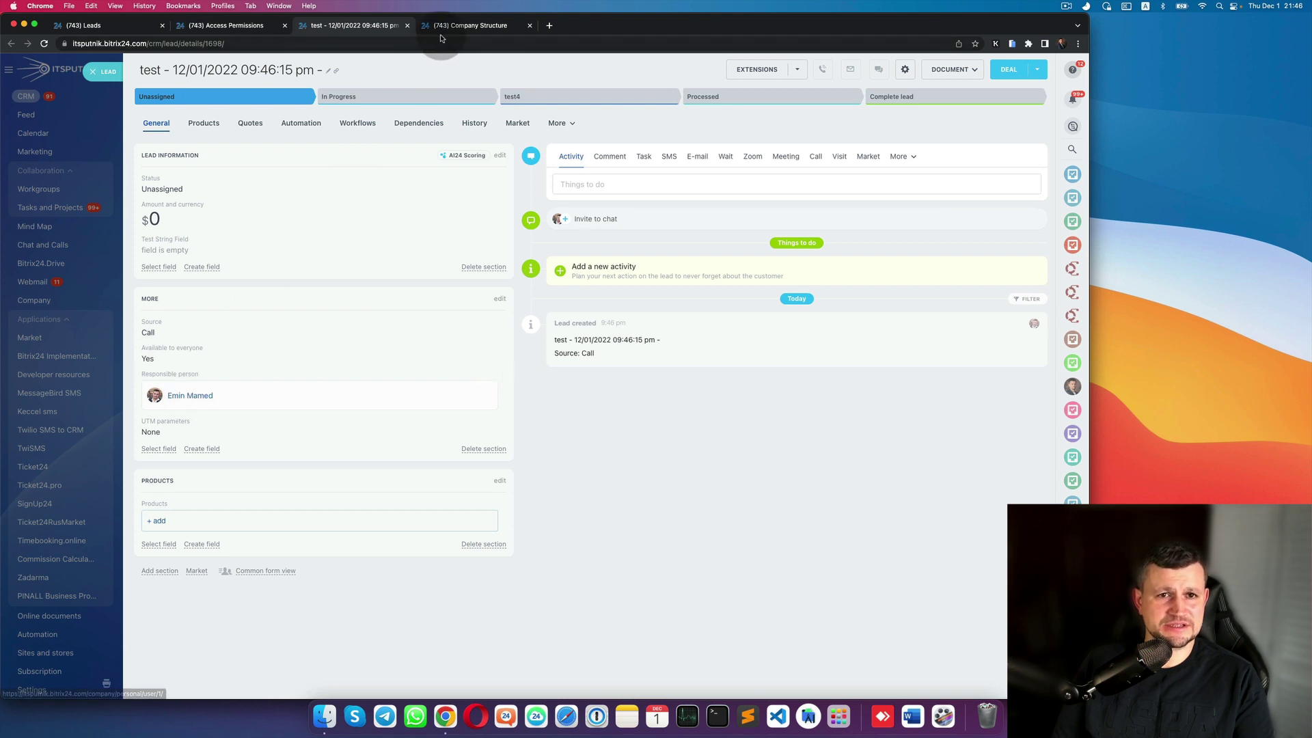
left_click(464, 25)
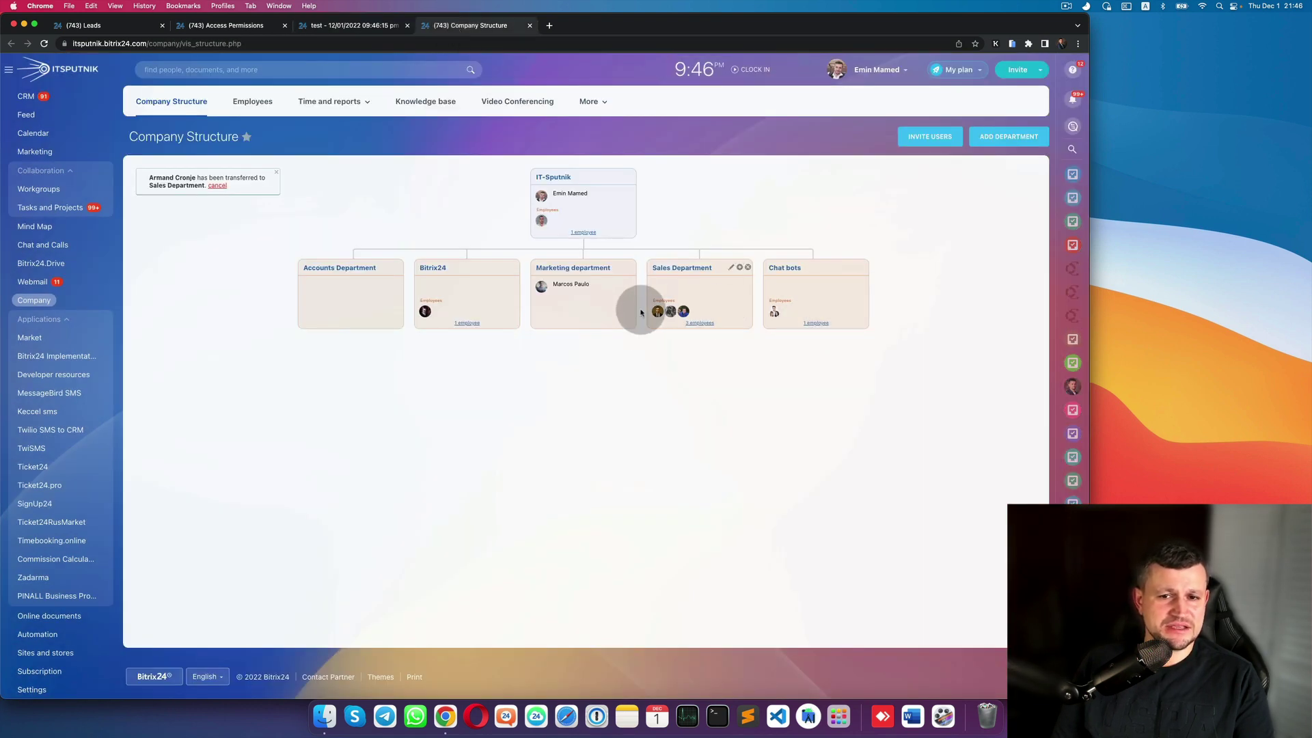
mouse_move(683, 311)
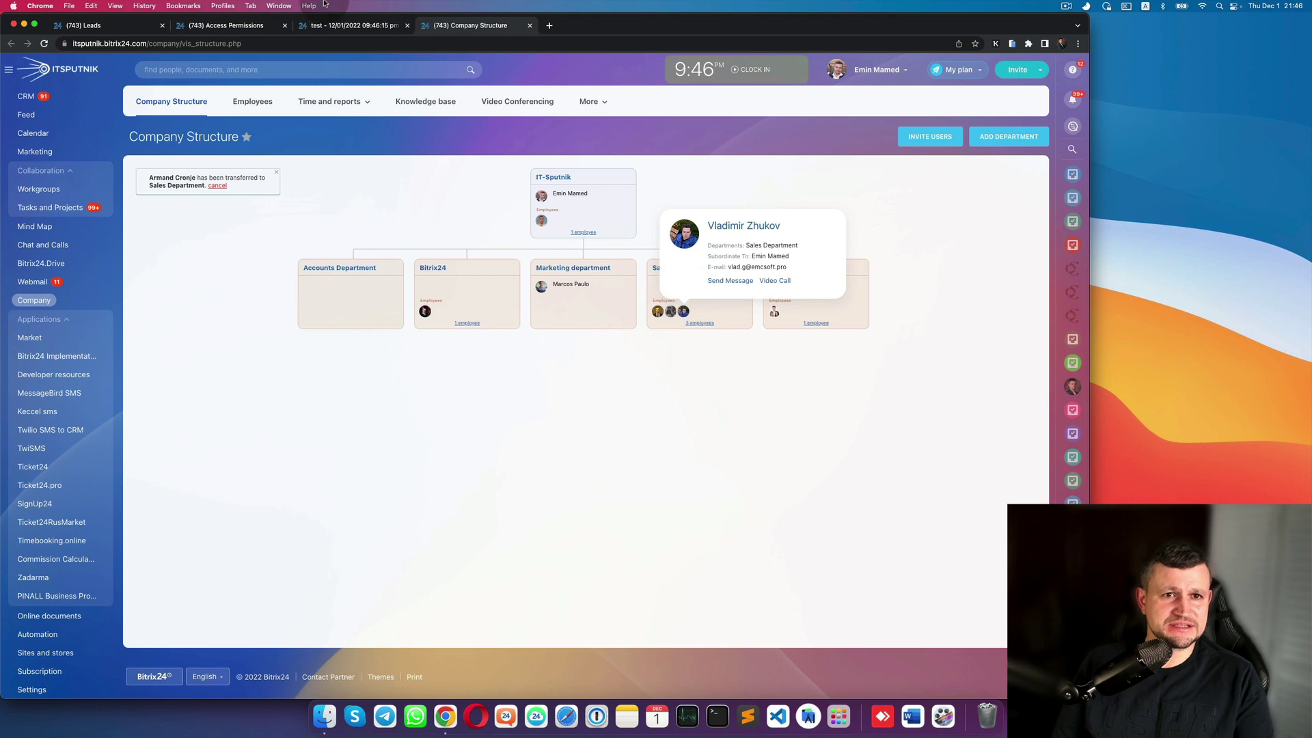
left_click(243, 25)
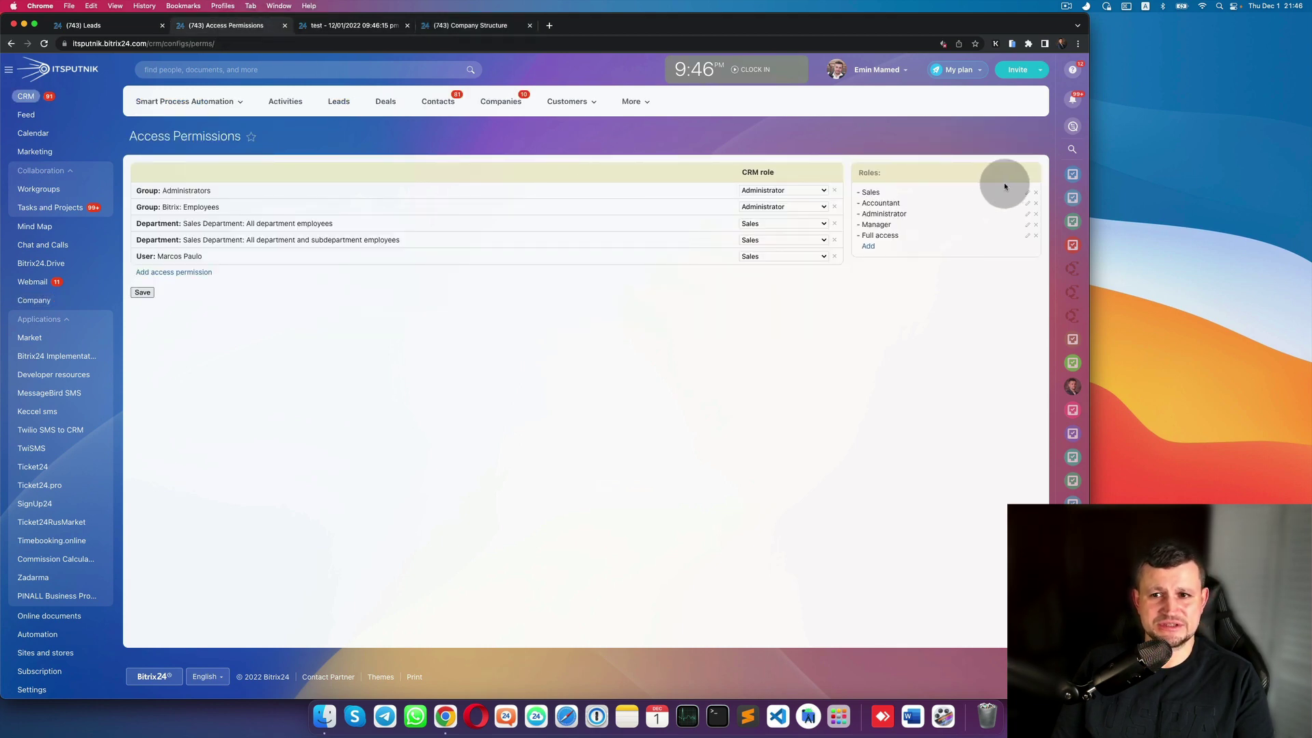
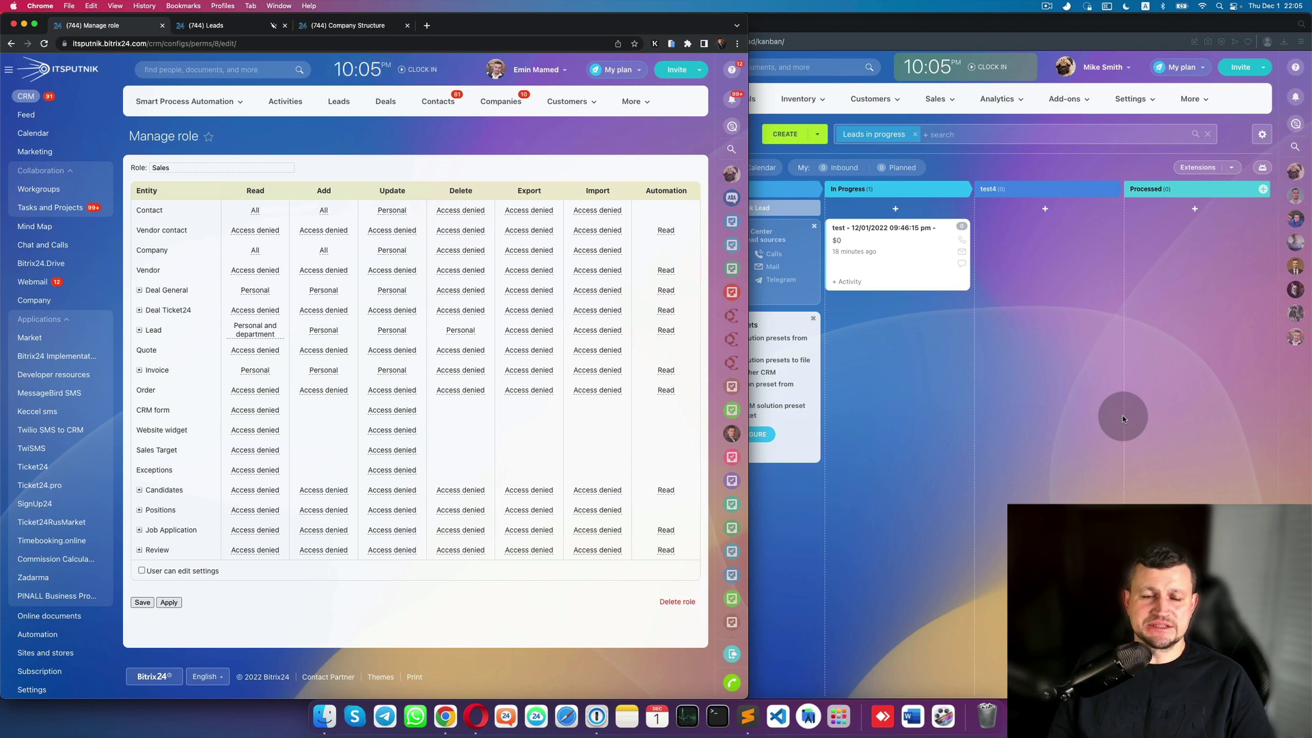
- Save the Sales role and check its department assignment against the Sales Department in the company structure
left_click(1122, 416)
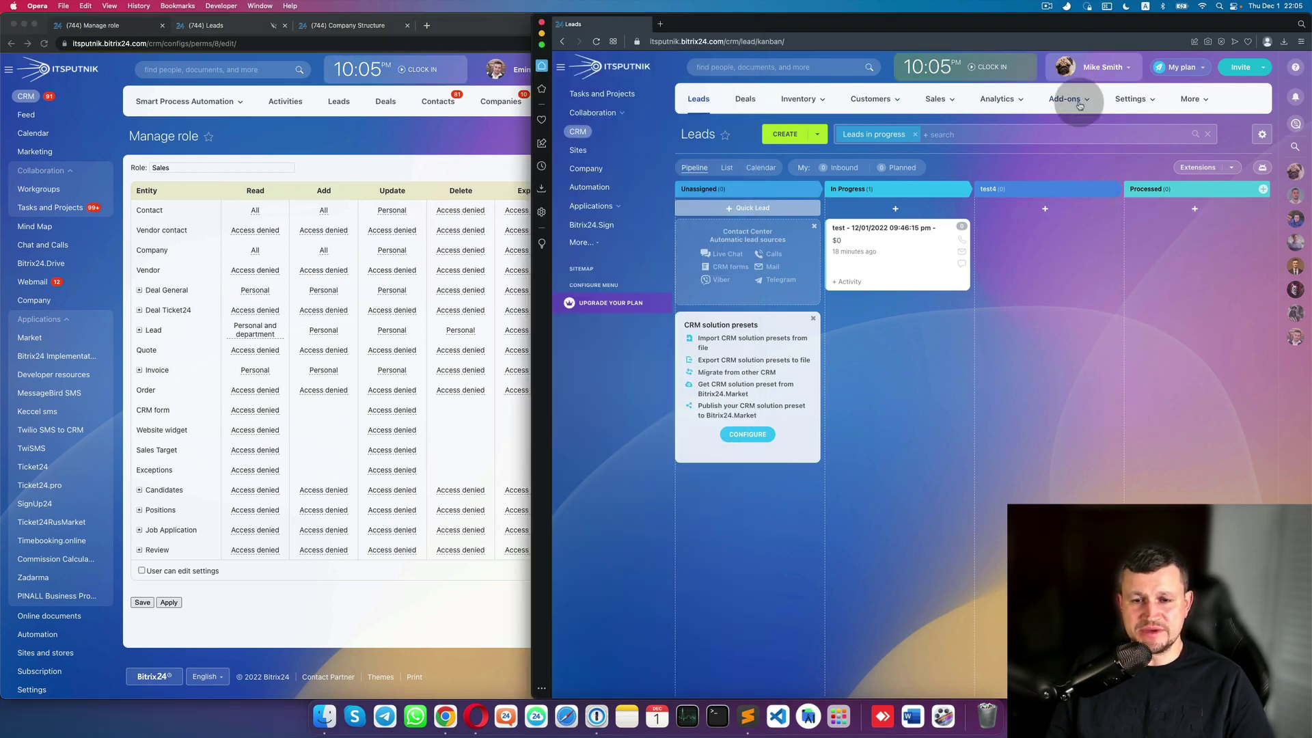
left_click(182, 566)
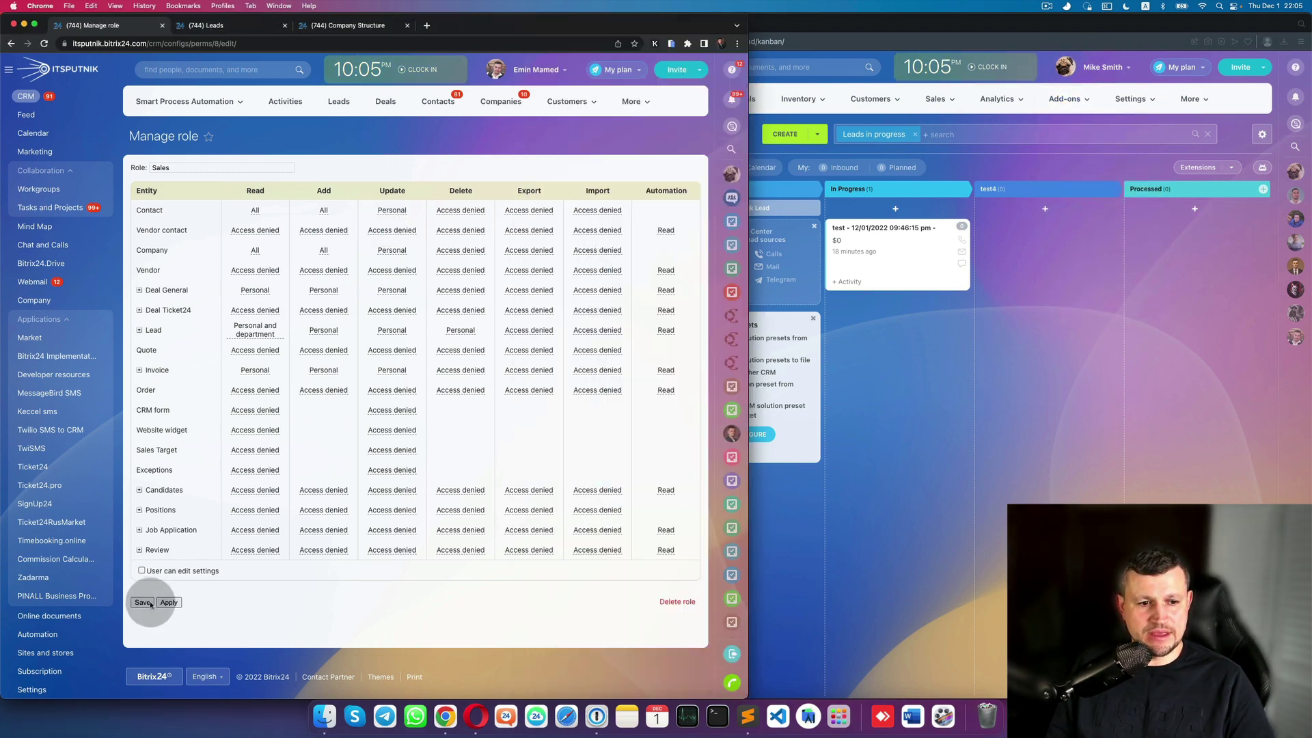
left_click(144, 602)
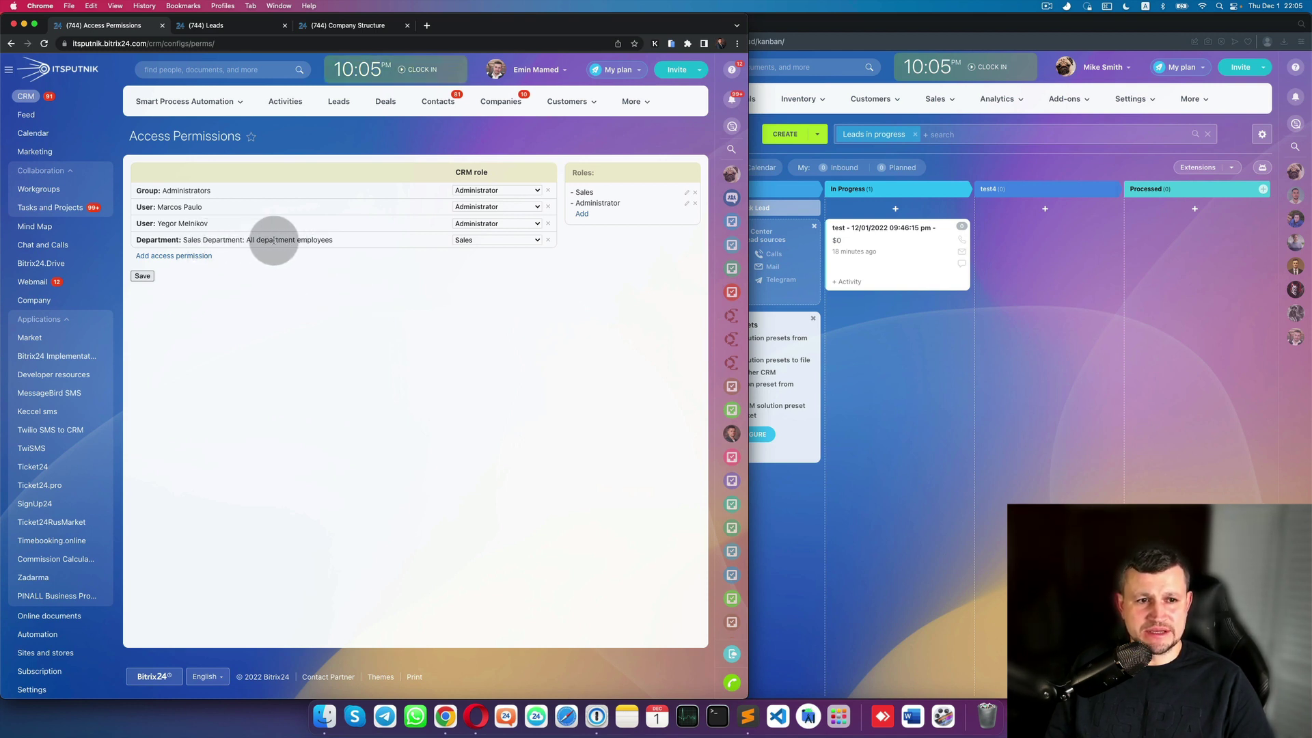
left_click(330, 27)
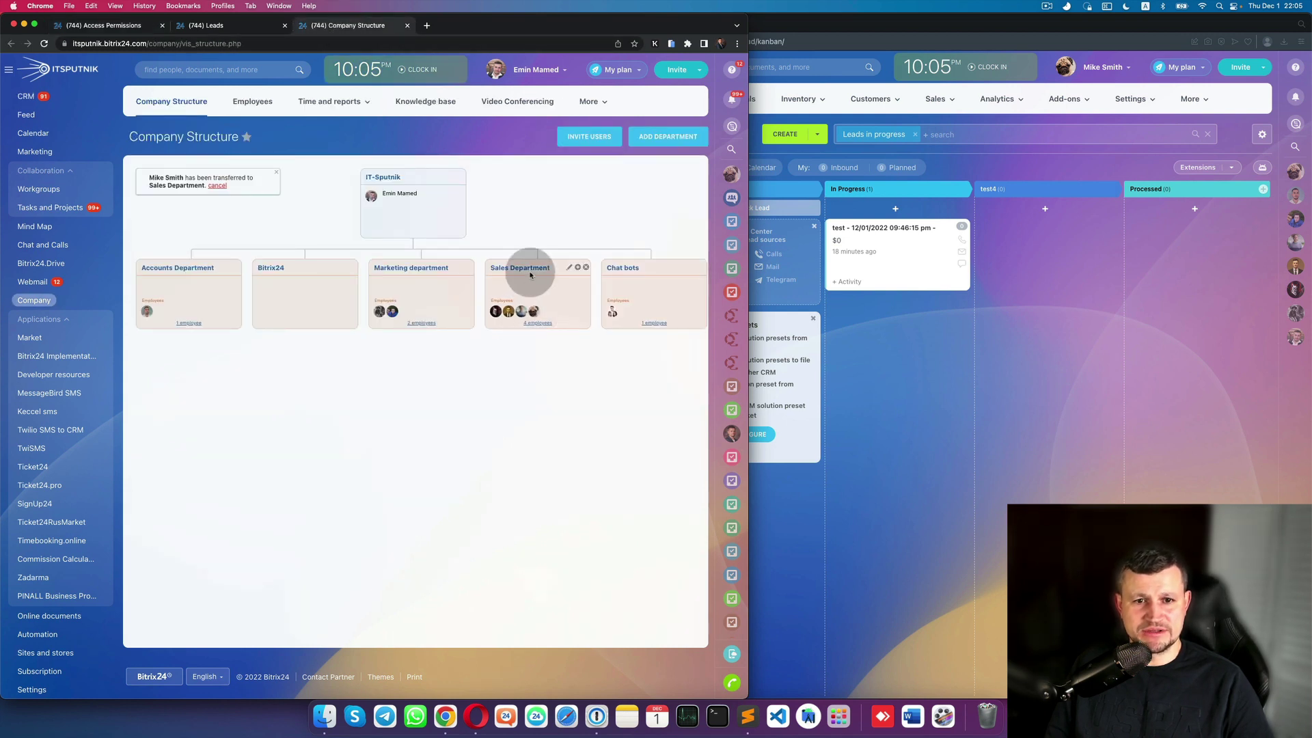
left_click(142, 29)
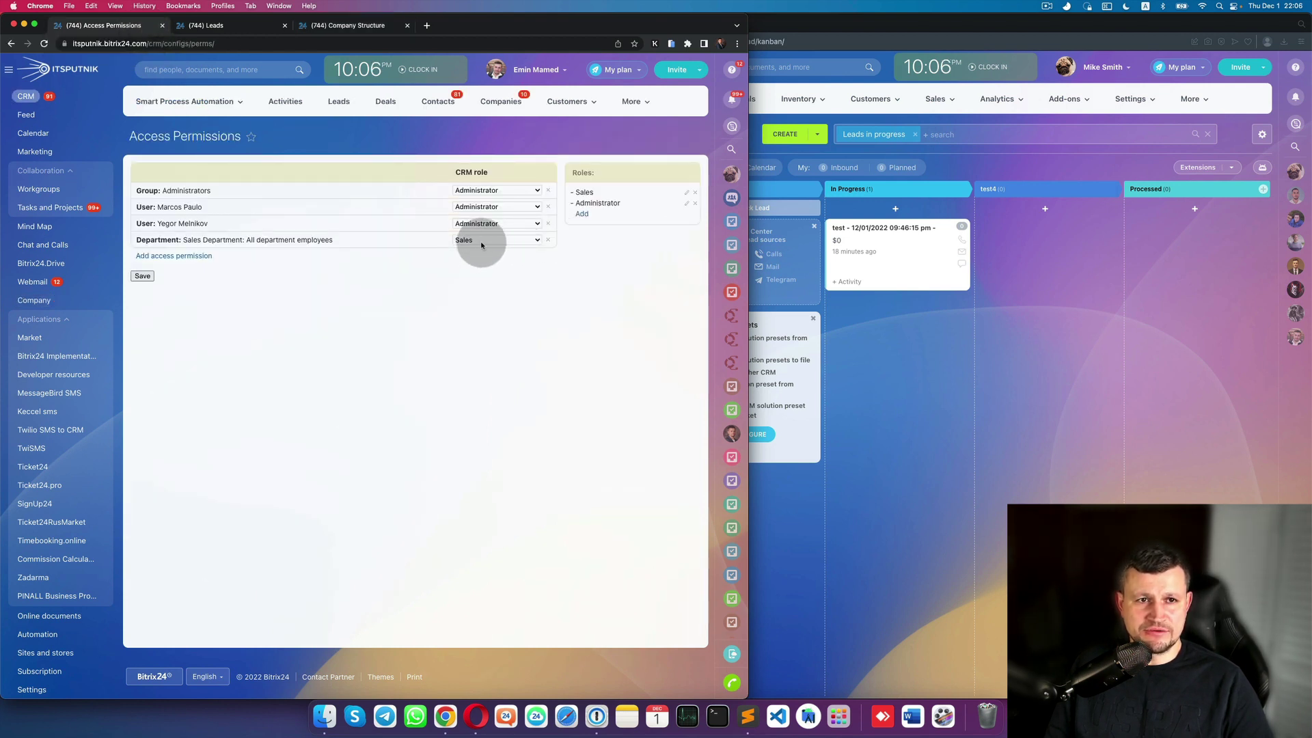
- Open the Sales role for editing and examine the options for the Lead entity's Read permission
left_click(687, 198)
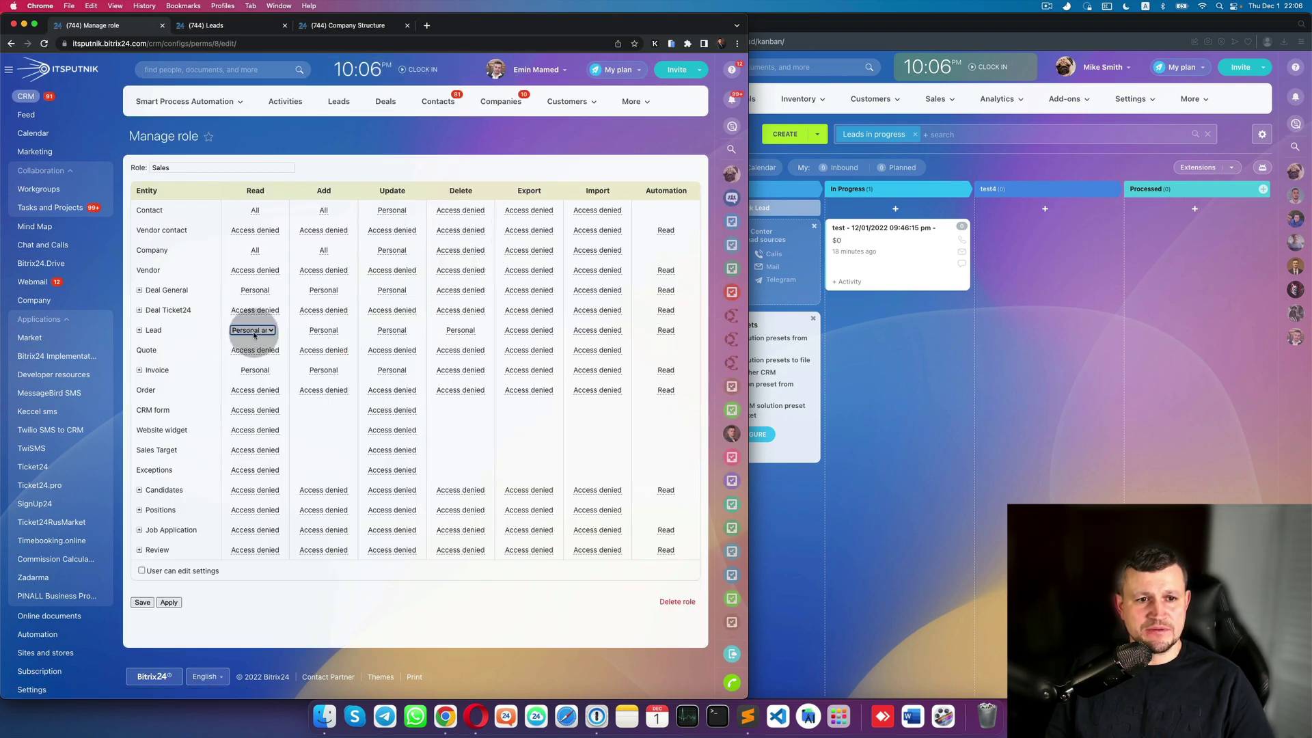
left_click(253, 332)
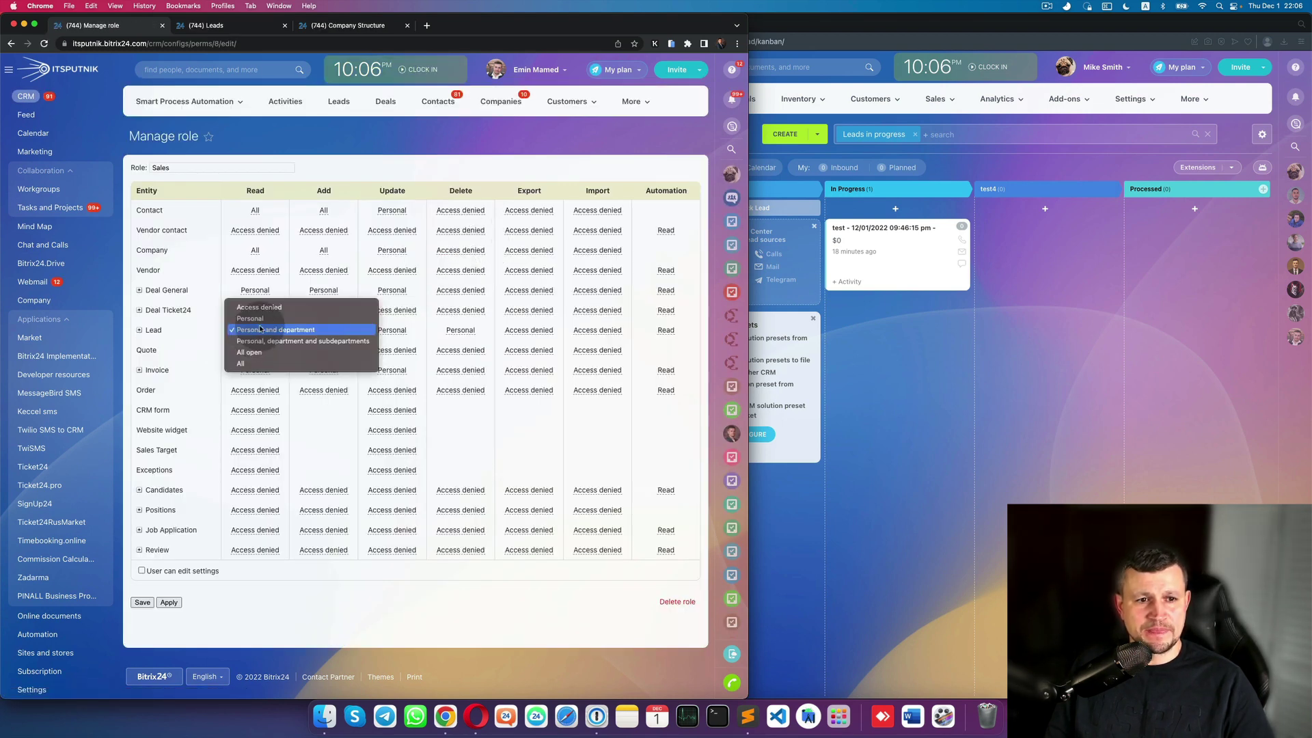
left_click(353, 194)
- Check the test lead's responsible person in Opera against the Sales Department's employee list and the role's Lead Read permission
left_click(904, 230)
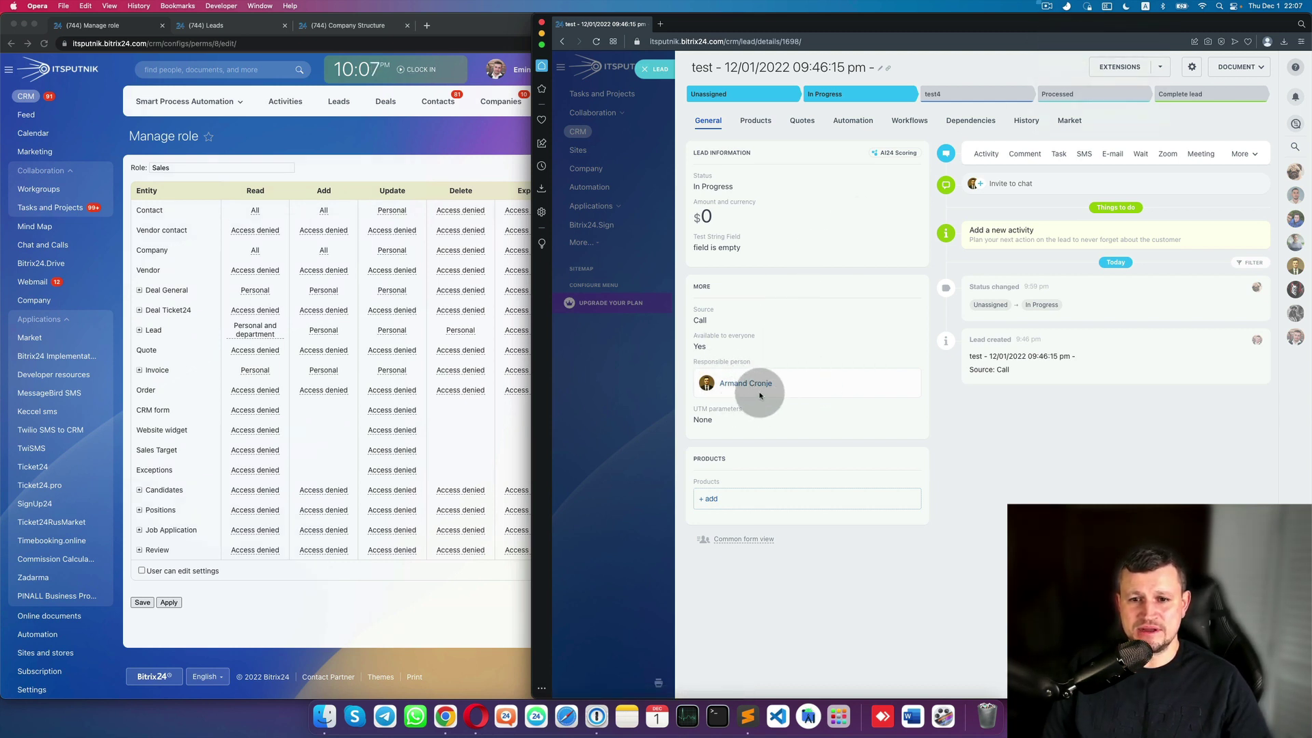
left_click(348, 25)
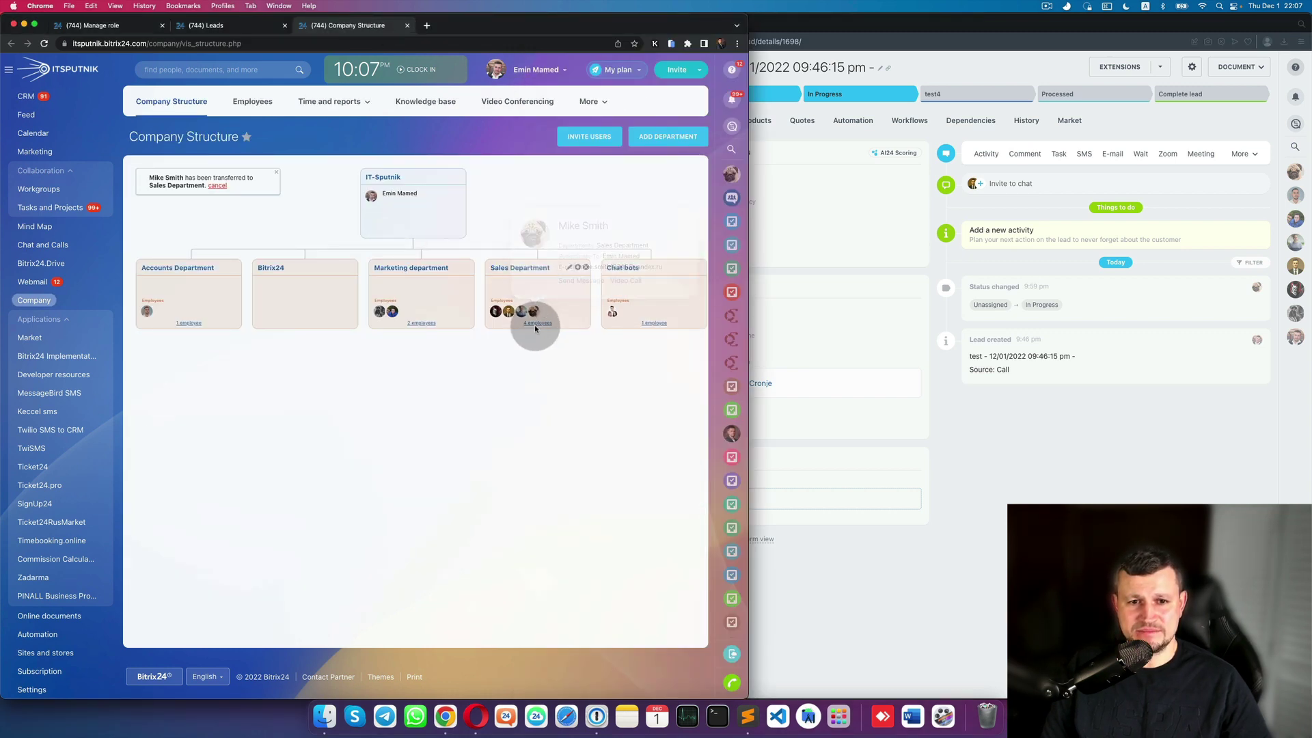
left_click(537, 324)
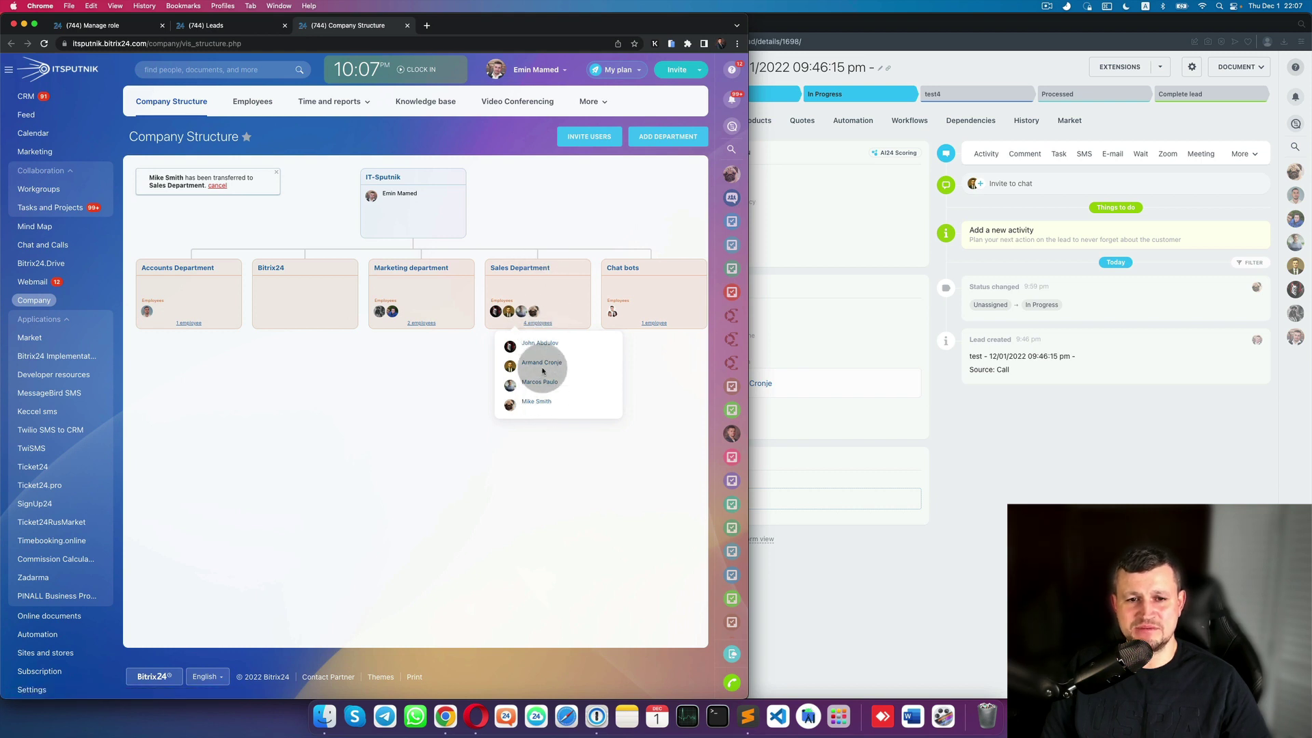
left_click(403, 419)
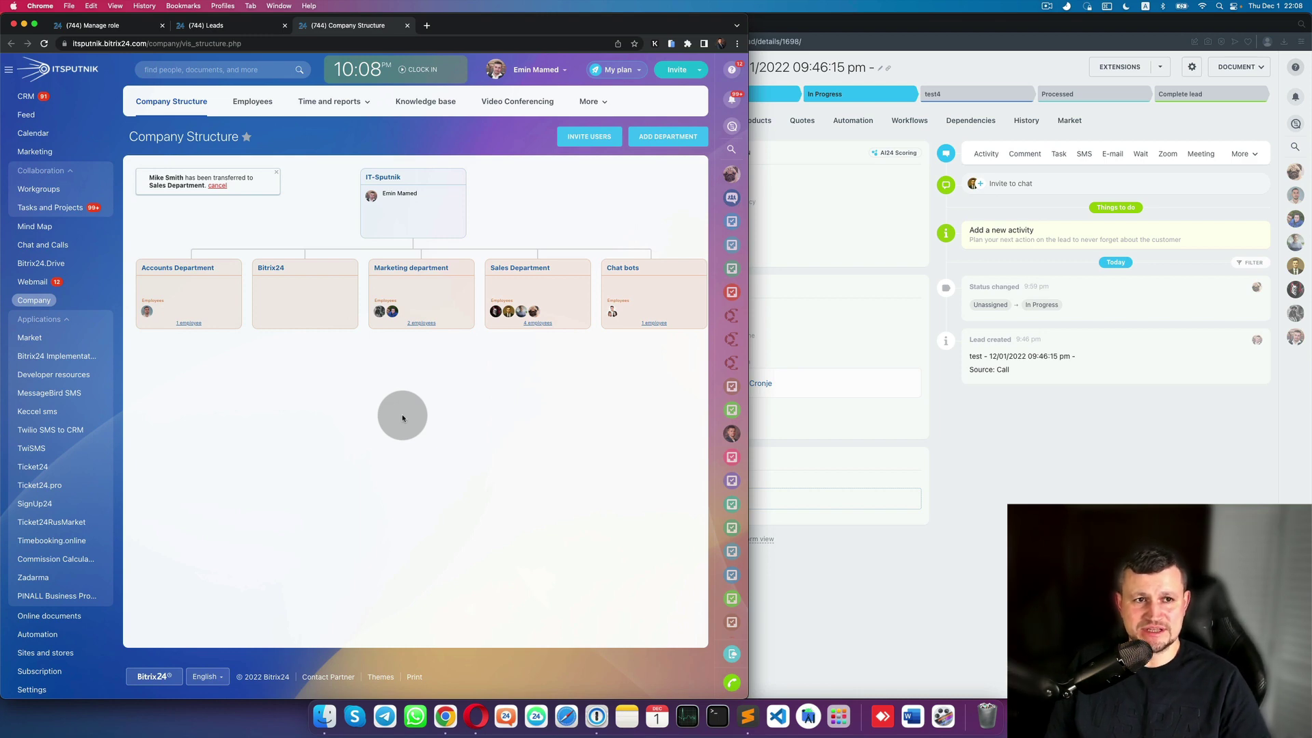
left_click(115, 26)
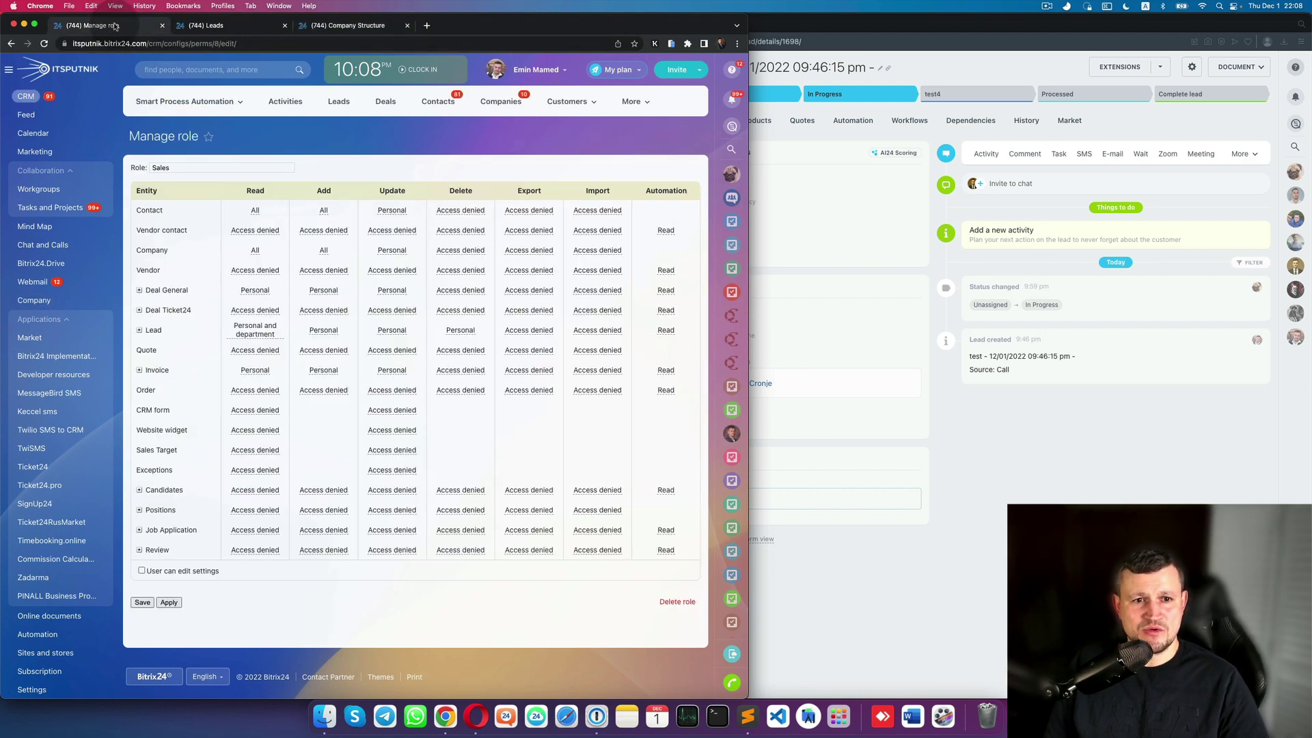
left_click(278, 323)
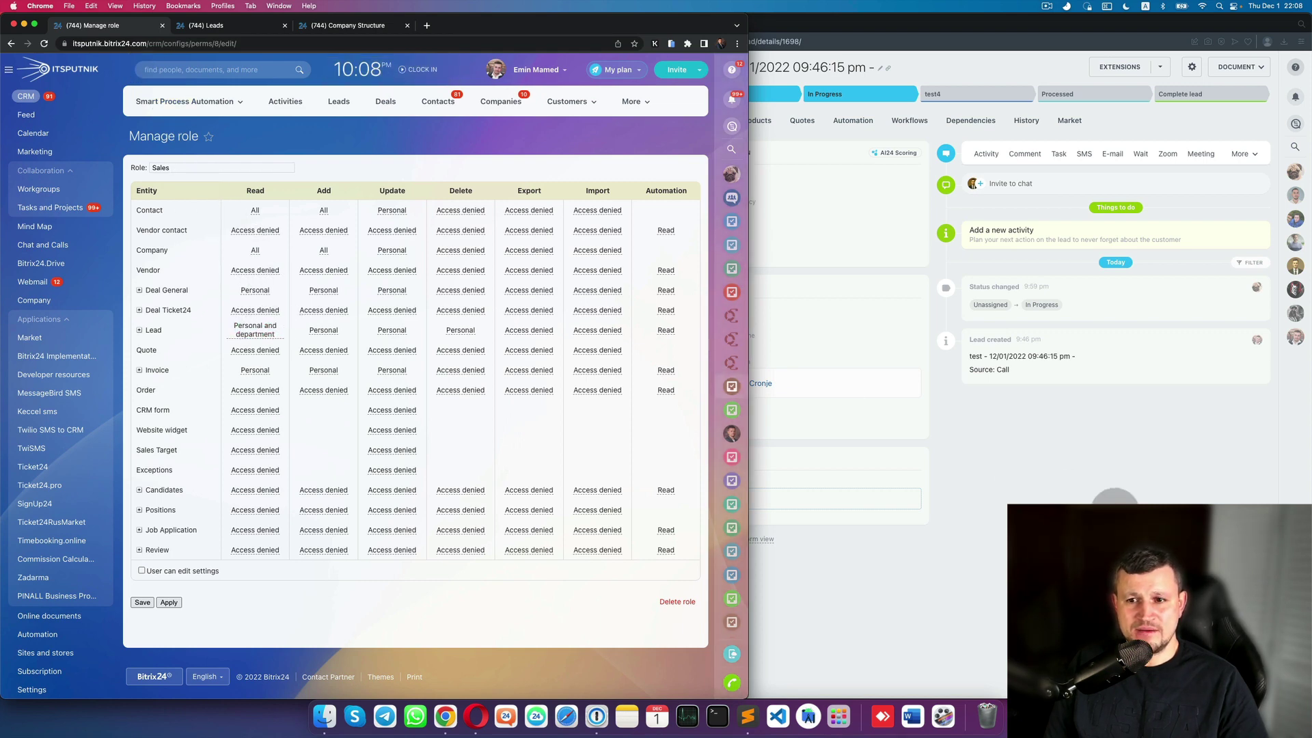
- Close the lead in Opera, try to move it from In Progress to the test4 stage, and reload the page
left_click(759, 171)
left_click(654, 69)
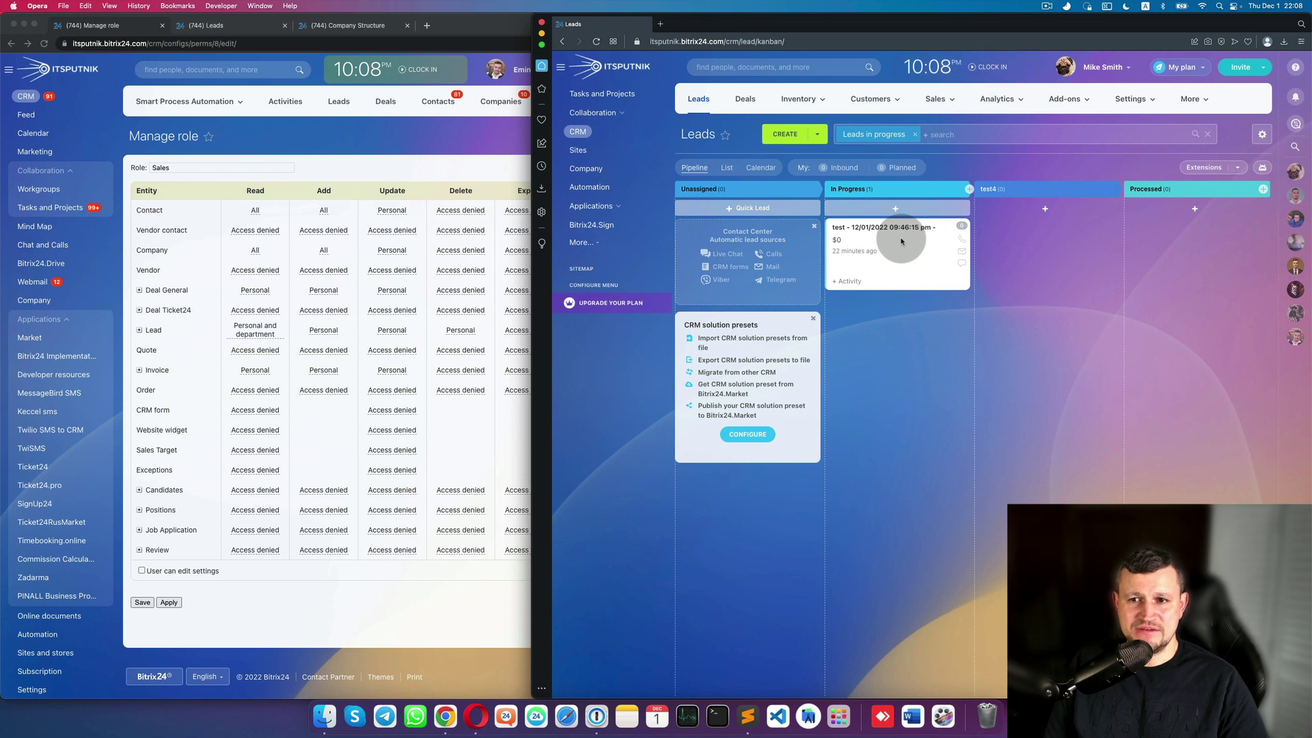
left_click_drag(893, 239, 1013, 257)
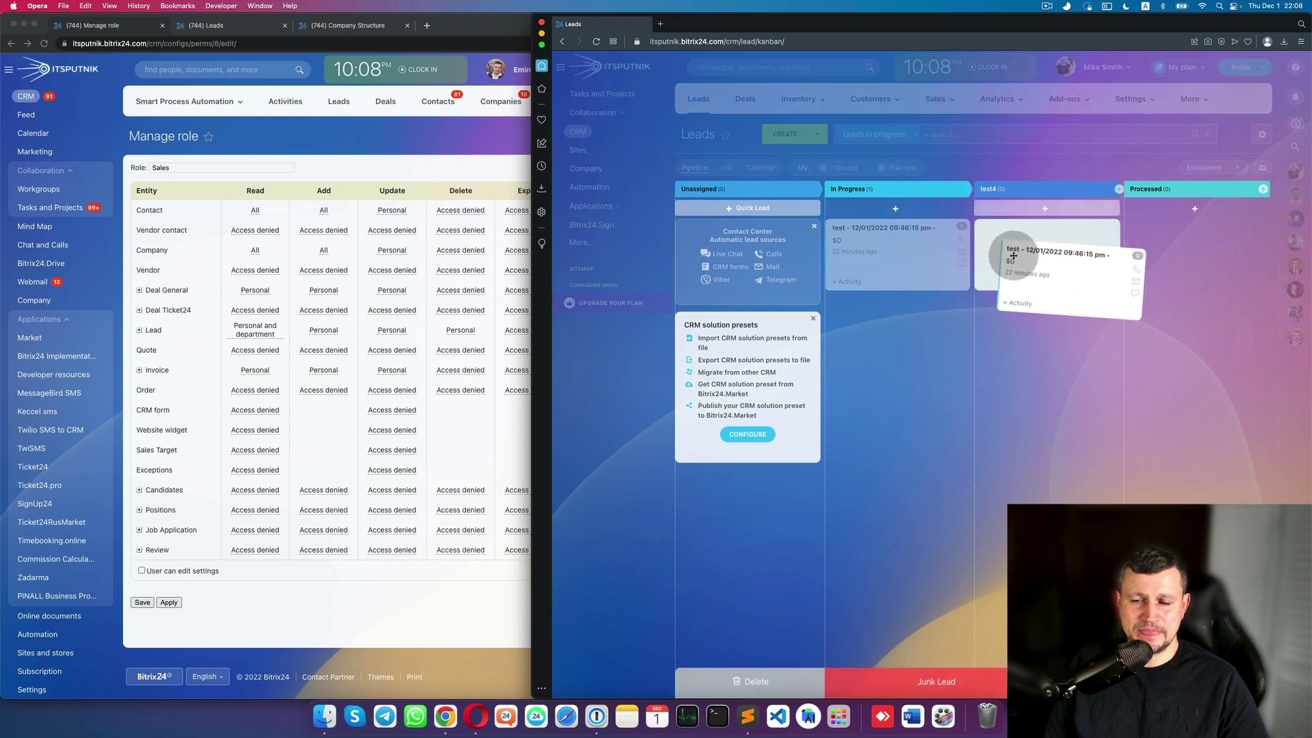
left_click_drag(1013, 256, 1011, 258)
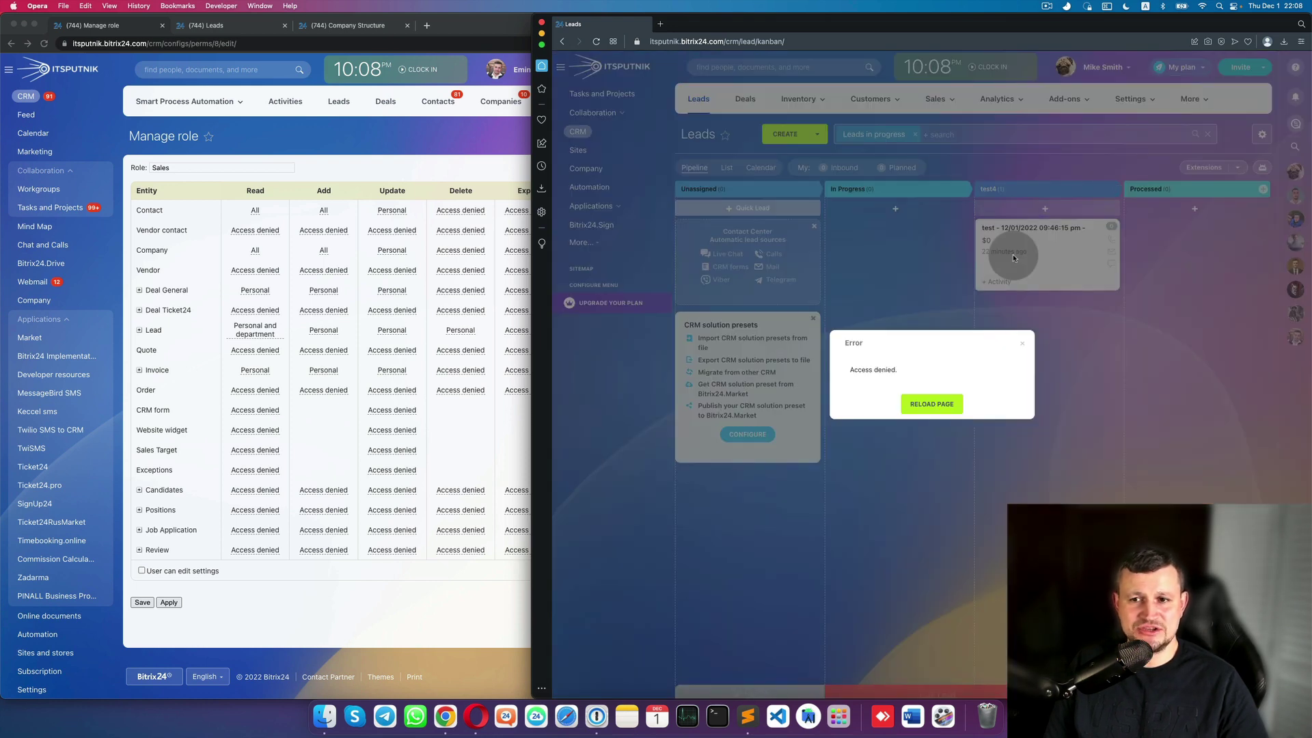
left_click(938, 413)
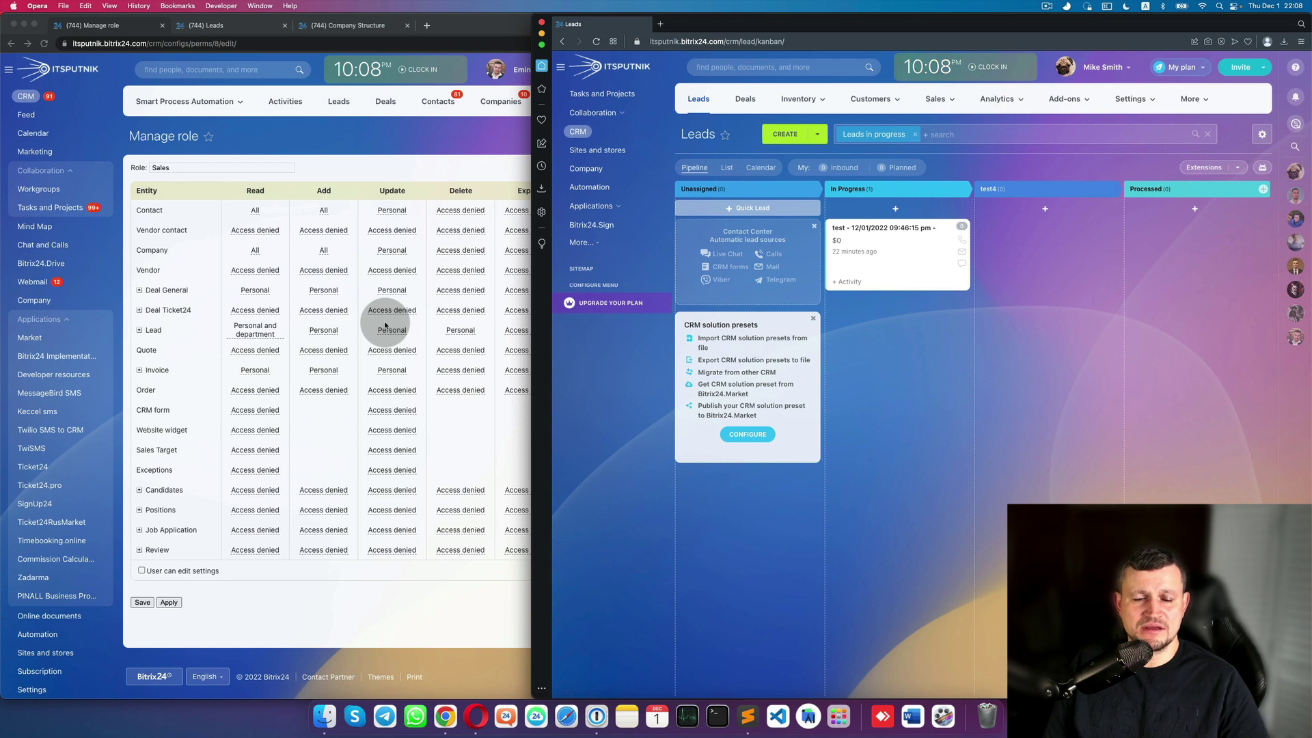
- Set the Lead entity's Update permission in the Sales role to Personal and department and apply the change
left_click(393, 331)
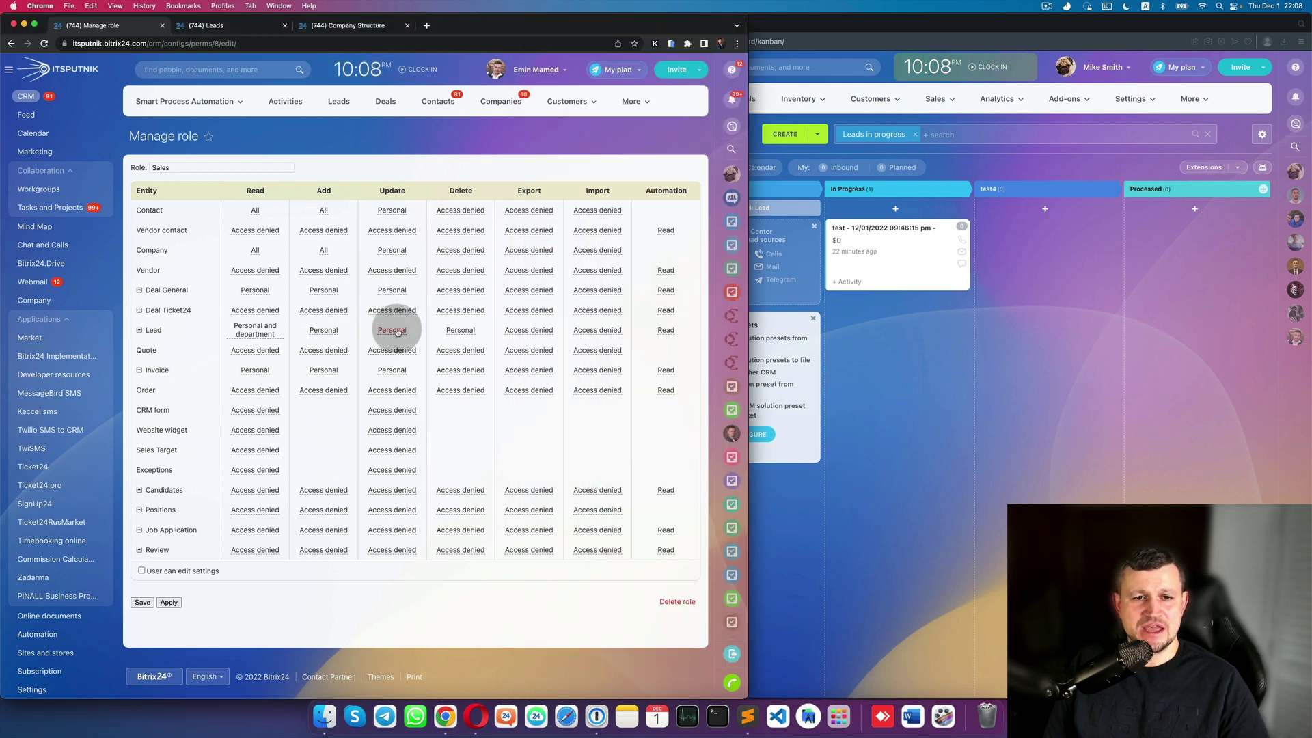
left_click(393, 332)
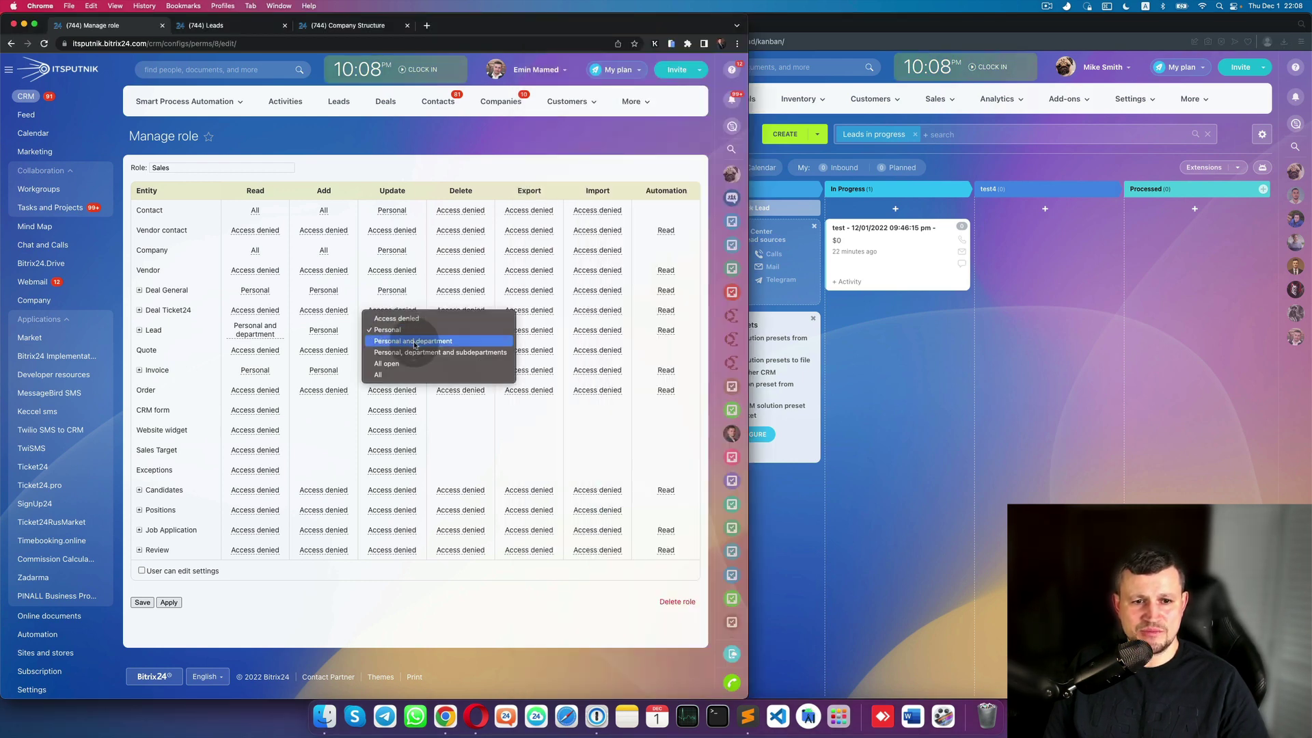
left_click(413, 341)
left_click(170, 603)
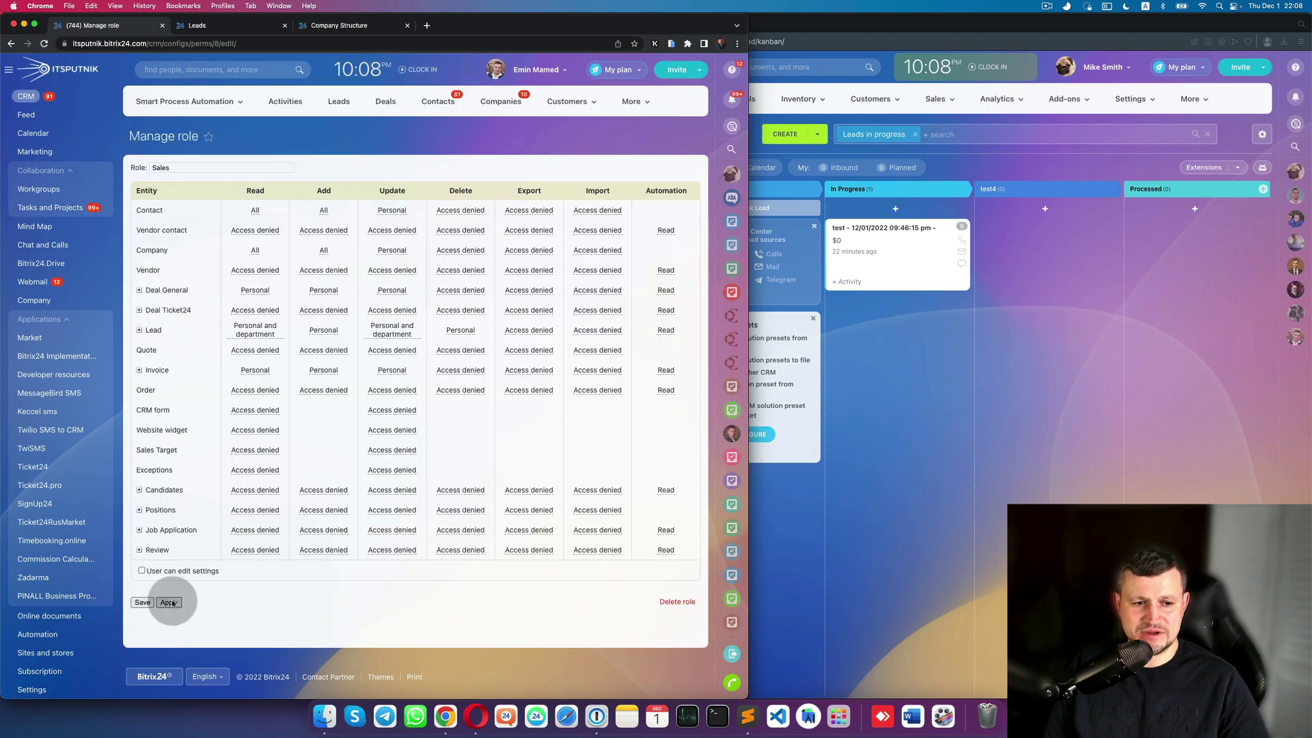
- Switch to Opera and move the test lead from the In Progress stage to the test4 stage
left_click(929, 386)
left_click_drag(892, 266, 1006, 278)
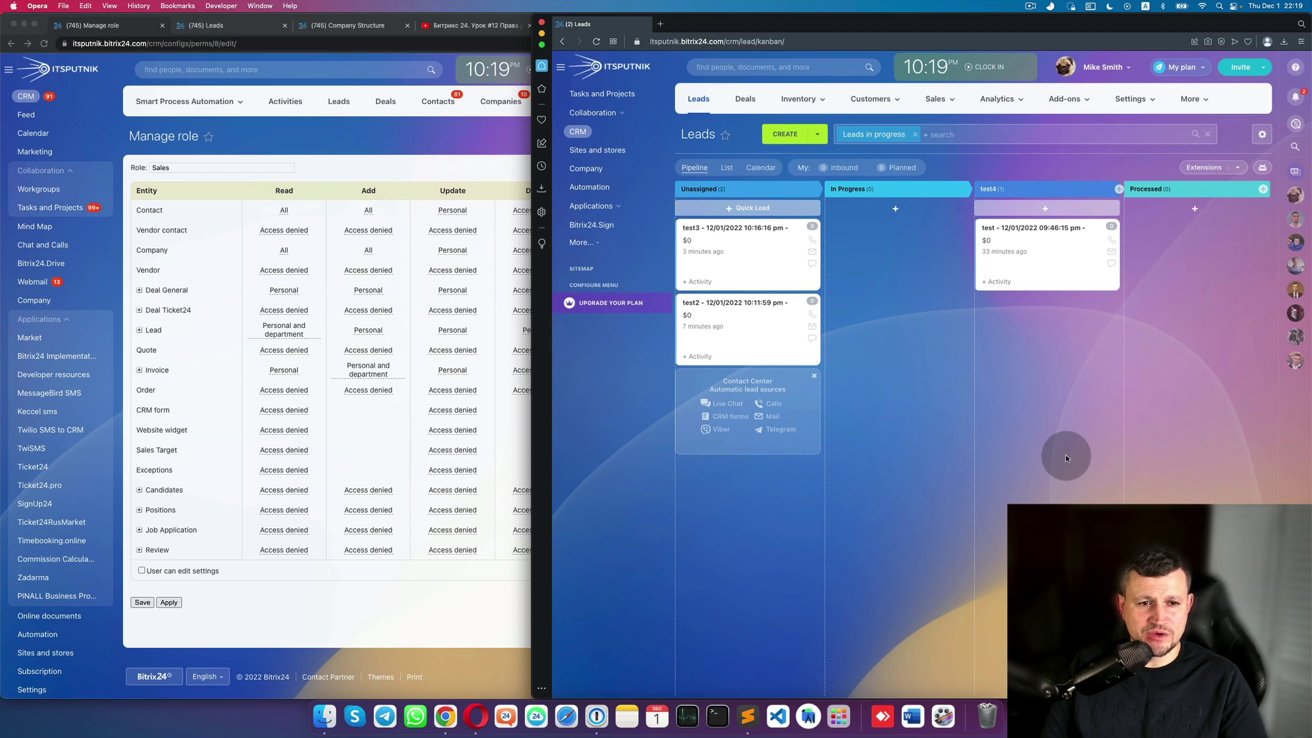
- Return to the Sales role in Chrome, set the Lead entity's Add permission to Access denied, and apply the change
left_click(372, 330)
left_click(373, 330)
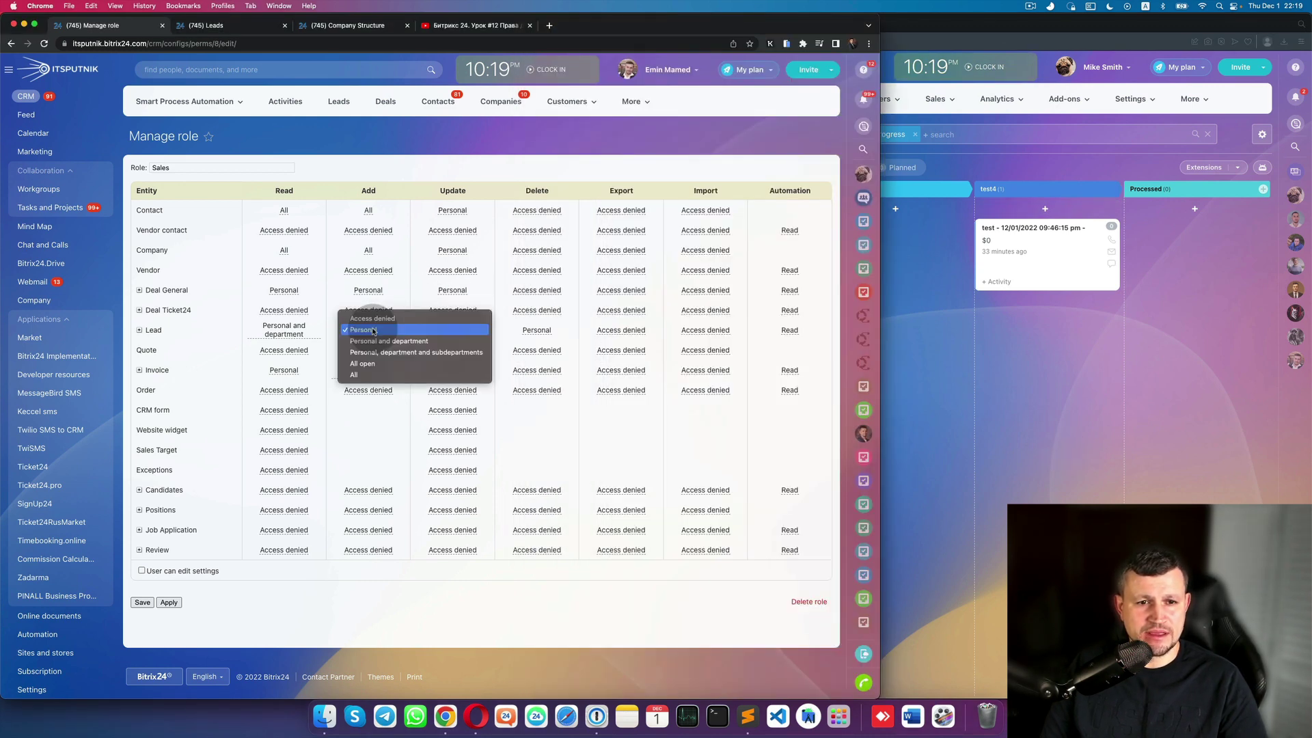
left_click(373, 309)
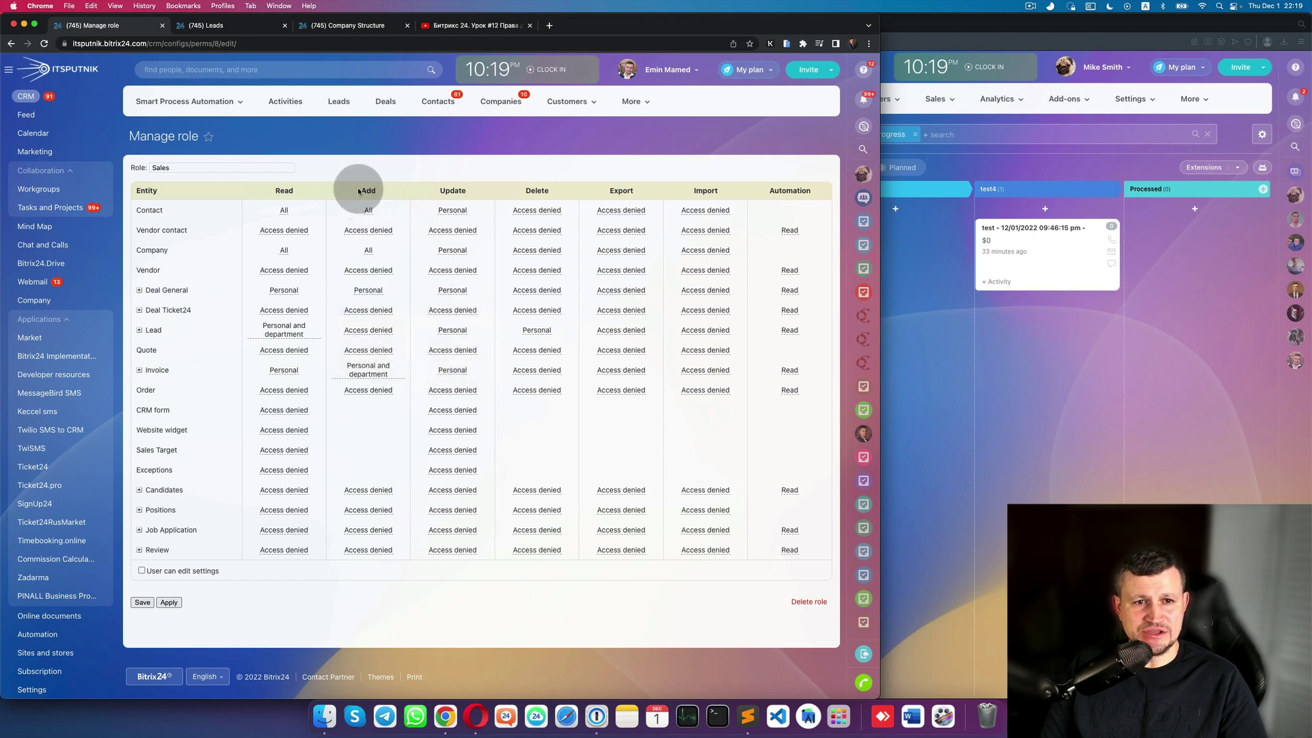
left_click(178, 603)
- Reload the Leads page in Opera and try to create a lead
left_click(1002, 524)
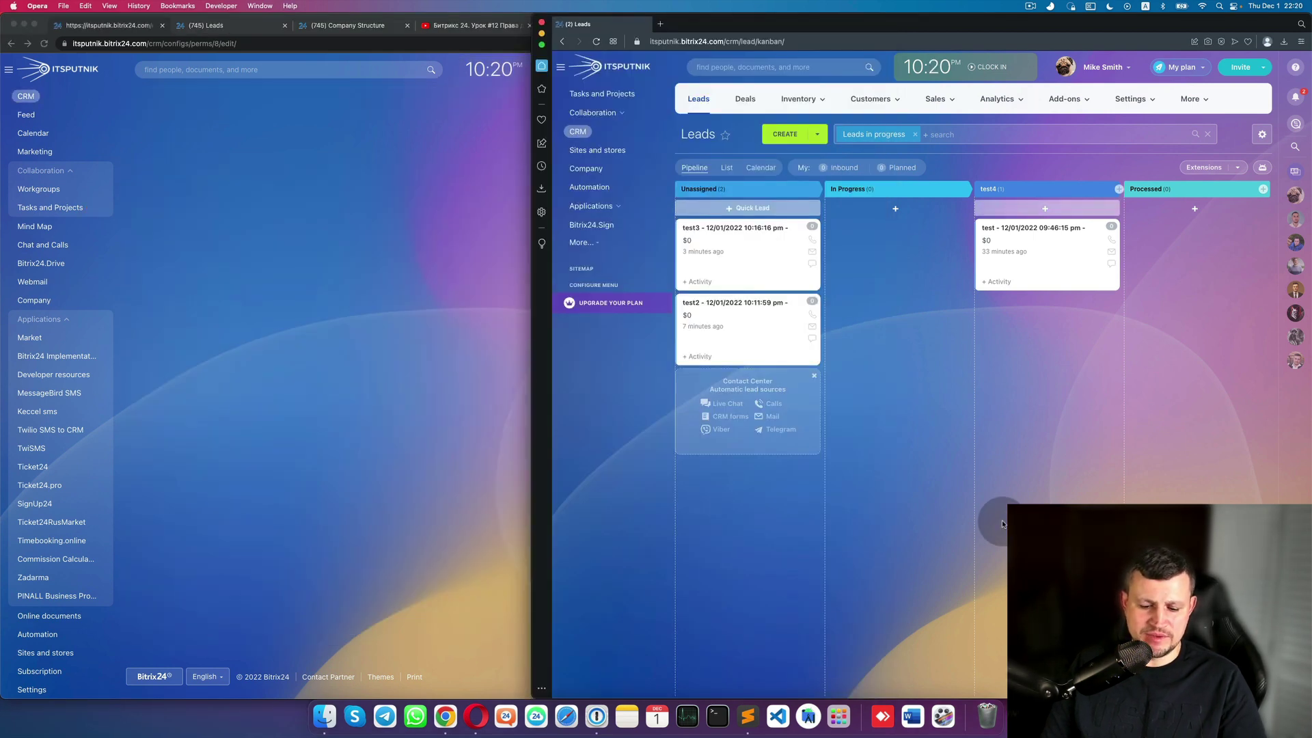
key("super+r")
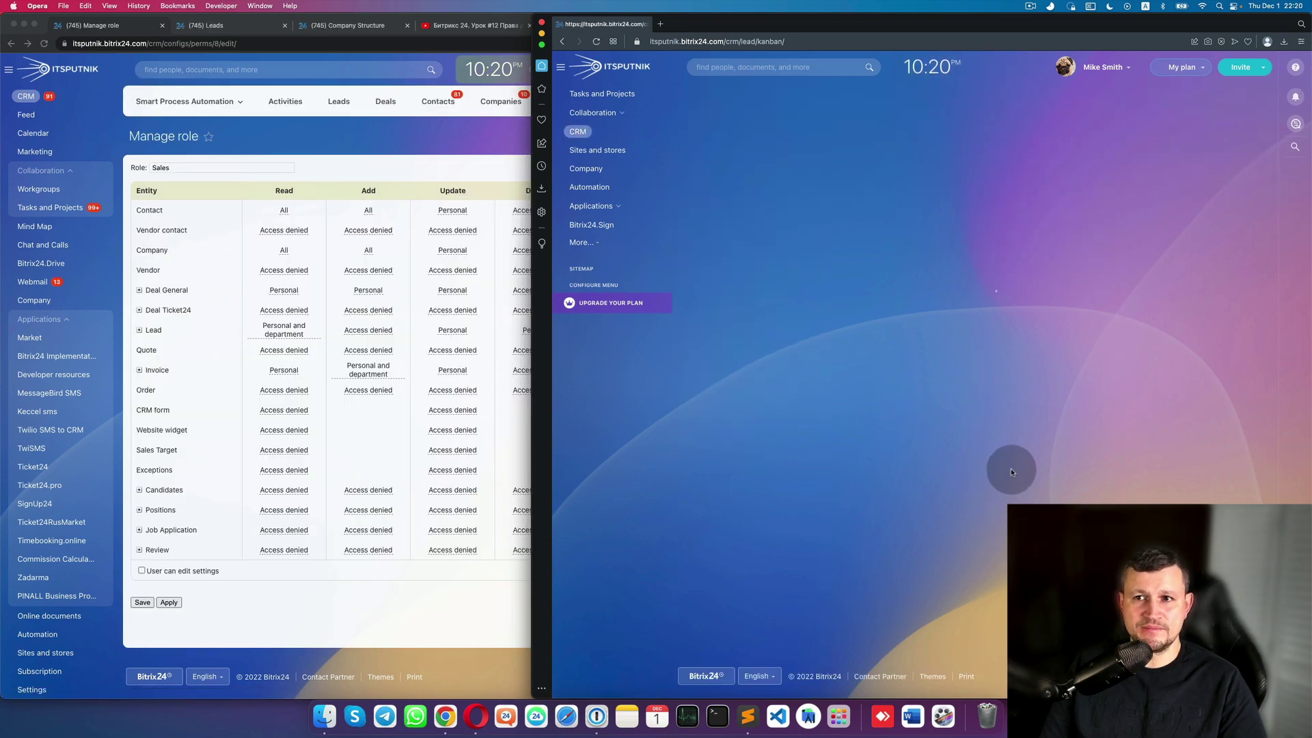
left_click(787, 135)
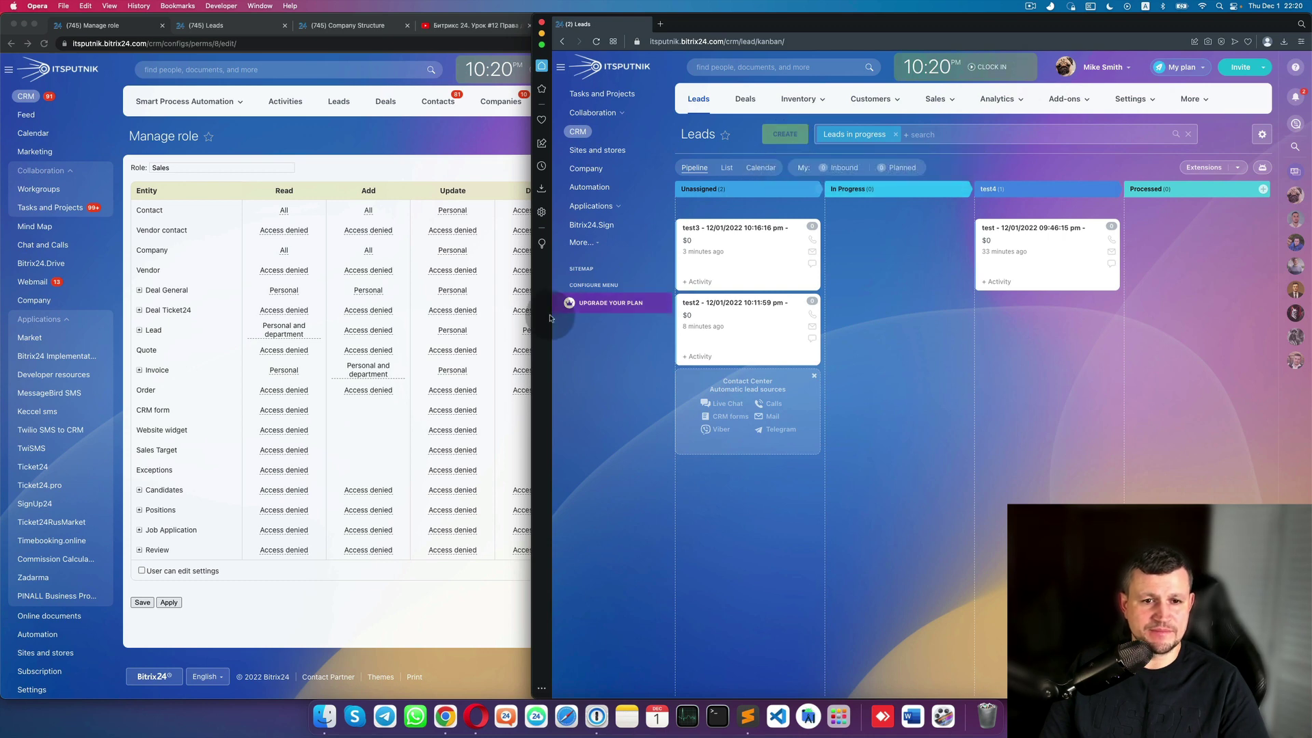
- Back in Chrome, expand the Lead entity's stages and set the Read permission for Unassigned and In Progress to Access denied
left_click(162, 336)
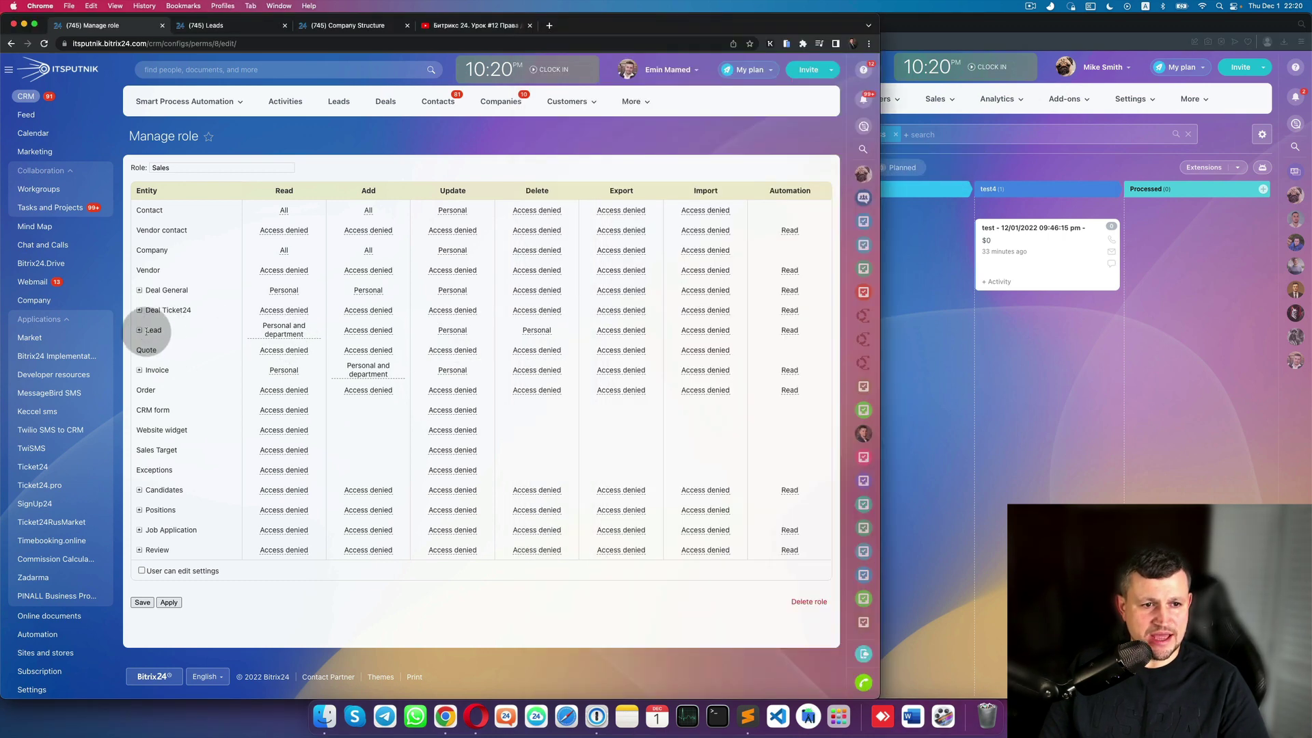
left_click(139, 331)
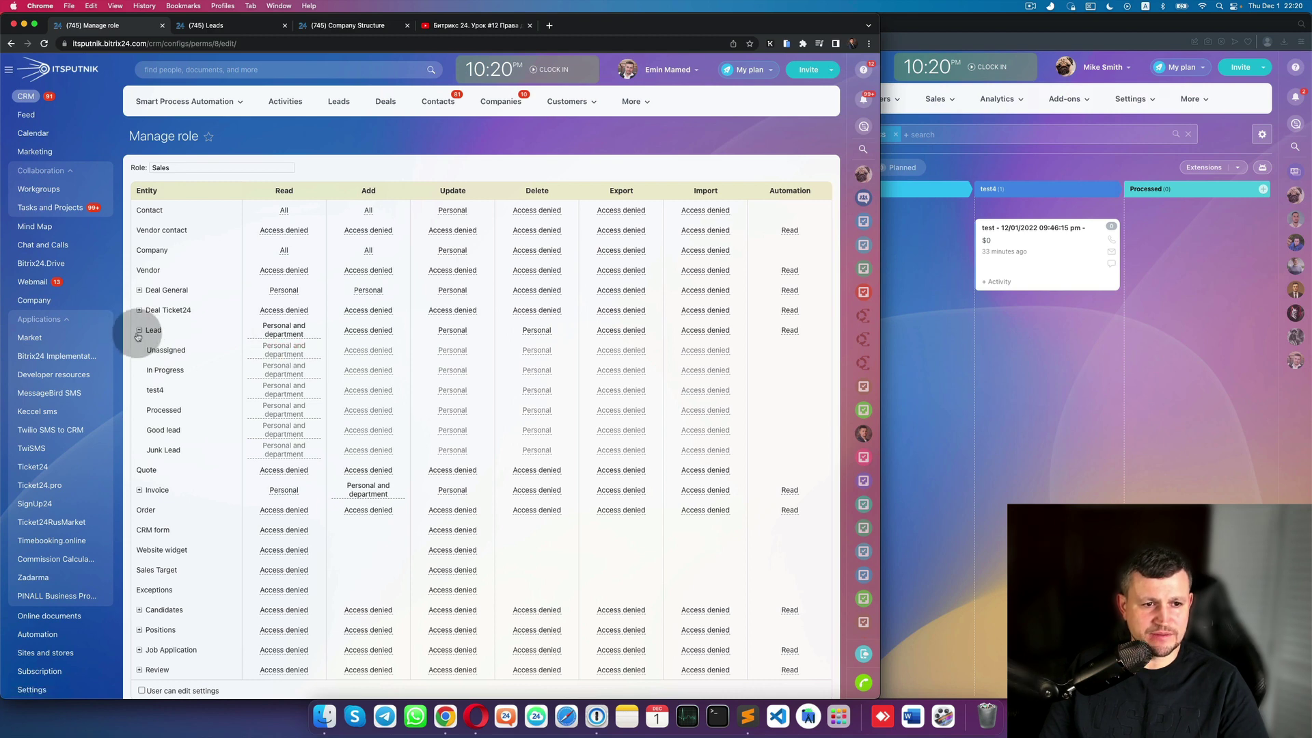
left_click(140, 331)
left_click(283, 330)
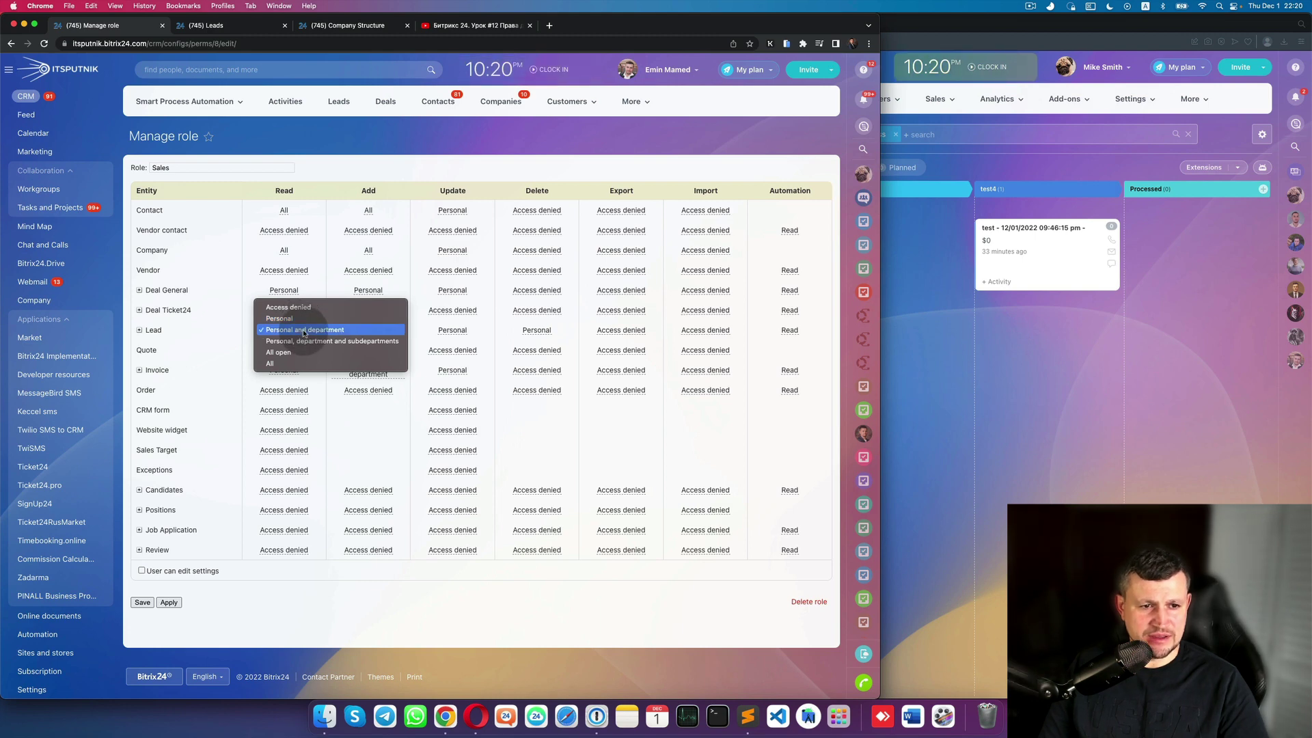
left_click(304, 331)
left_click(140, 330)
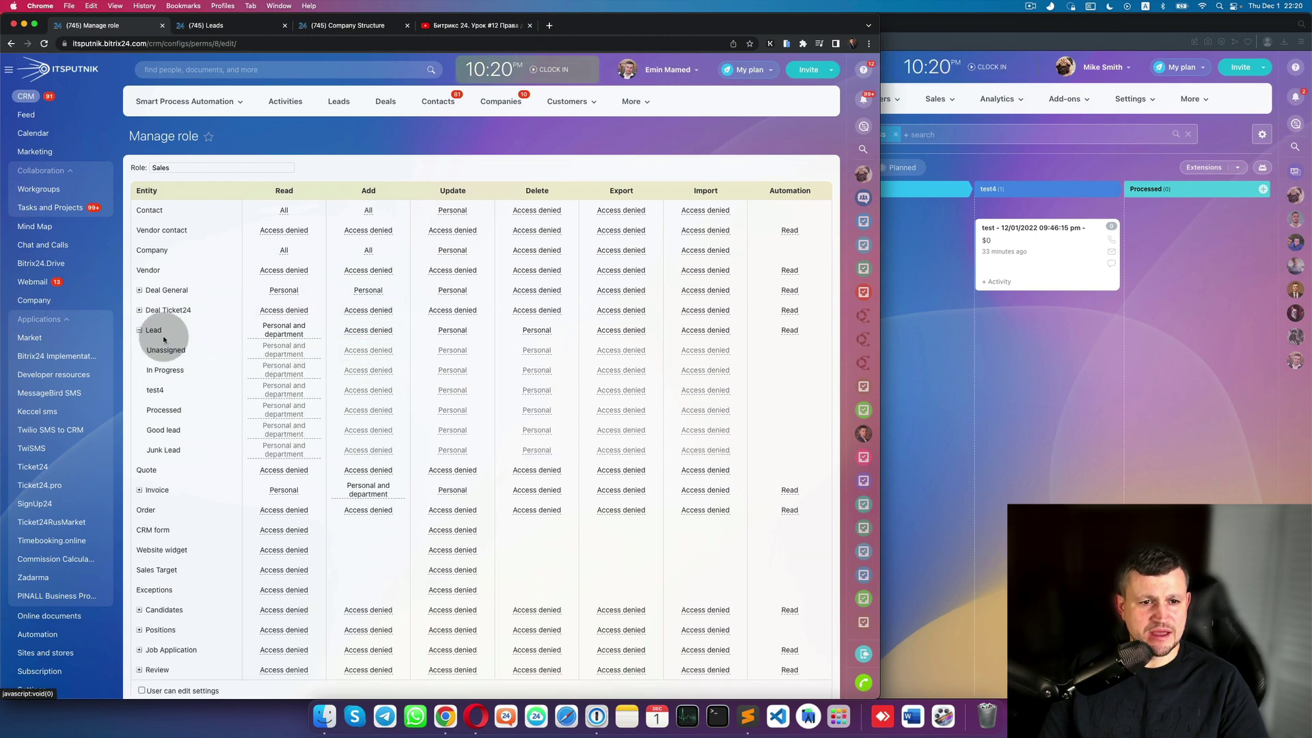
left_click(292, 353)
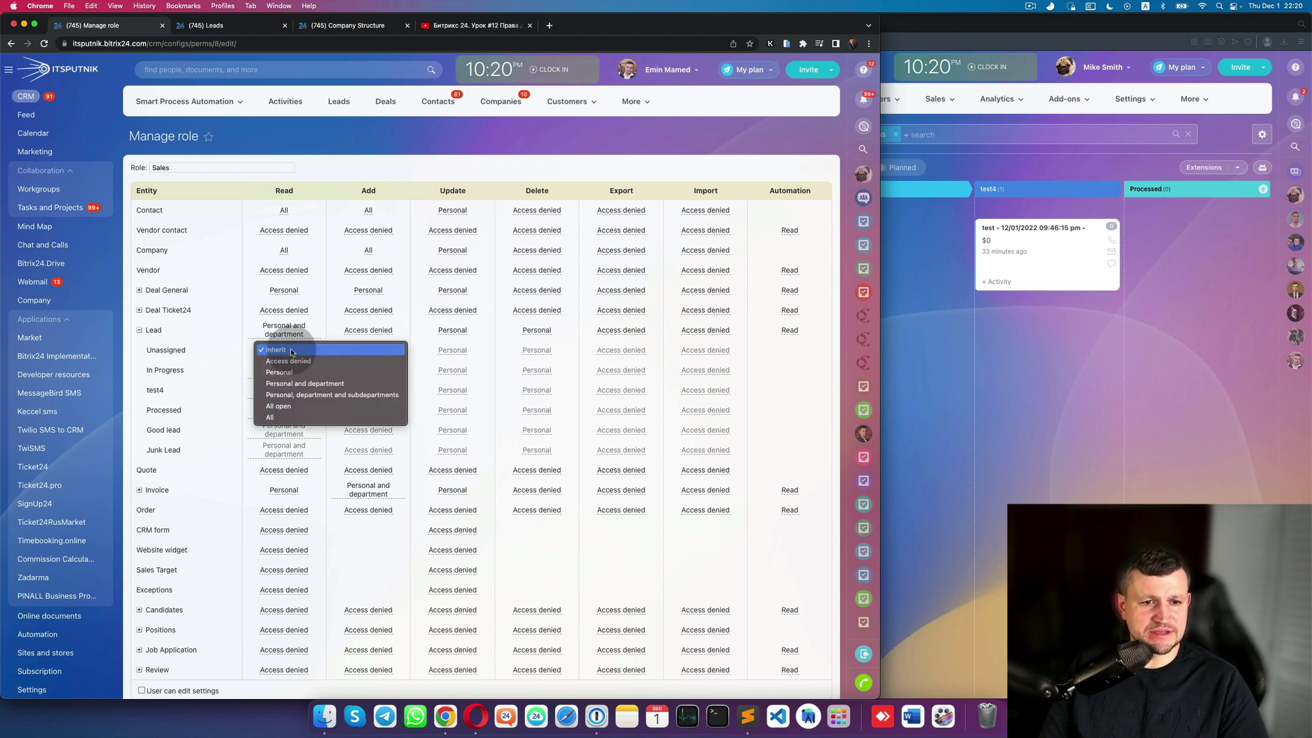
left_click(295, 361)
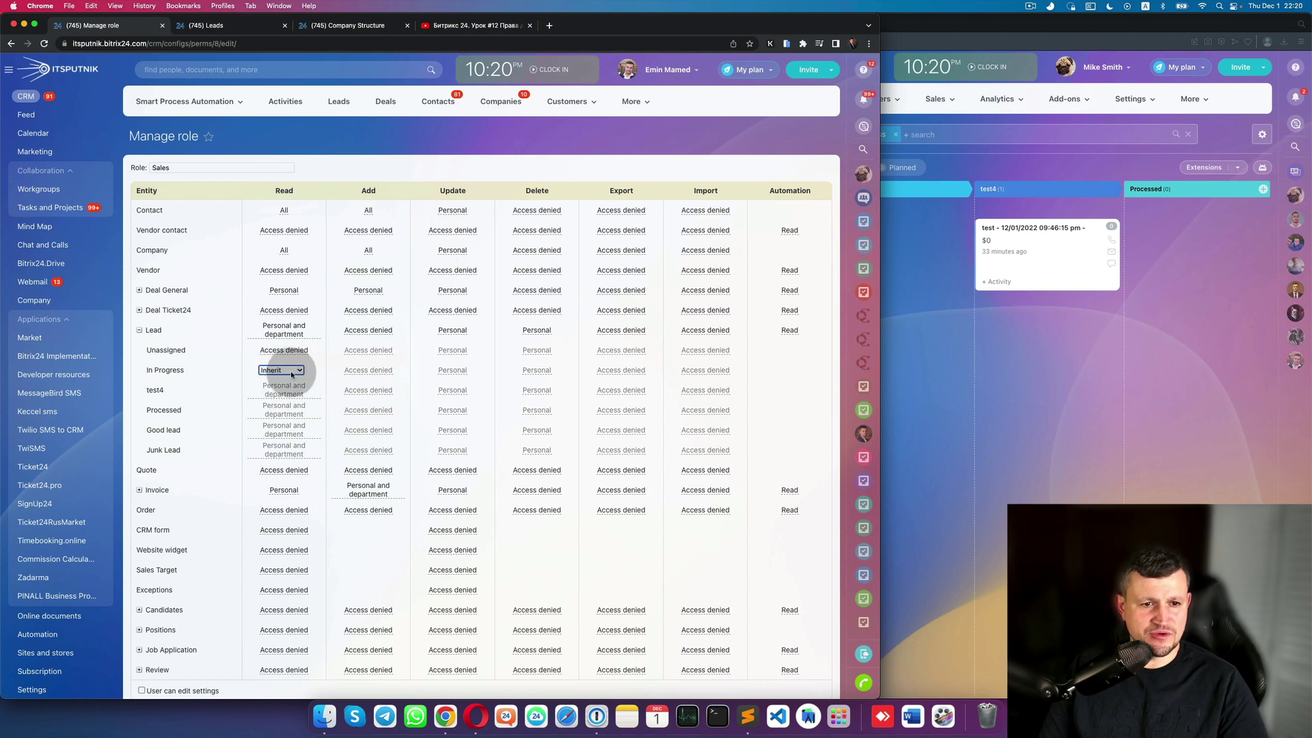
left_click(292, 373)
left_click(298, 382)
scroll(243, 577, "down", 3)
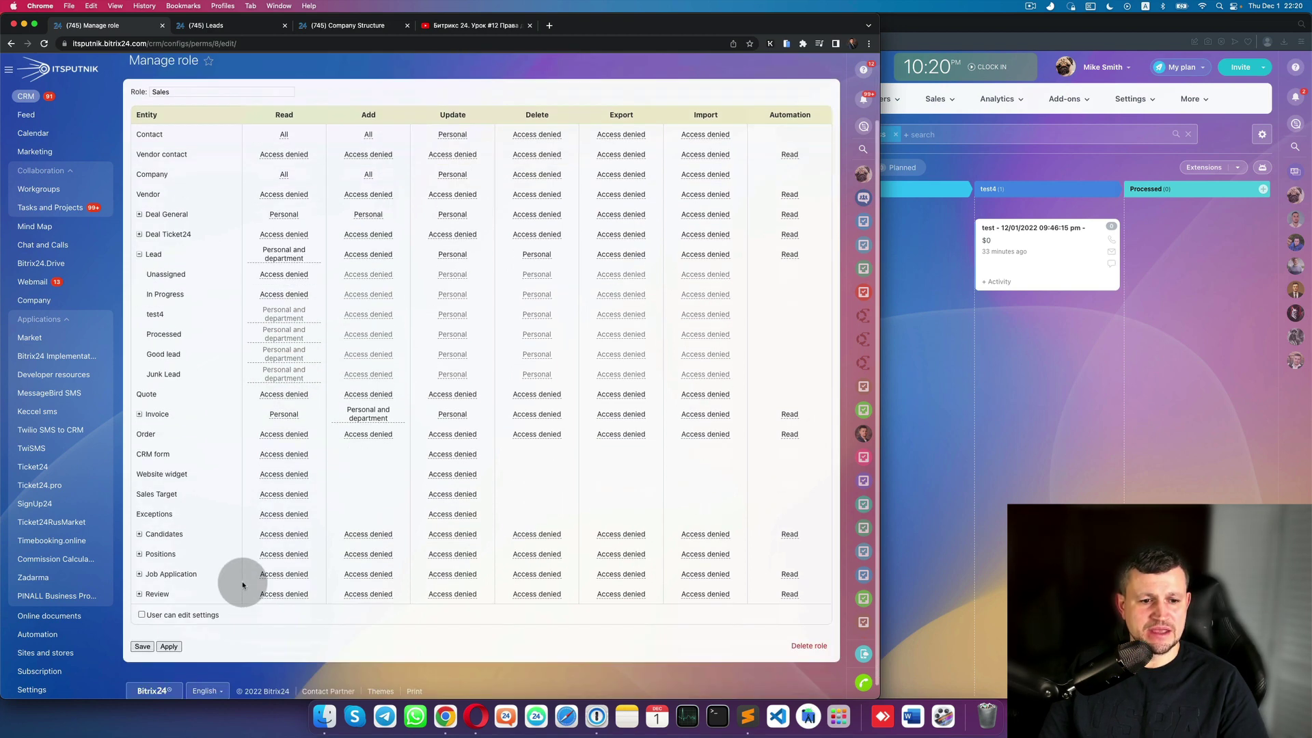
- Switch to Opera and try to move the test2 lead from Unassigned to In Progress
left_click(1004, 523)
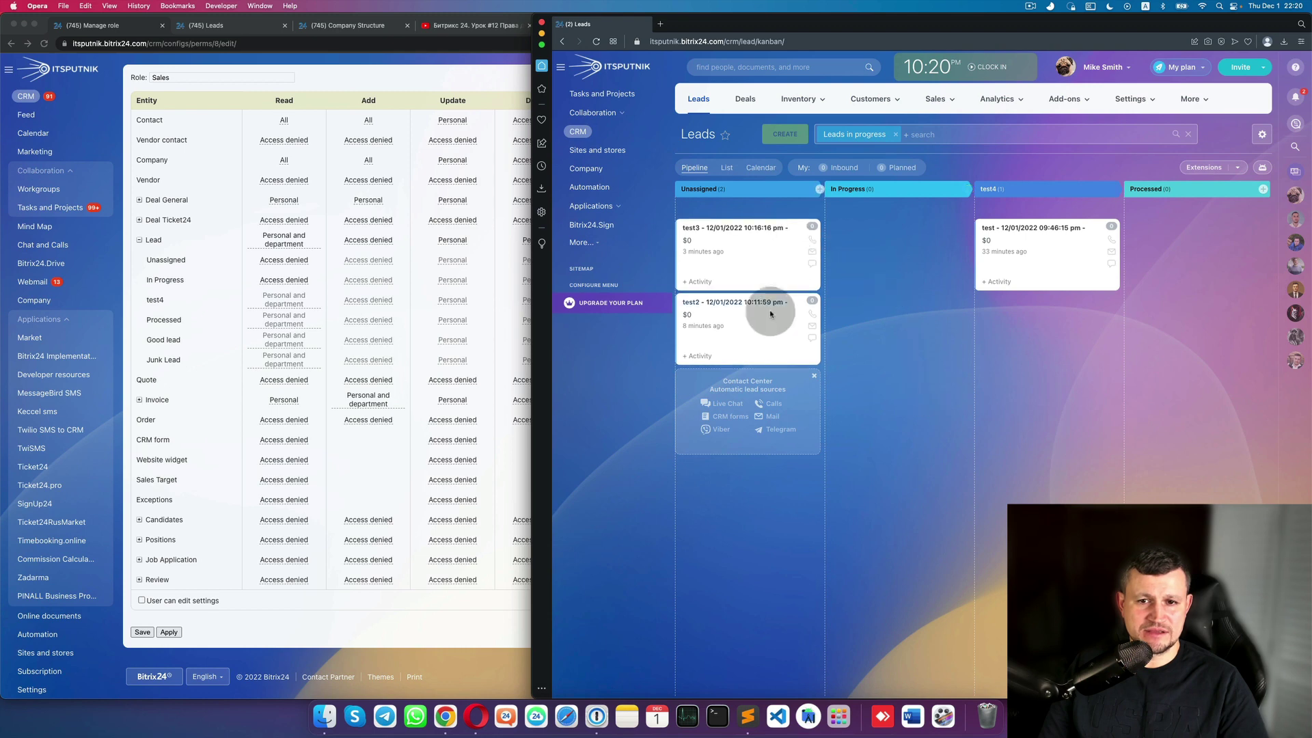
left_click_drag(770, 313, 862, 311)
left_click(926, 402)
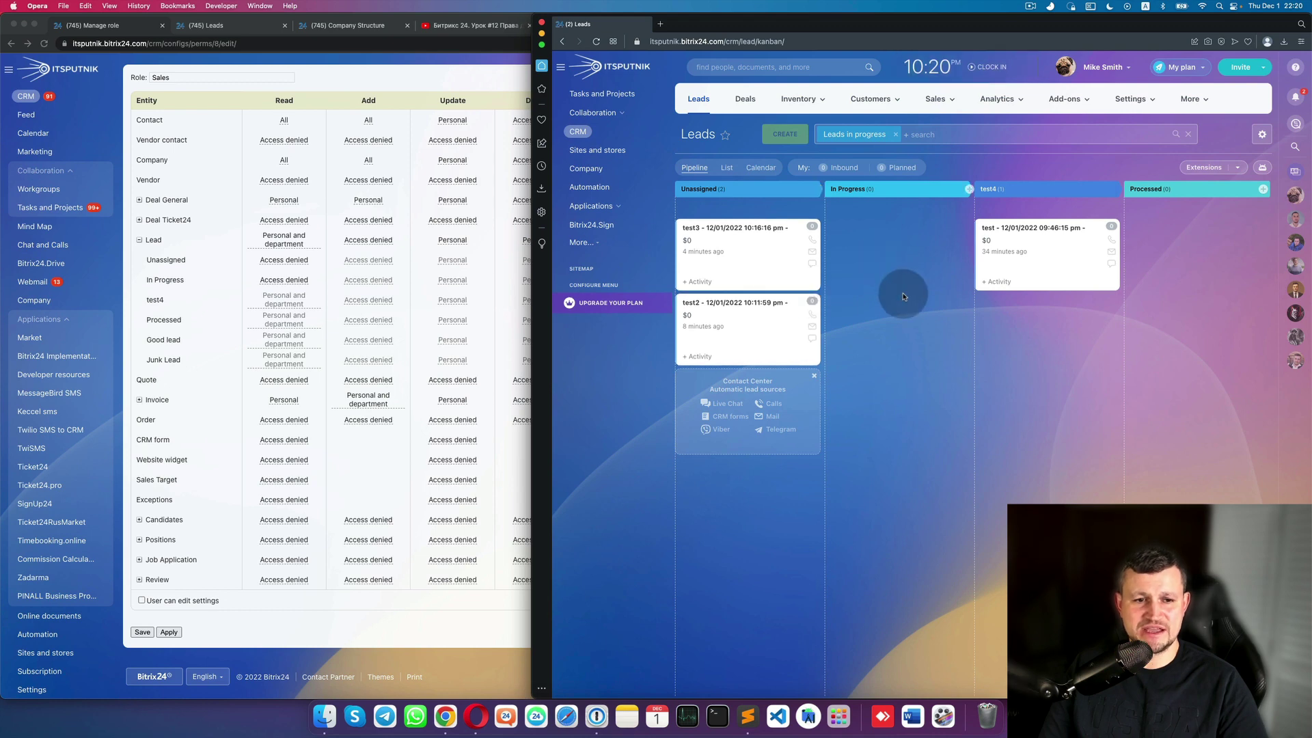
- Apply the Sales role's stage permissions in Chrome and reload the Leads page in Opera
left_click(166, 631)
left_click(171, 633)
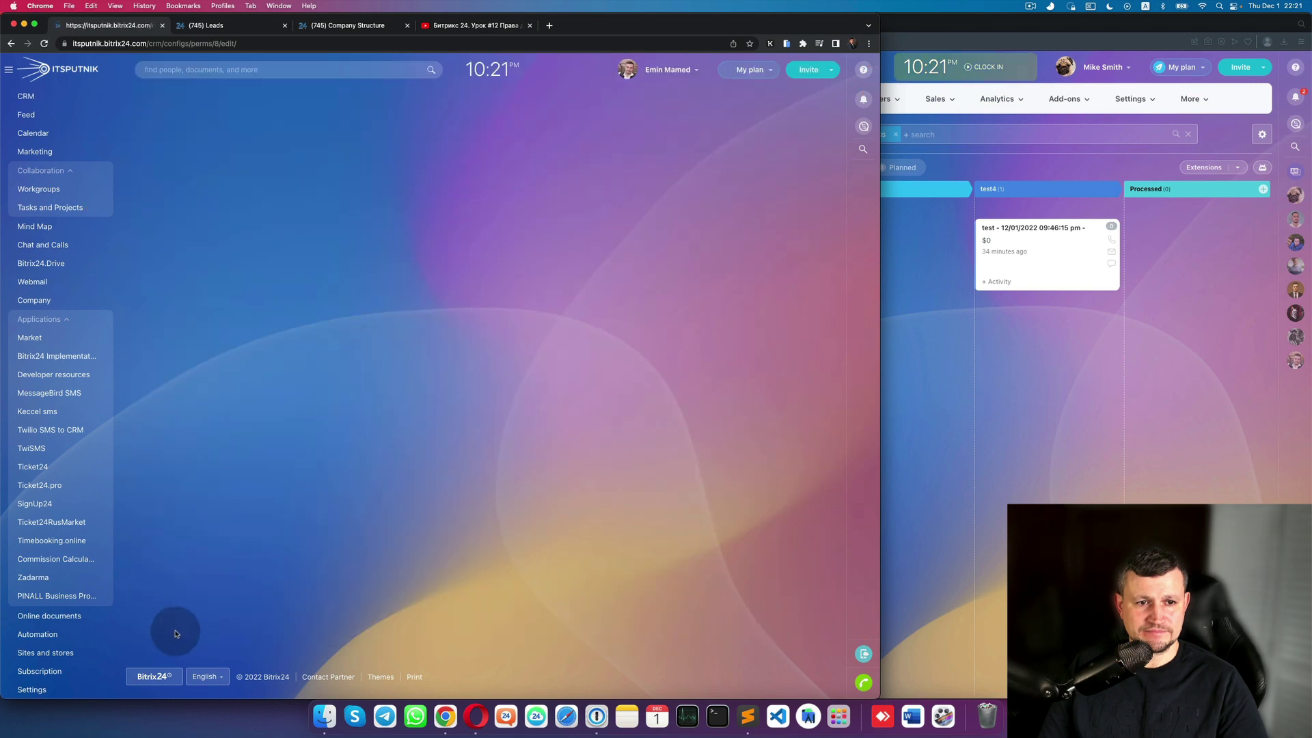
left_click(1010, 490)
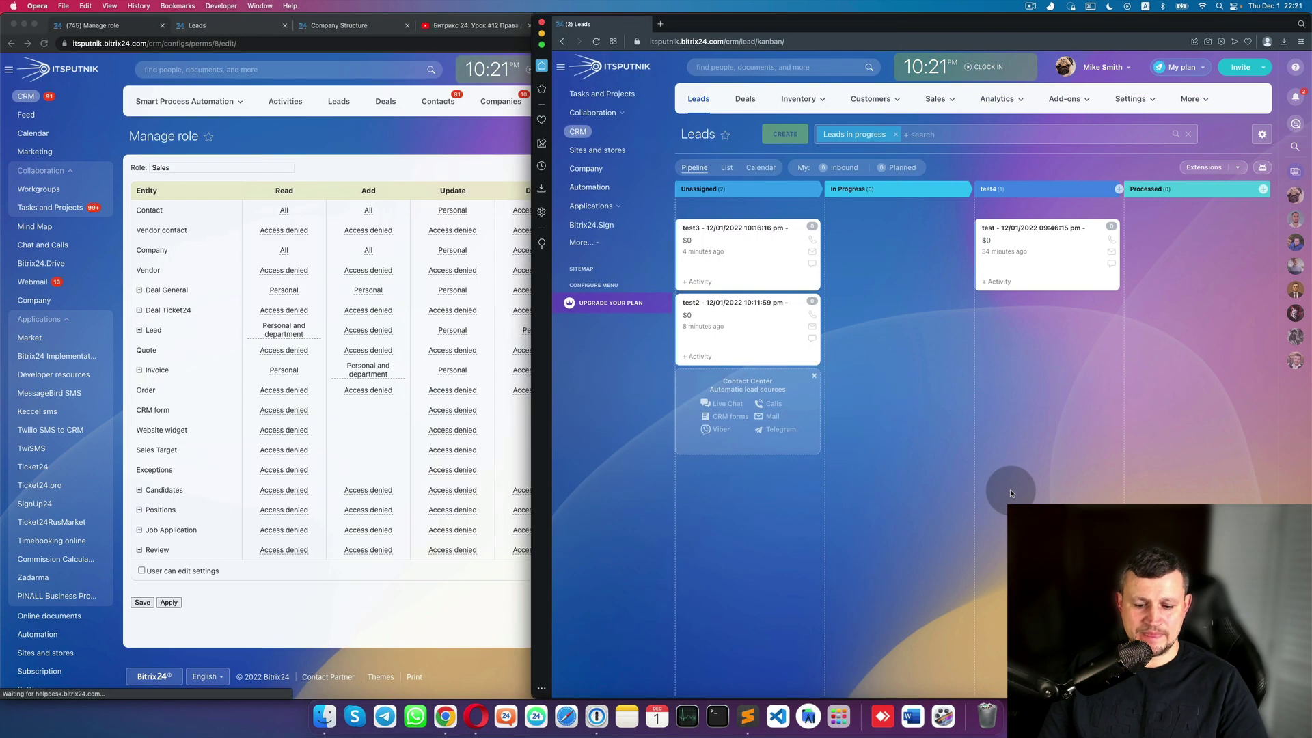
key("super+r")
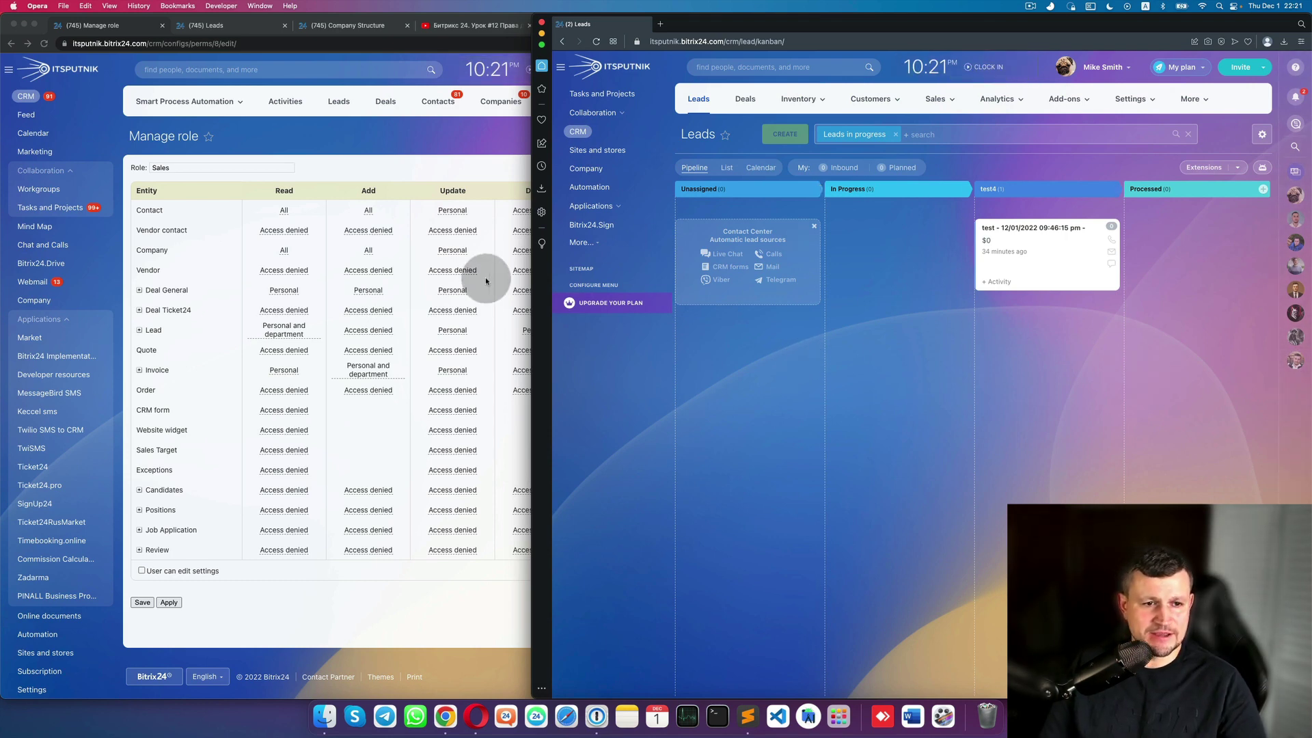
- In Chrome, set the Lead entity's Read permission in the Sales role to Personal and apply the change
left_click(293, 329)
left_click(292, 331)
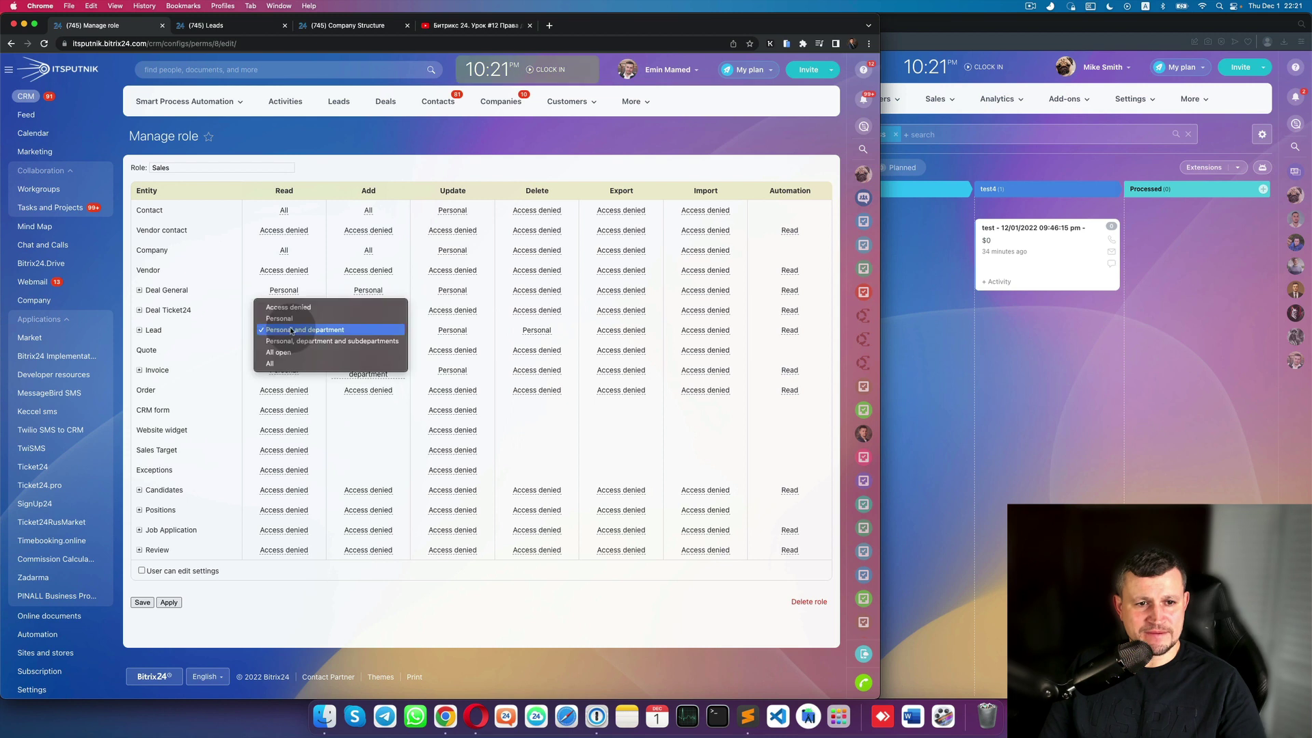
left_click(309, 318)
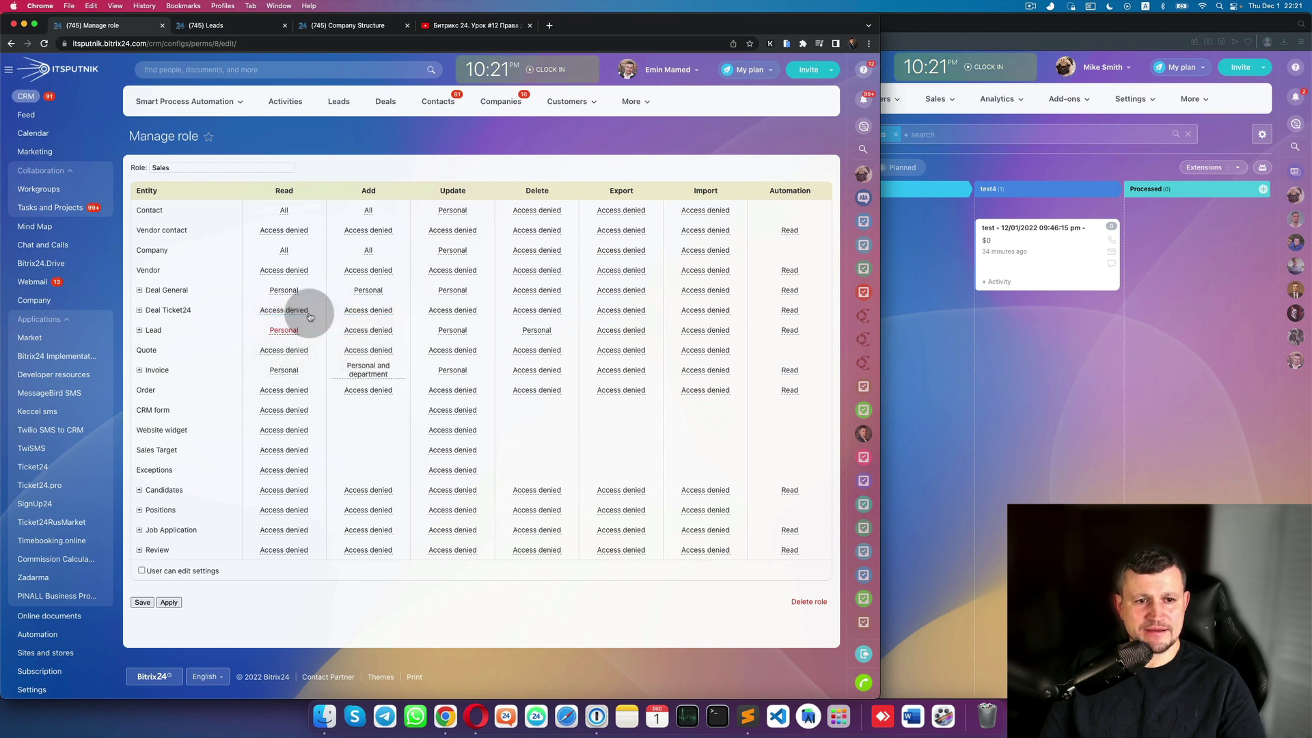
left_click(167, 604)
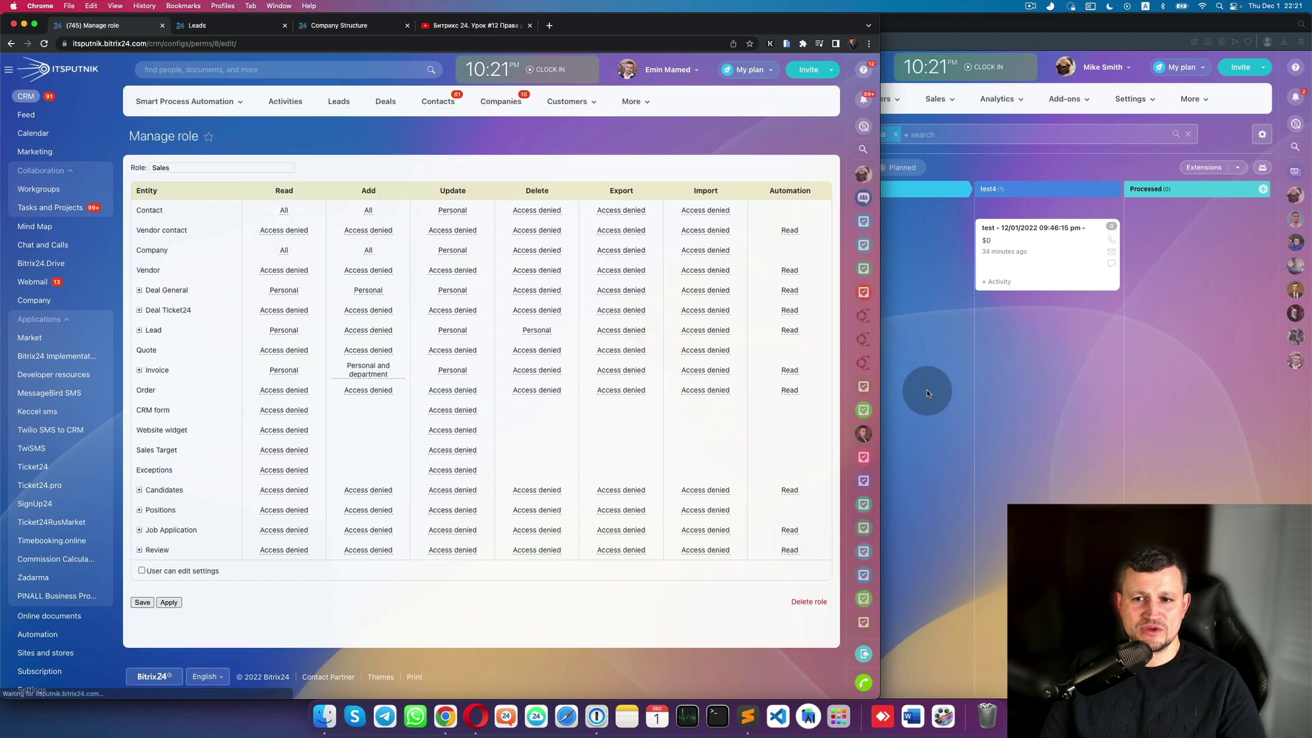
- Expand the Lead stages in the role, then try opening the test lead from the test4 stage in Opera and close it
left_click(620, 334)
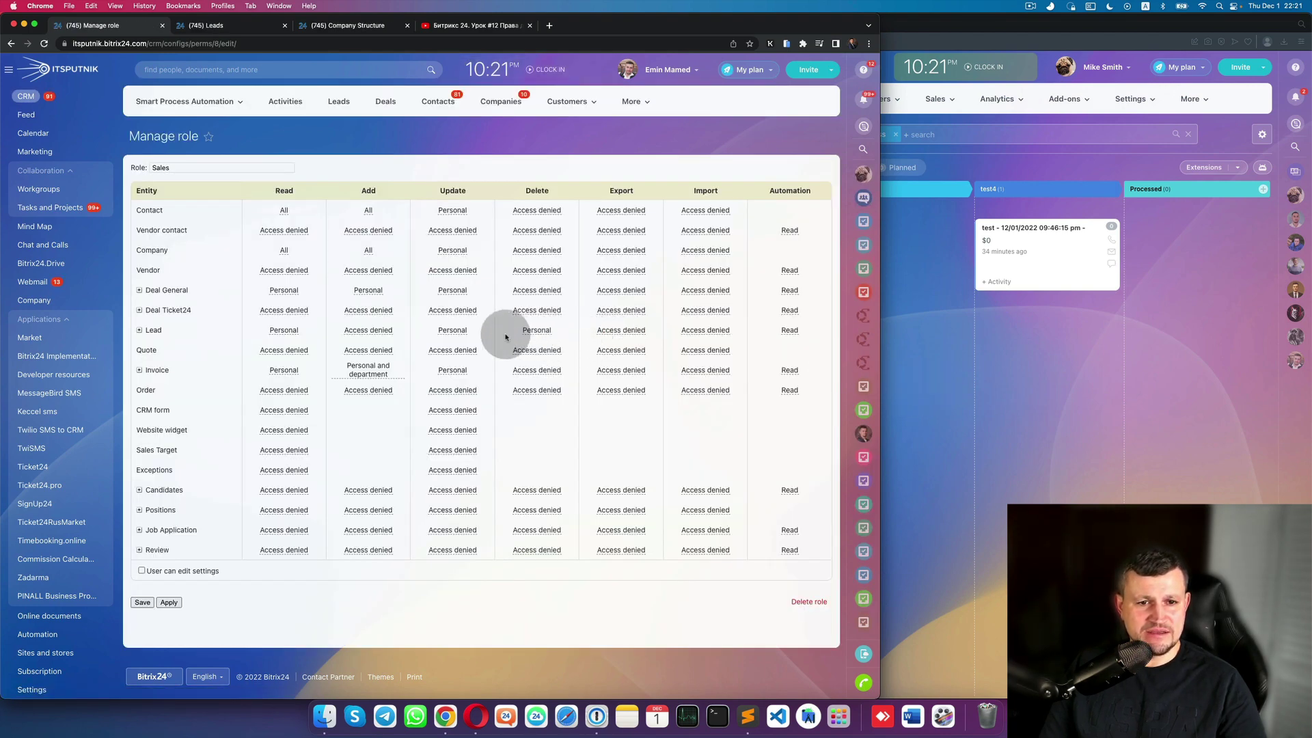
left_click(139, 330)
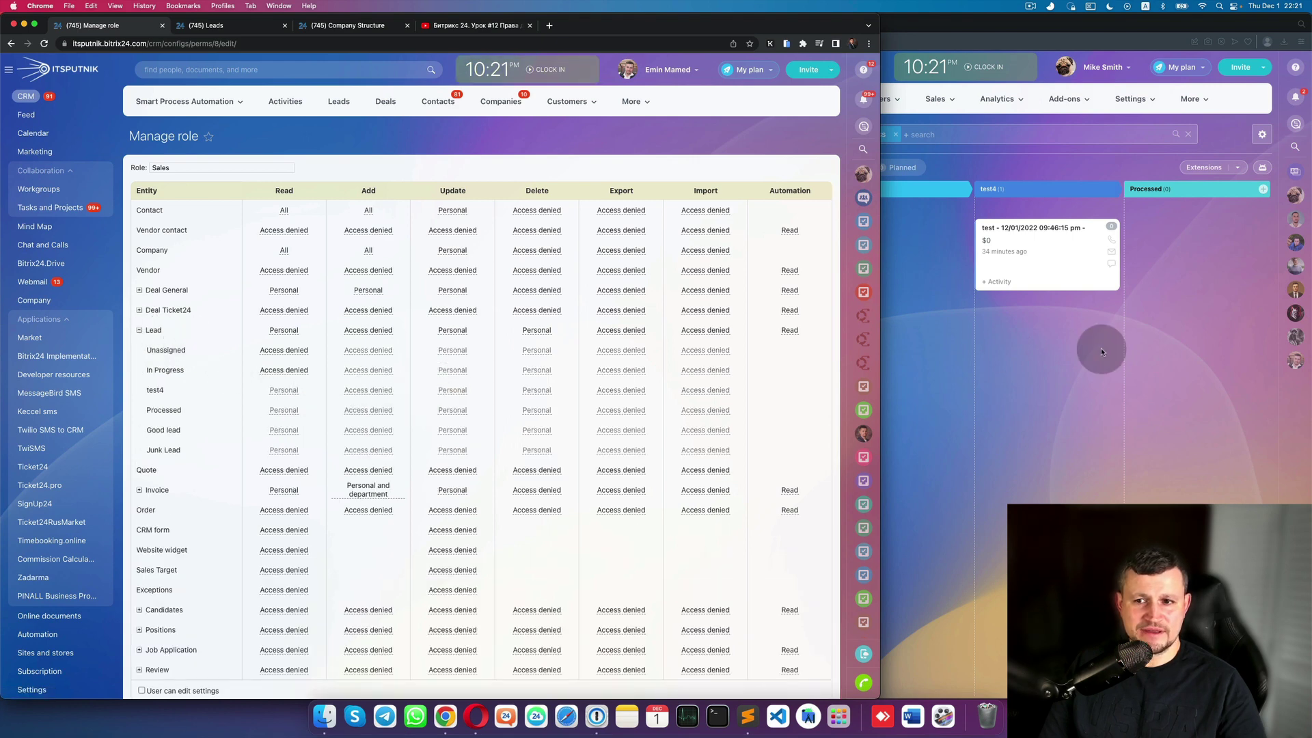
left_click(1047, 371)
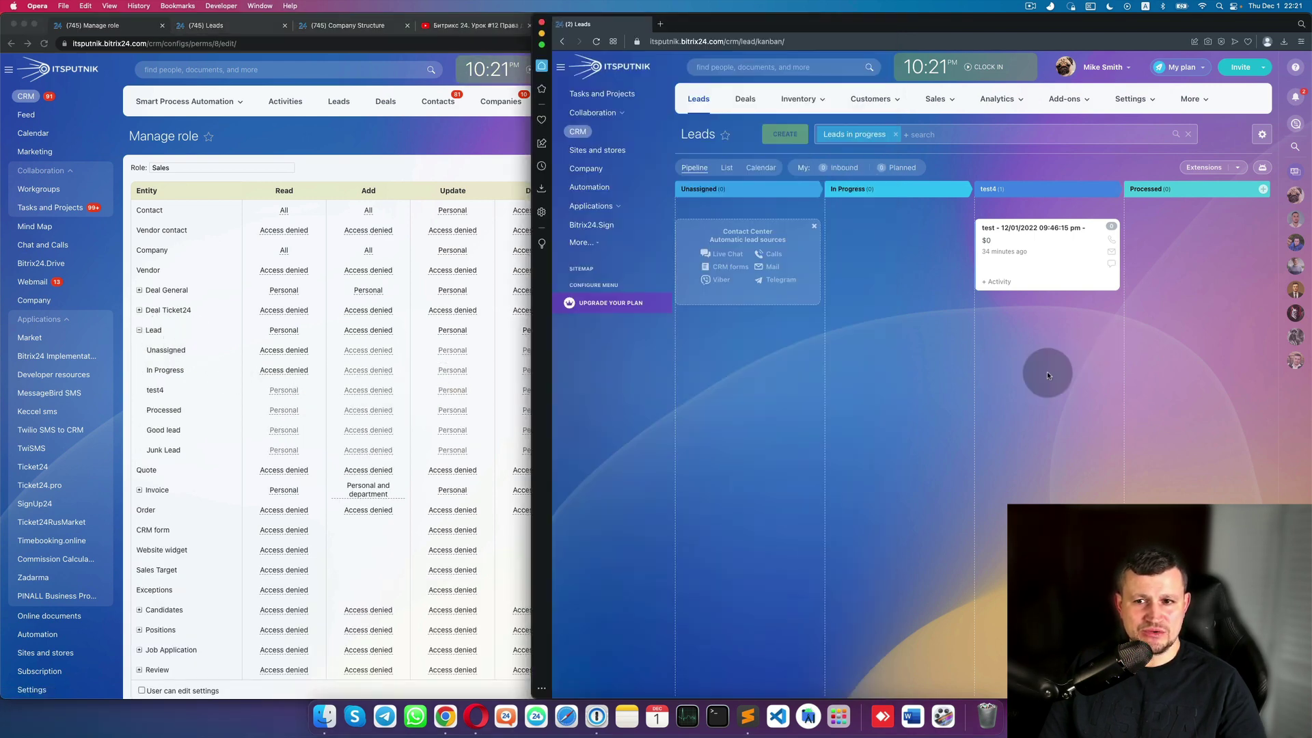
left_click(1040, 231)
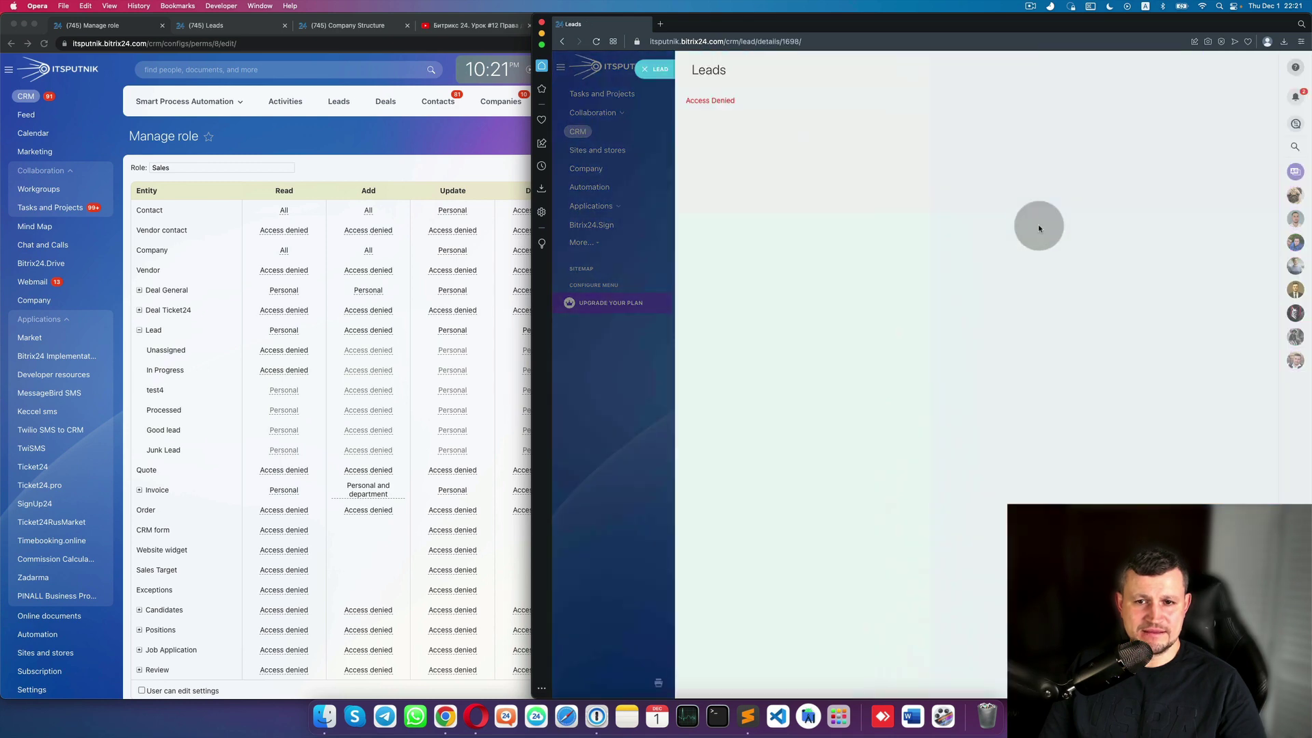
left_click(655, 69)
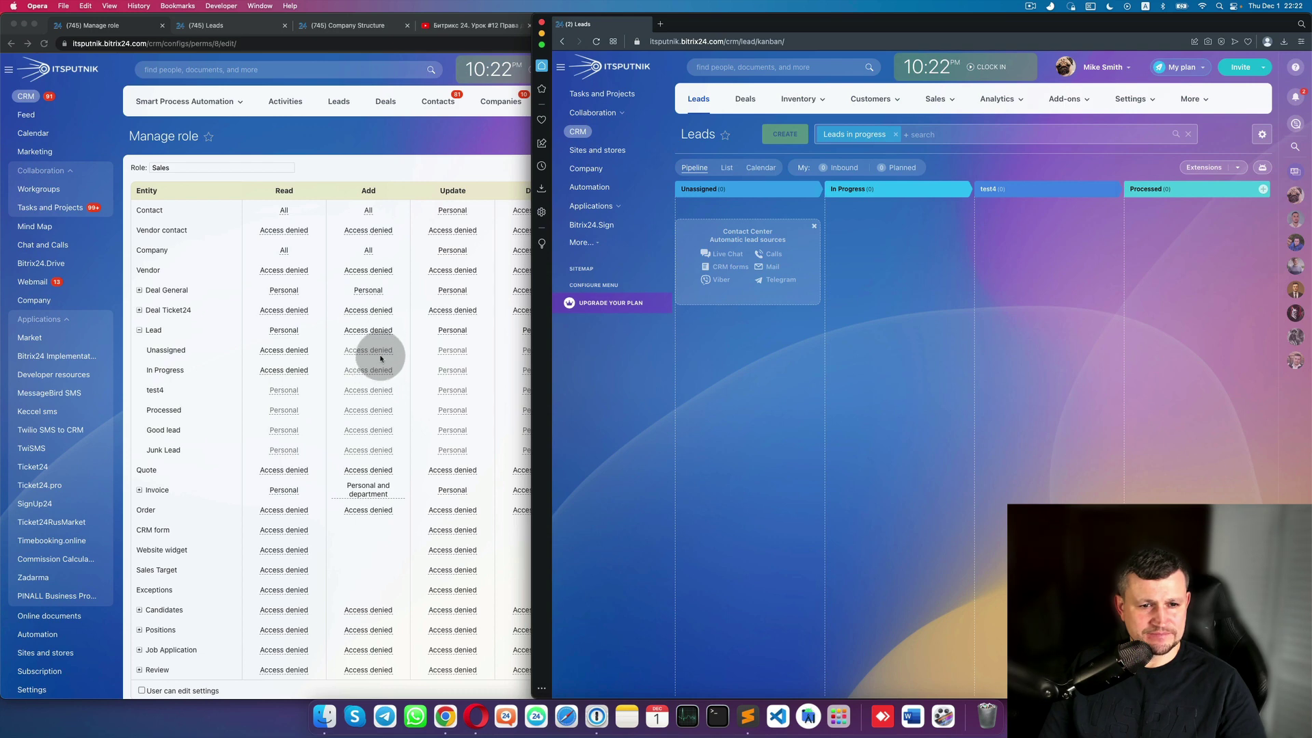
- In the Sales role in Chrome, set Read to Personal and department for the Unassigned lead stage and for the Lead entity itself
left_click(306, 351)
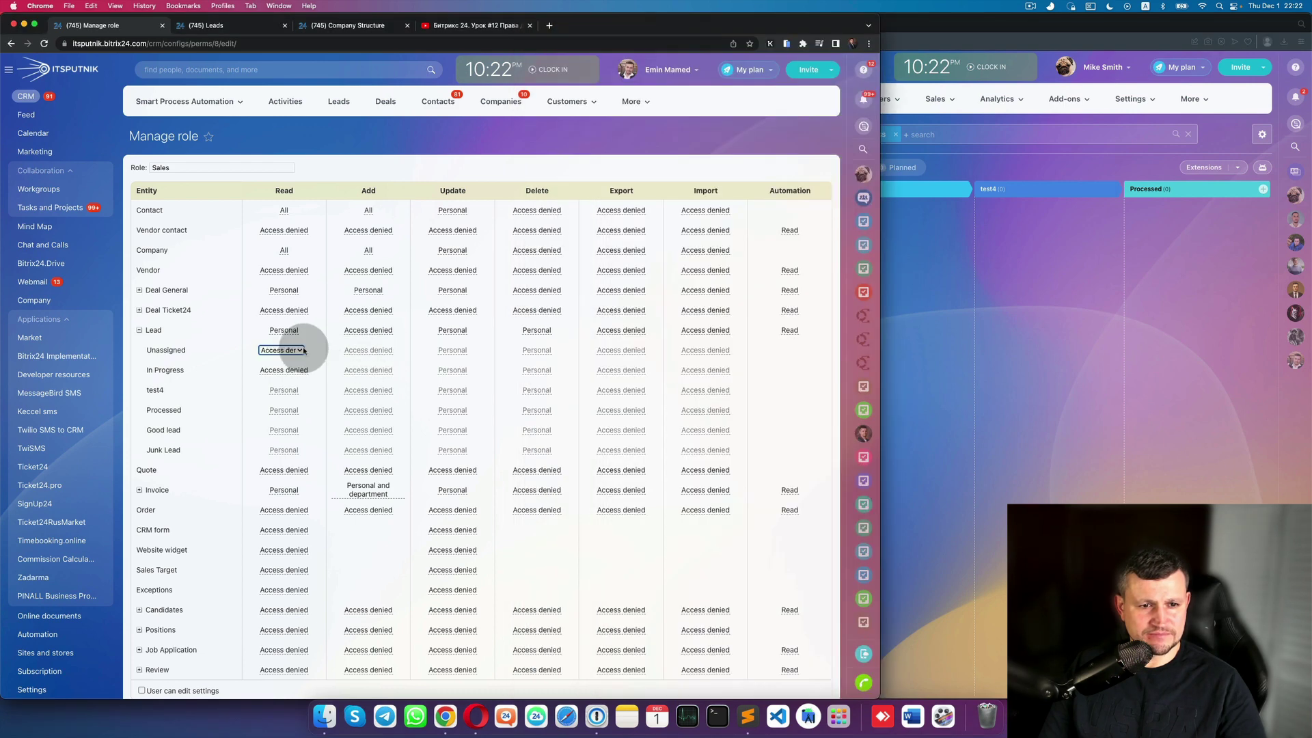
left_click(304, 350)
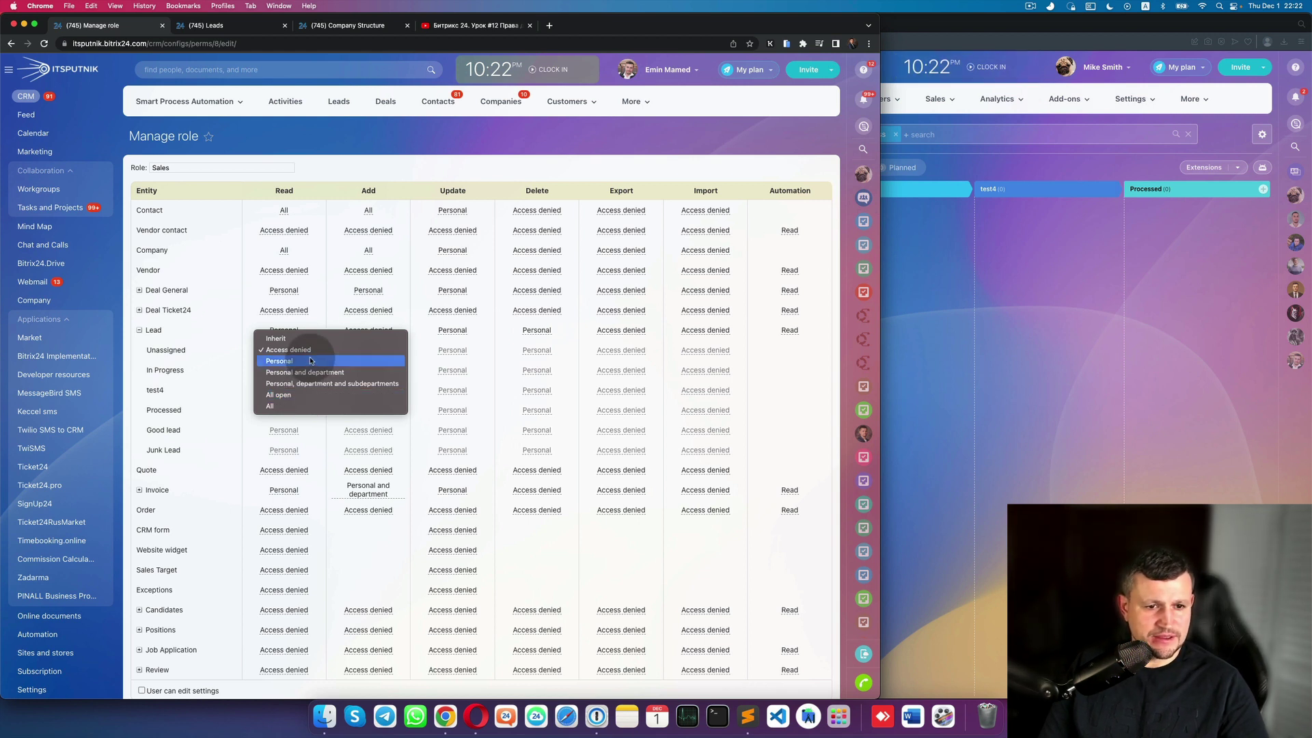
left_click(314, 371)
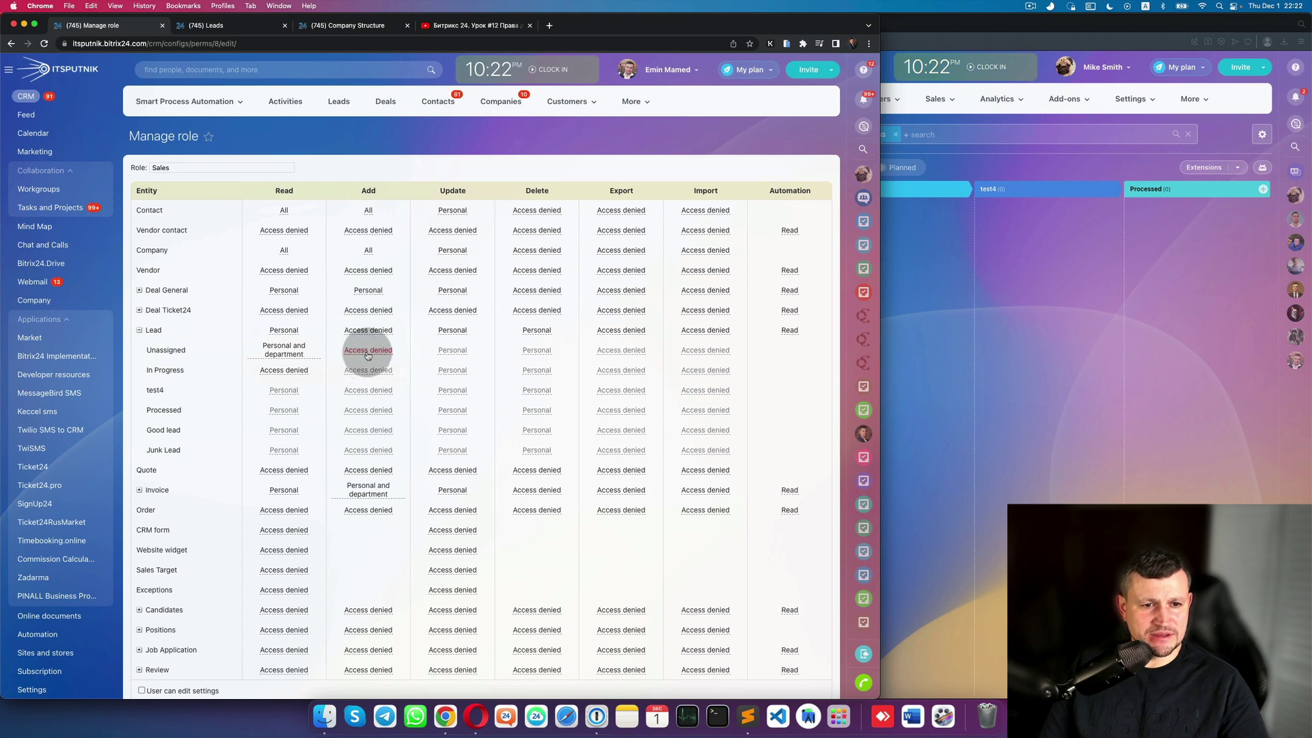
left_click(140, 331)
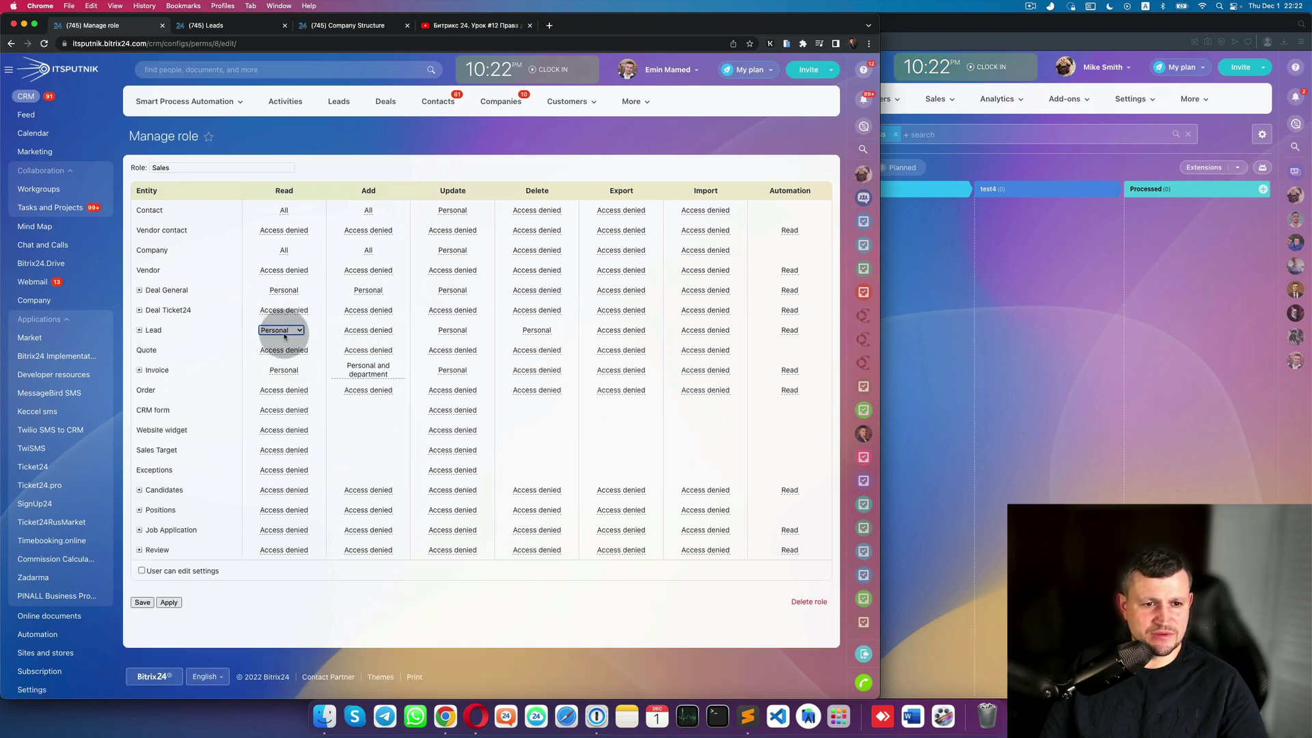
left_click(284, 331)
left_click(301, 343)
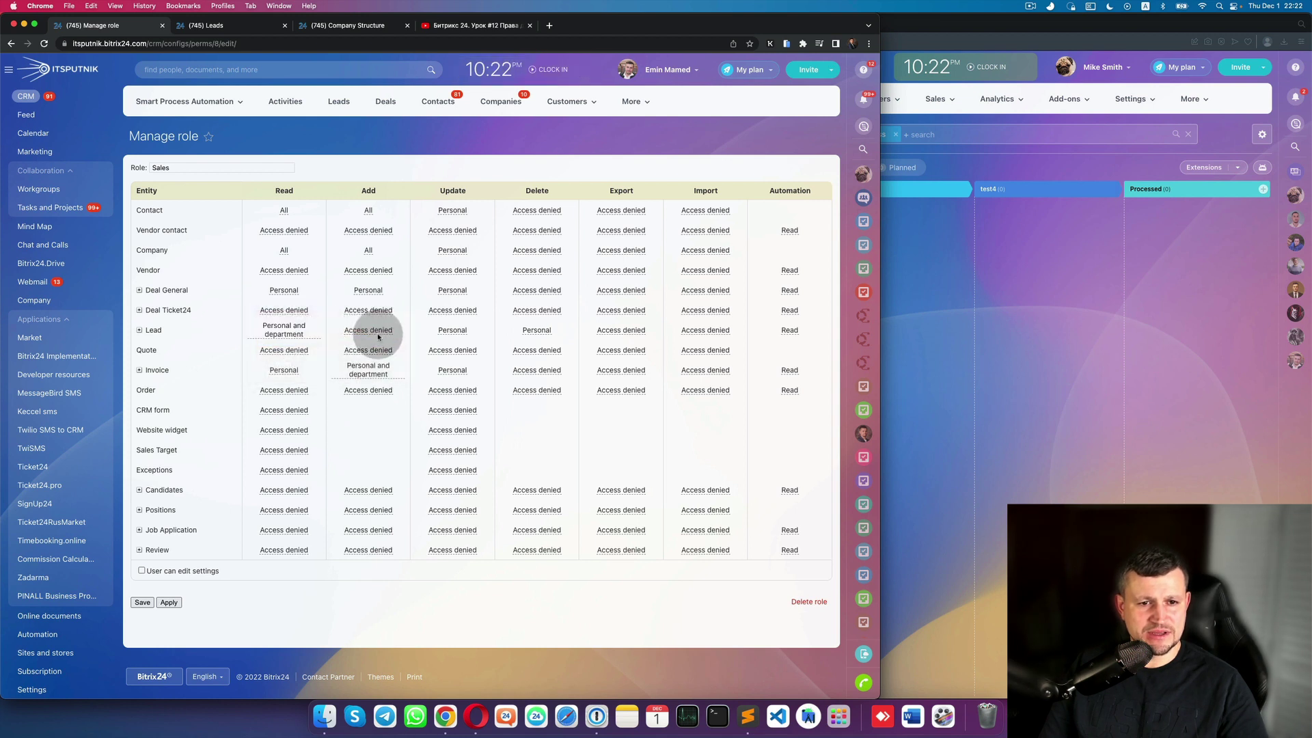
- Set the Lead entity's Add permission to Personal and department, choose its Update permission, and apply the role changes
left_click(379, 335)
left_click(387, 332)
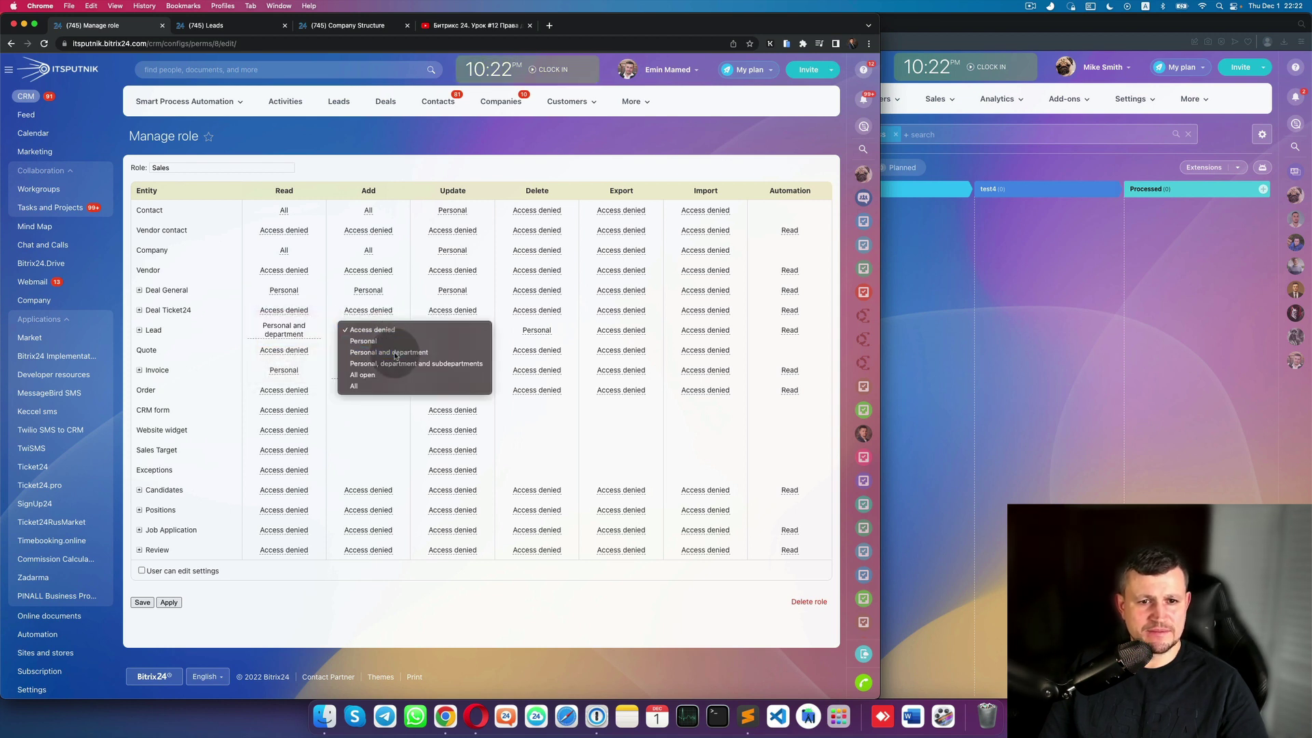
left_click(372, 342)
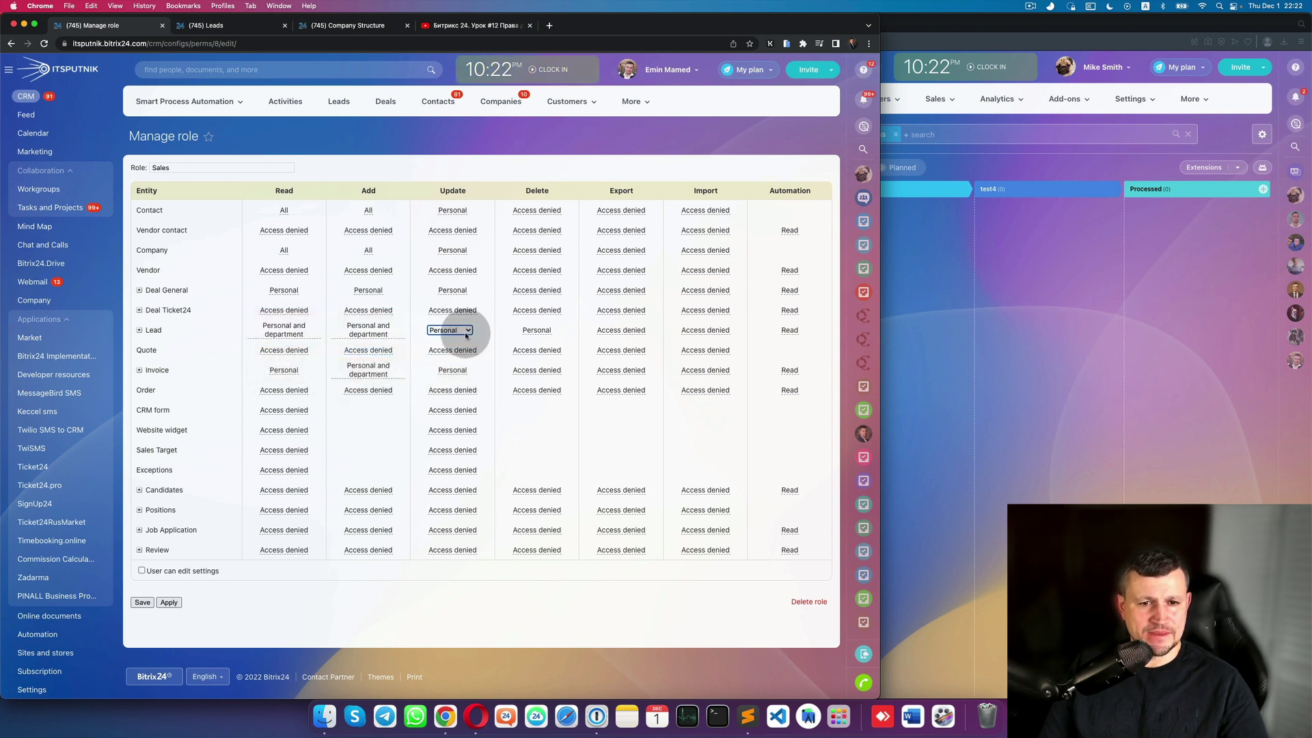
left_click(466, 334)
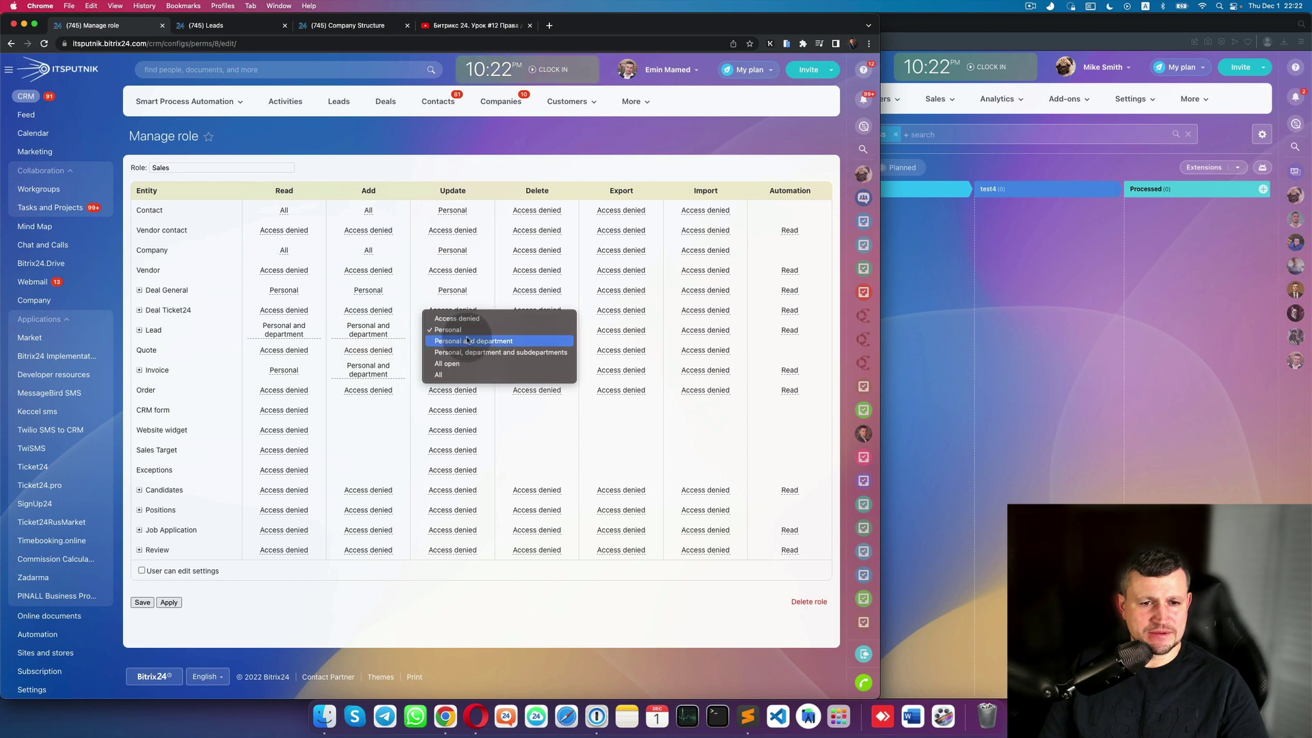
left_click(451, 329)
left_click(168, 602)
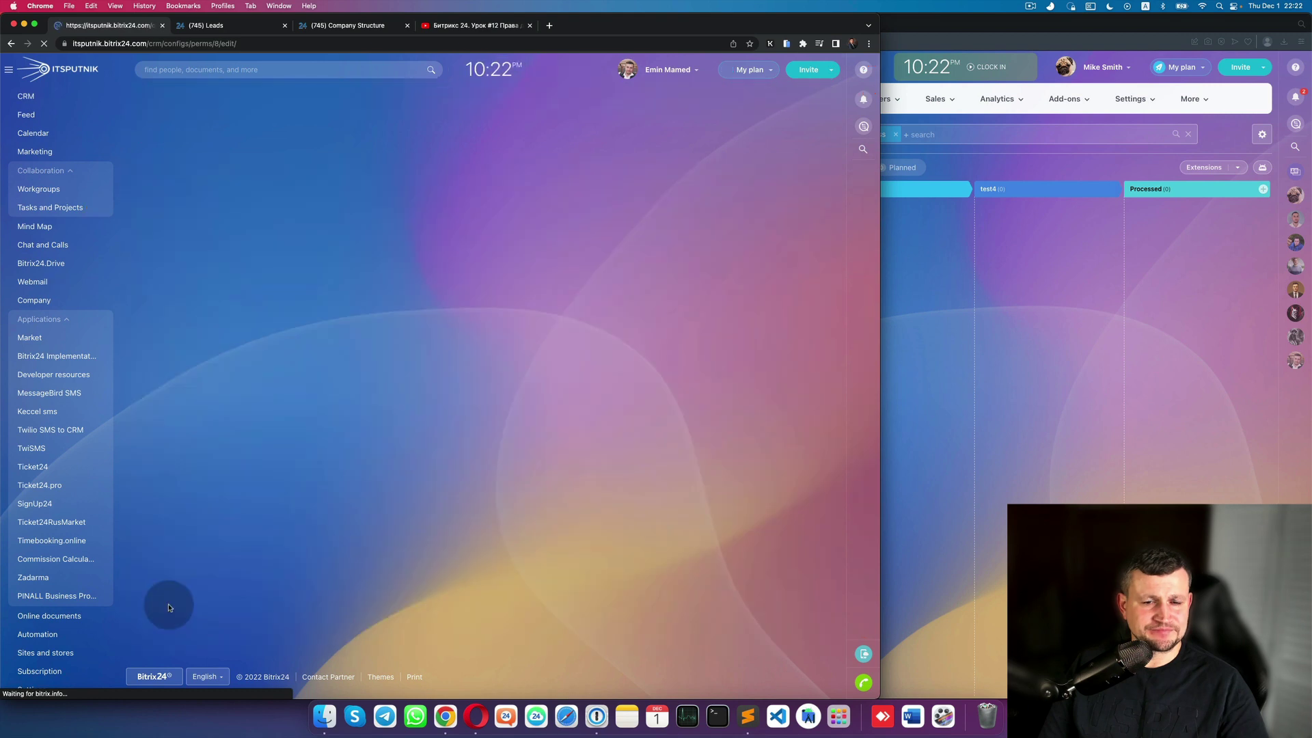
- Reload the leads board in Opera, then in Chrome set the Processed lead stage's Update permission to Access denied and apply the role
left_click(978, 393)
key("super+r")
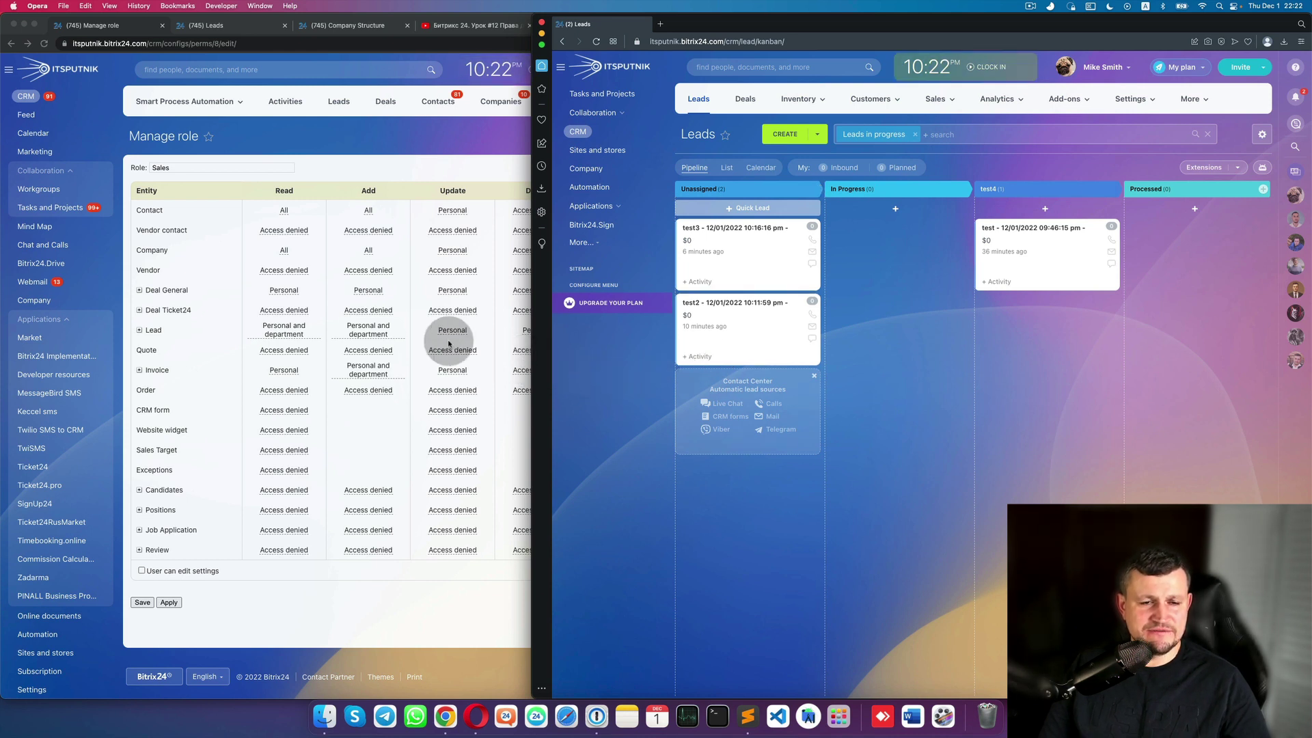
left_click(138, 331)
left_click(138, 331)
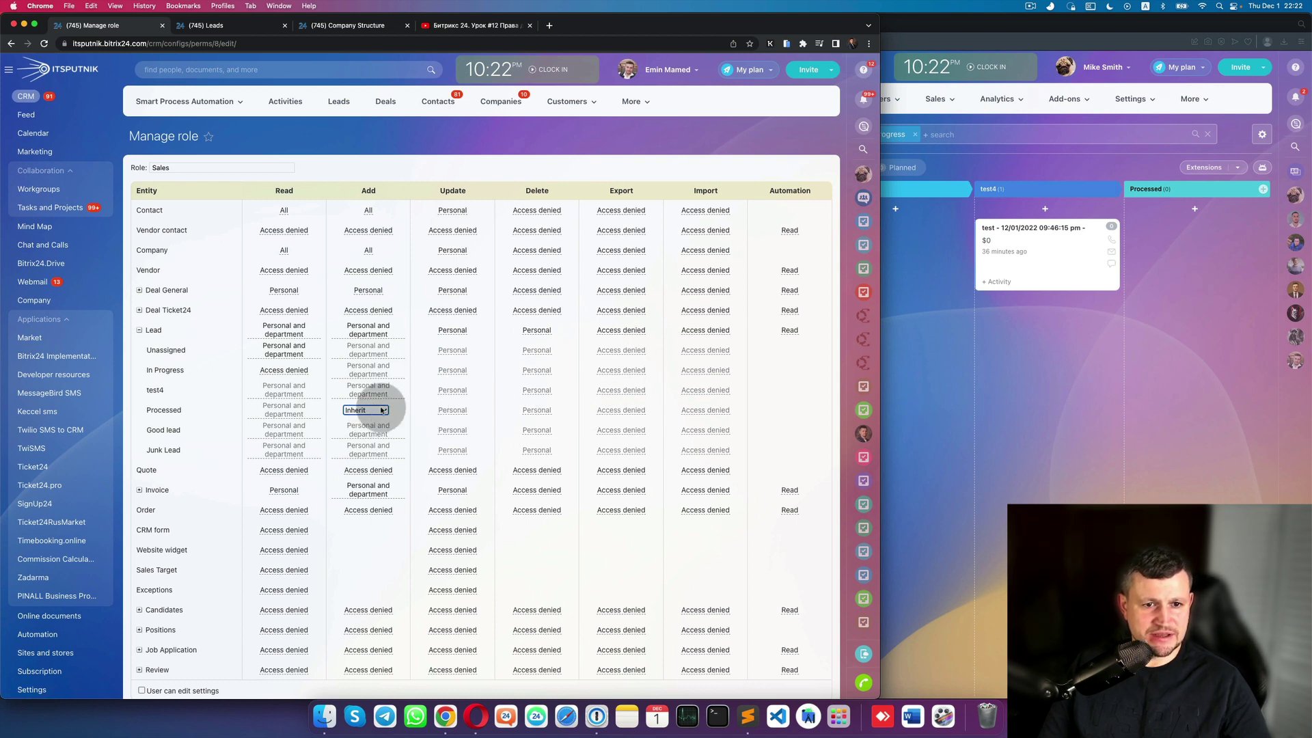
left_click(446, 412)
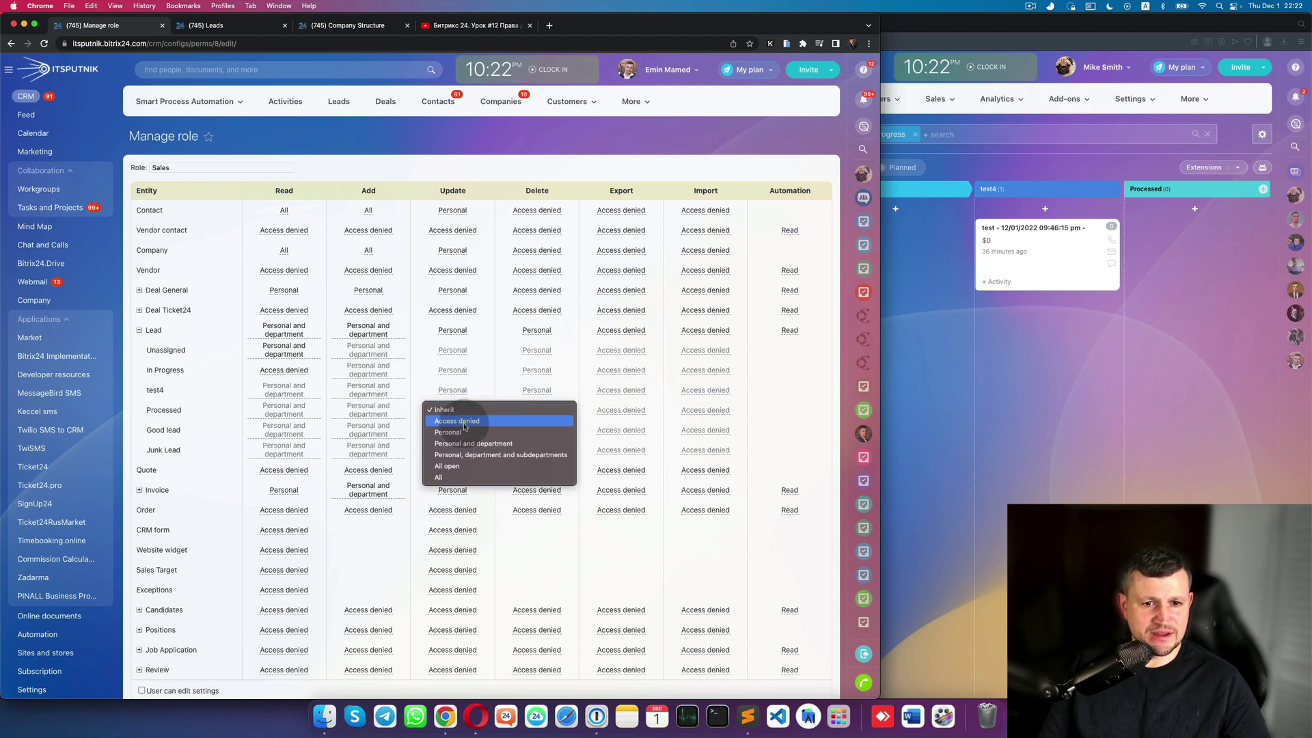
left_click(464, 428)
scroll(464, 428, "down", 2)
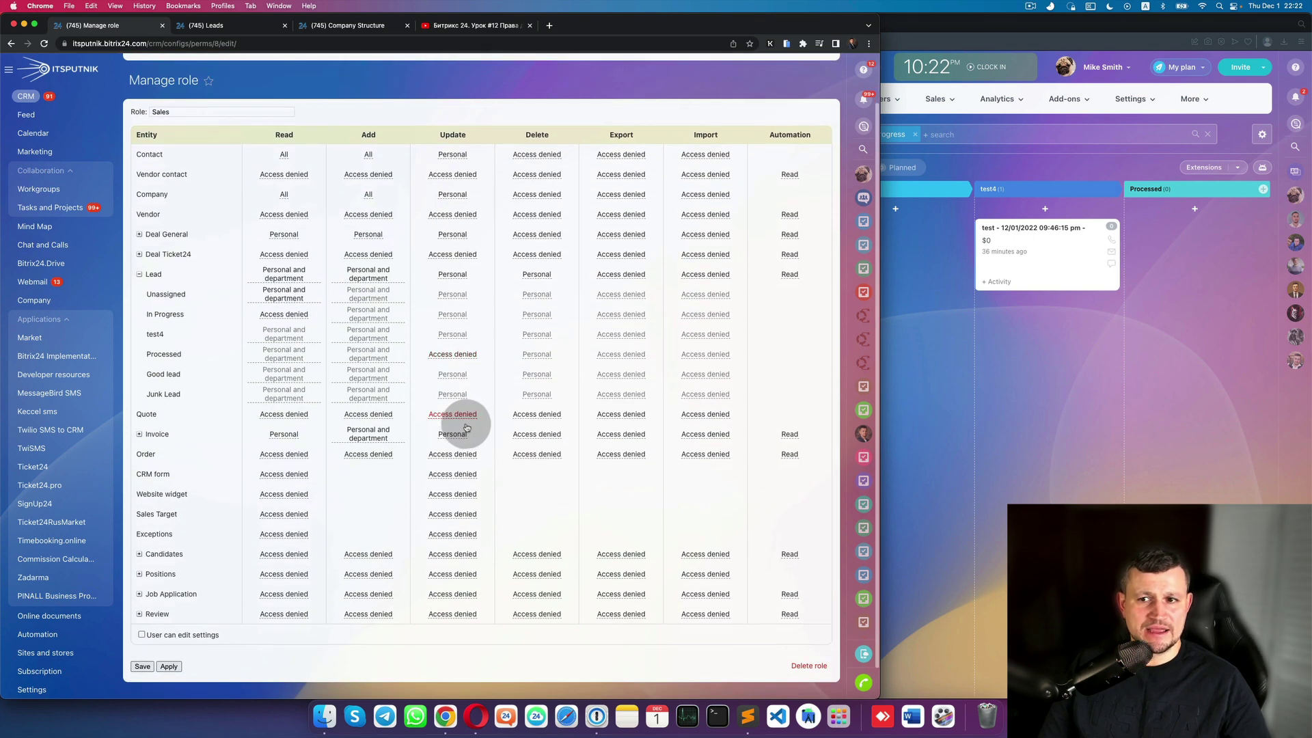
left_click(168, 667)
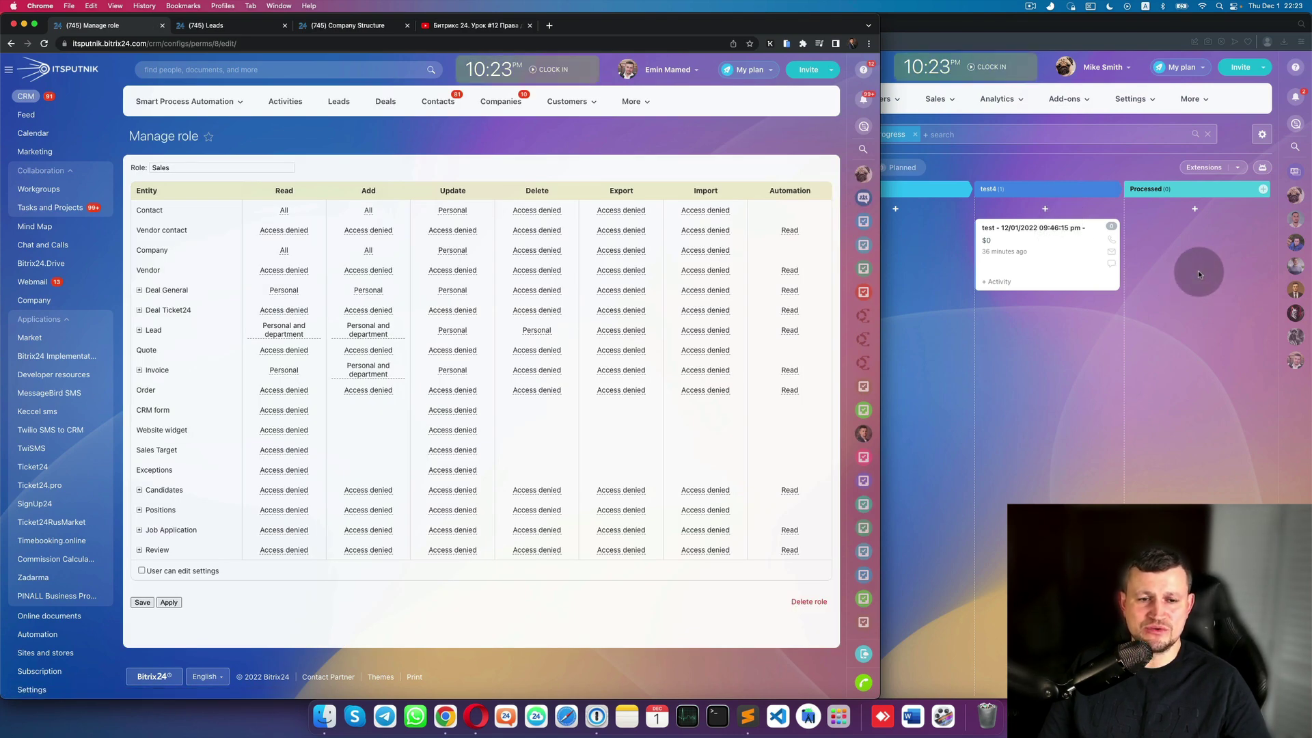
- In Opera, open the test lead from the test4 stage to check its editing options, and close it
left_click(1062, 231)
left_click(1062, 231)
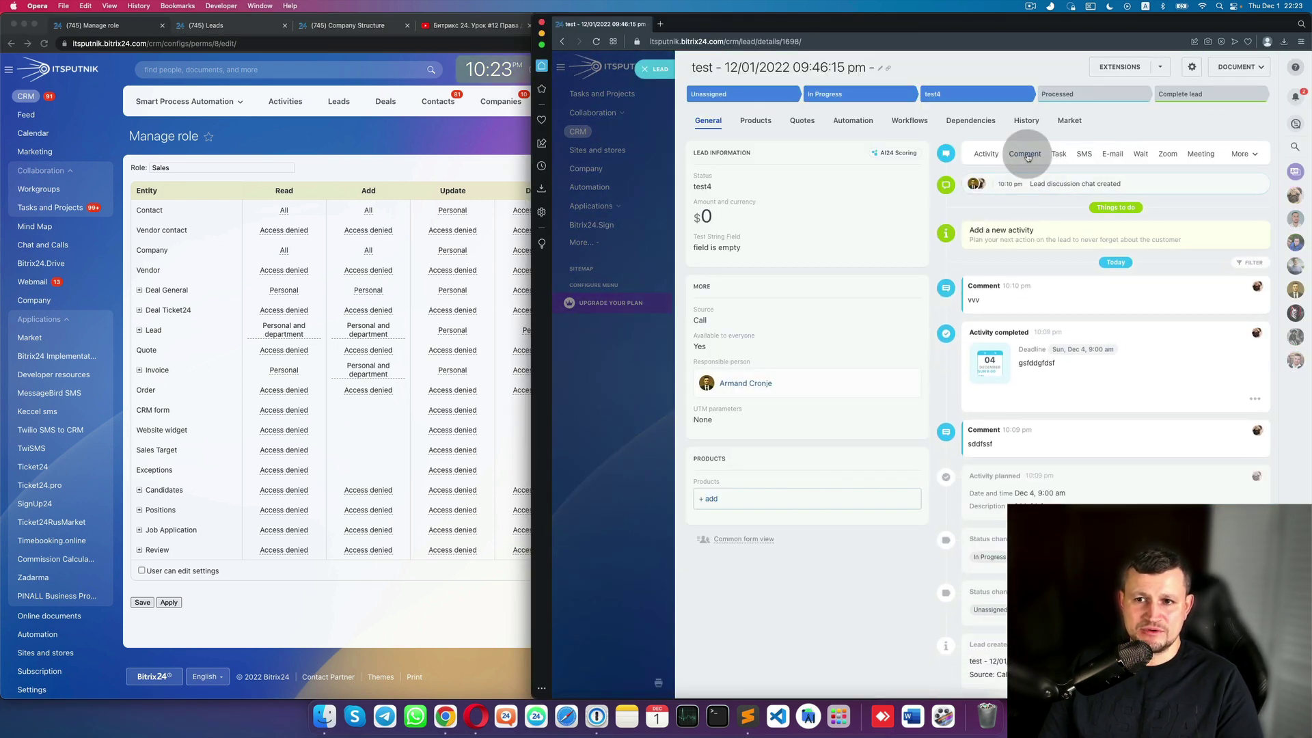
left_click(586, 293)
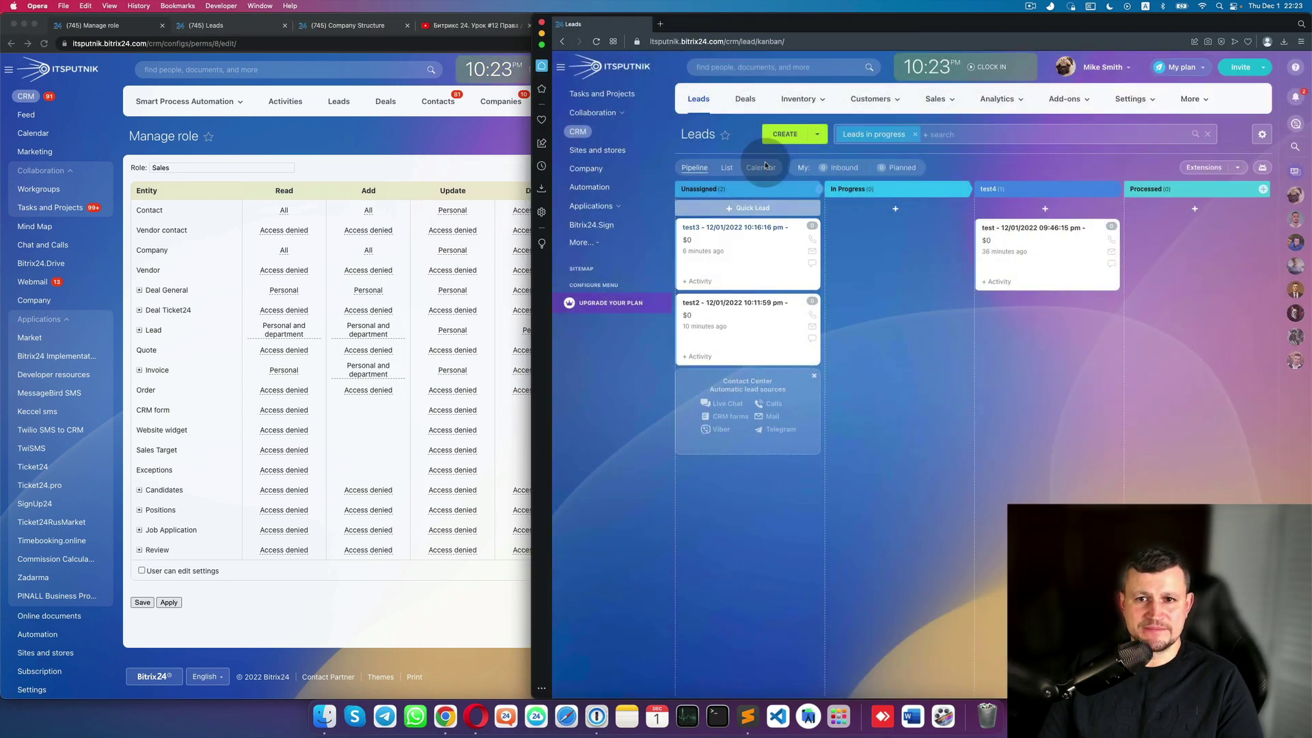
- Create a lead named test5 in the Unassigned stage and move it to the test4 stage
left_click(791, 135)
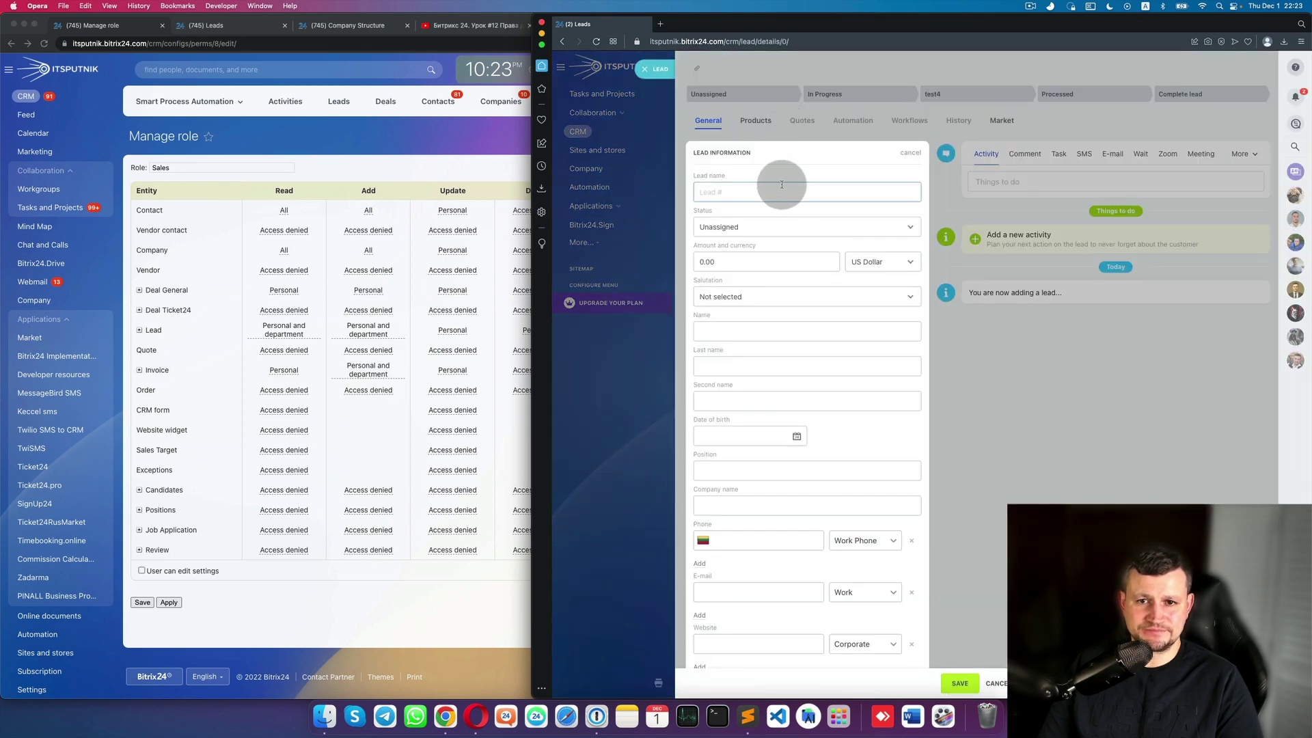
type("test5")
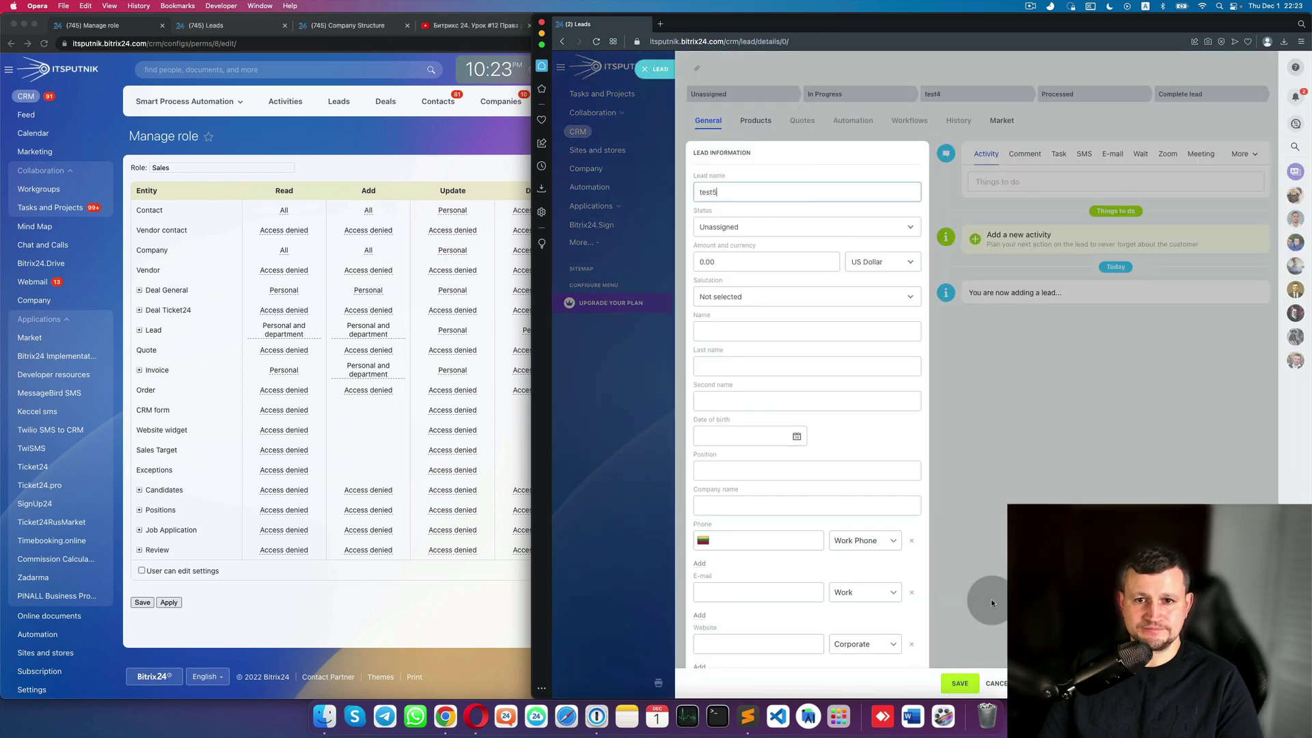
left_click(959, 683)
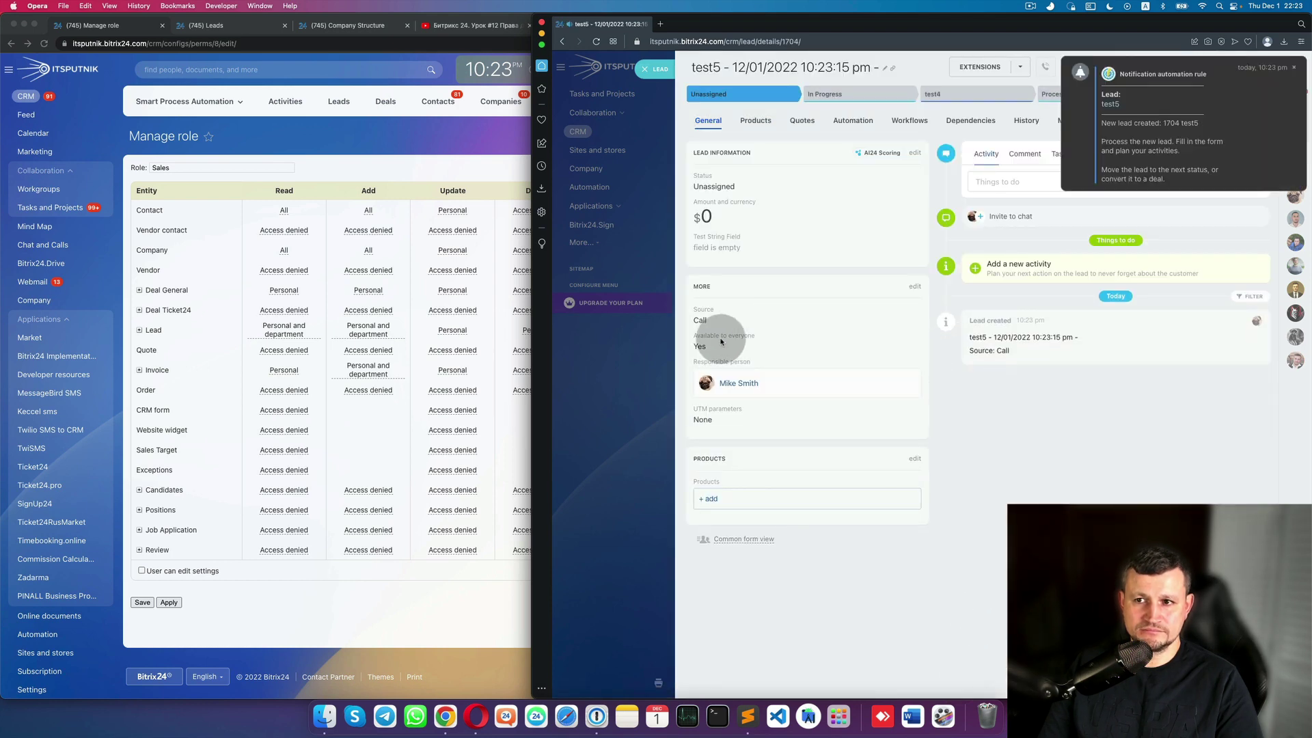
left_click(643, 386)
left_click_drag(793, 267, 1004, 322)
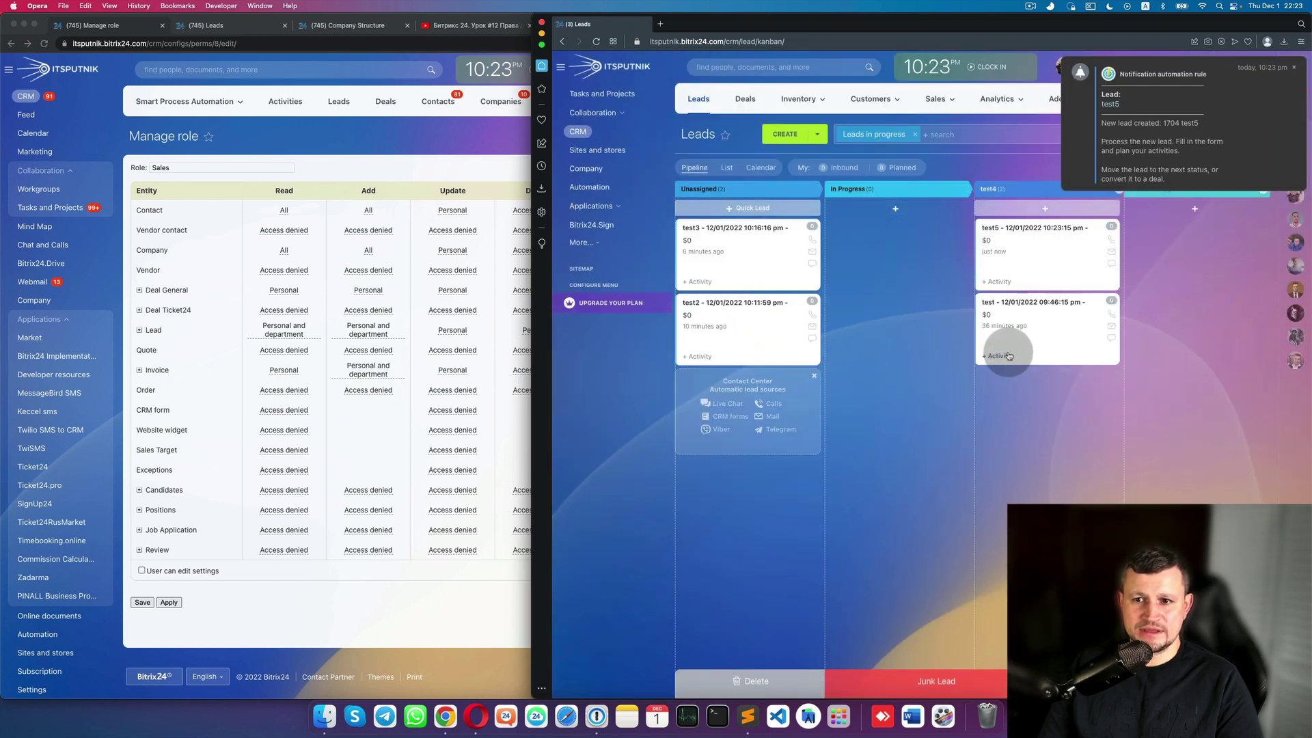
- Check the test lead once more, then post the comment "test" on the test5 lead and close it
left_click(1010, 303)
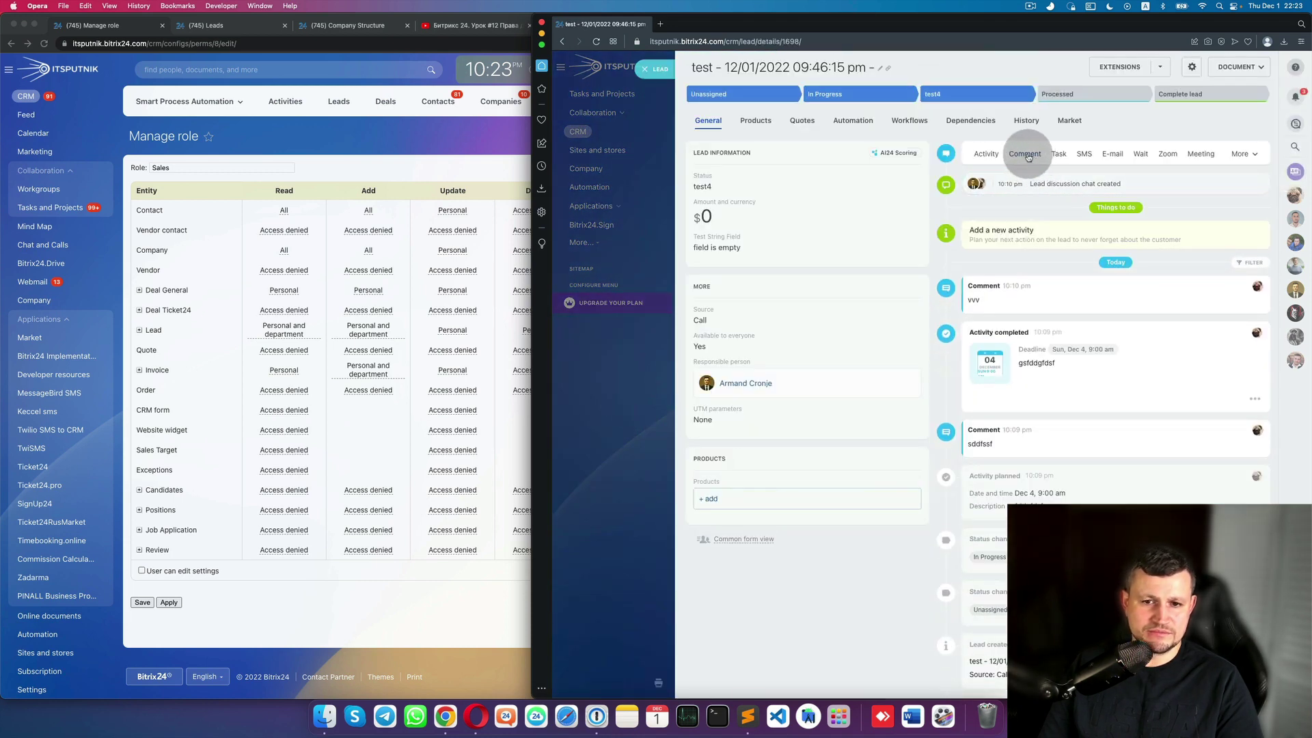
left_click(578, 433)
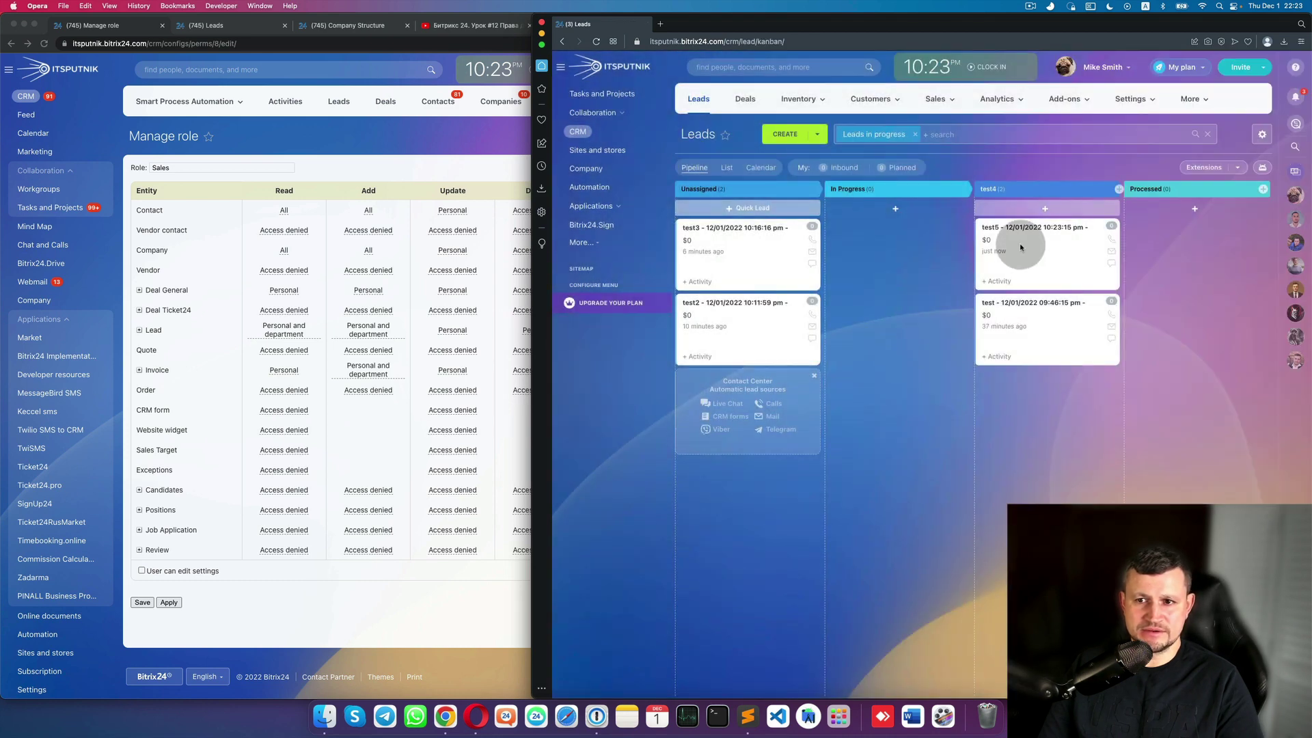
left_click(1029, 229)
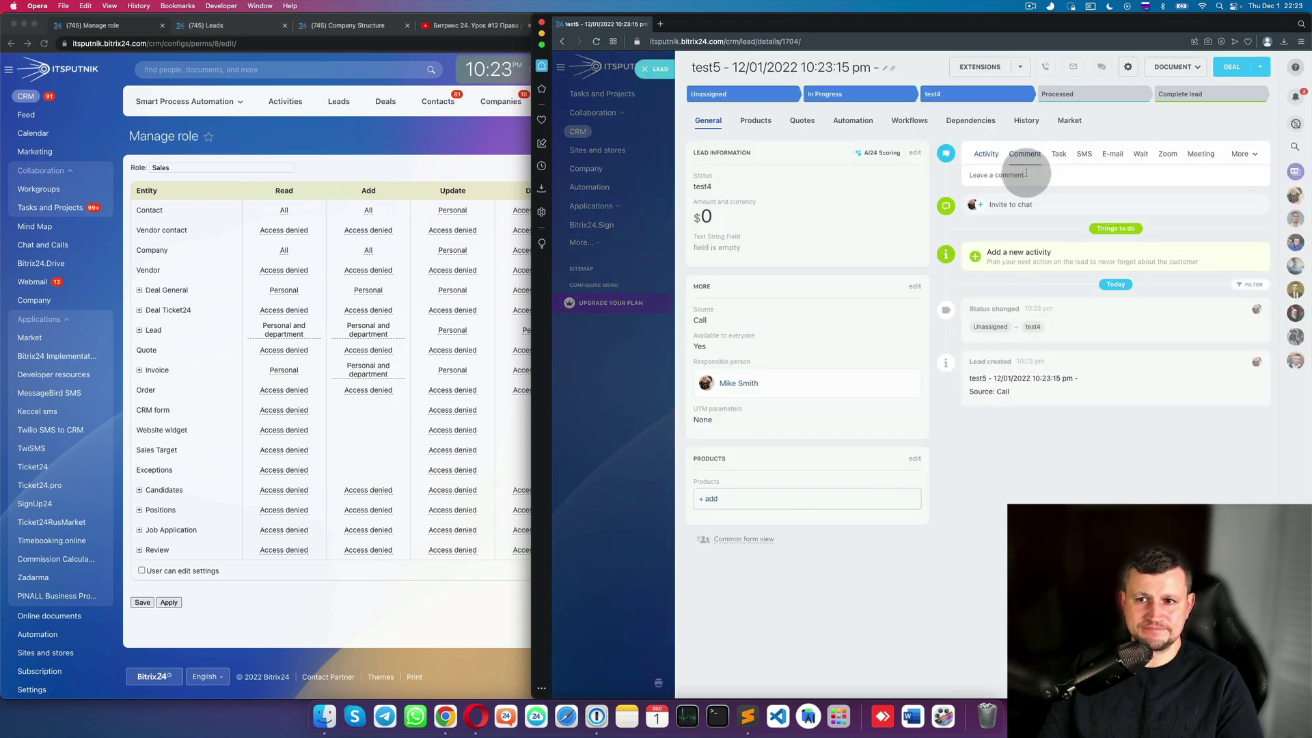
left_click(1026, 171)
type("e")
key("BackSpace")
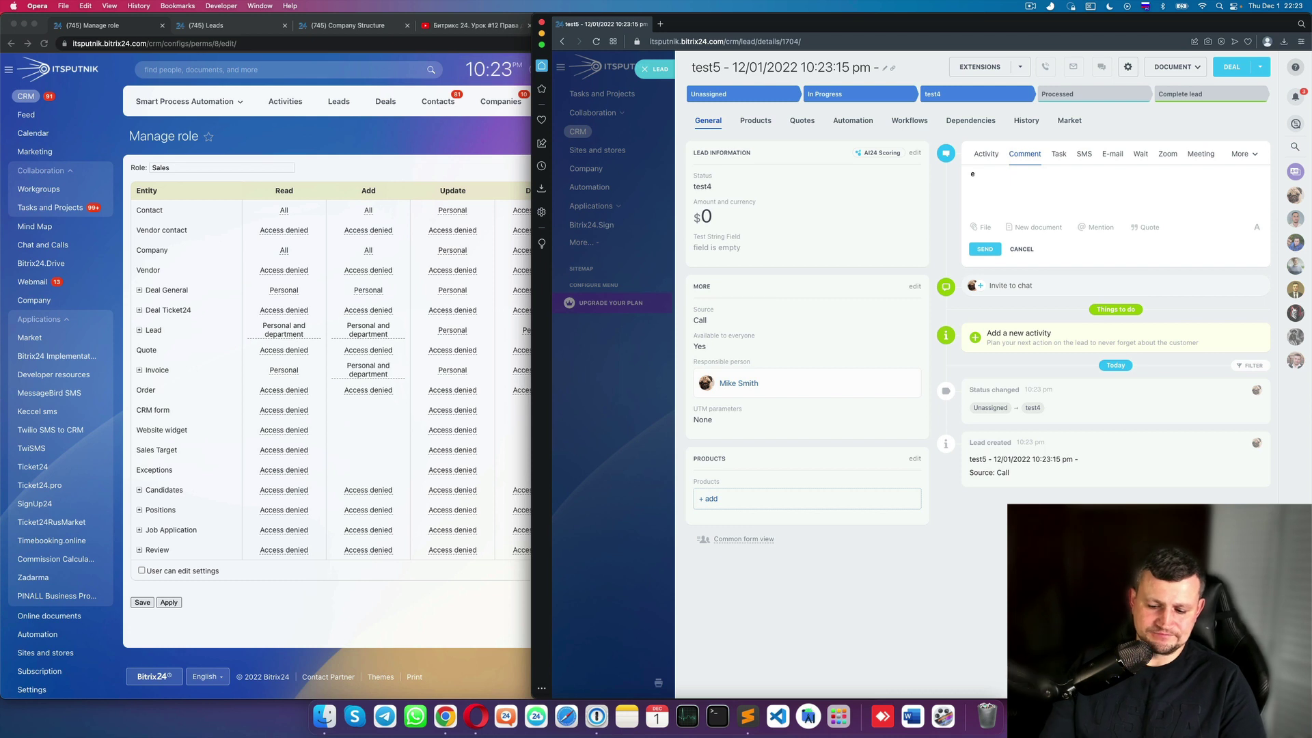
type("test")
left_click(984, 249)
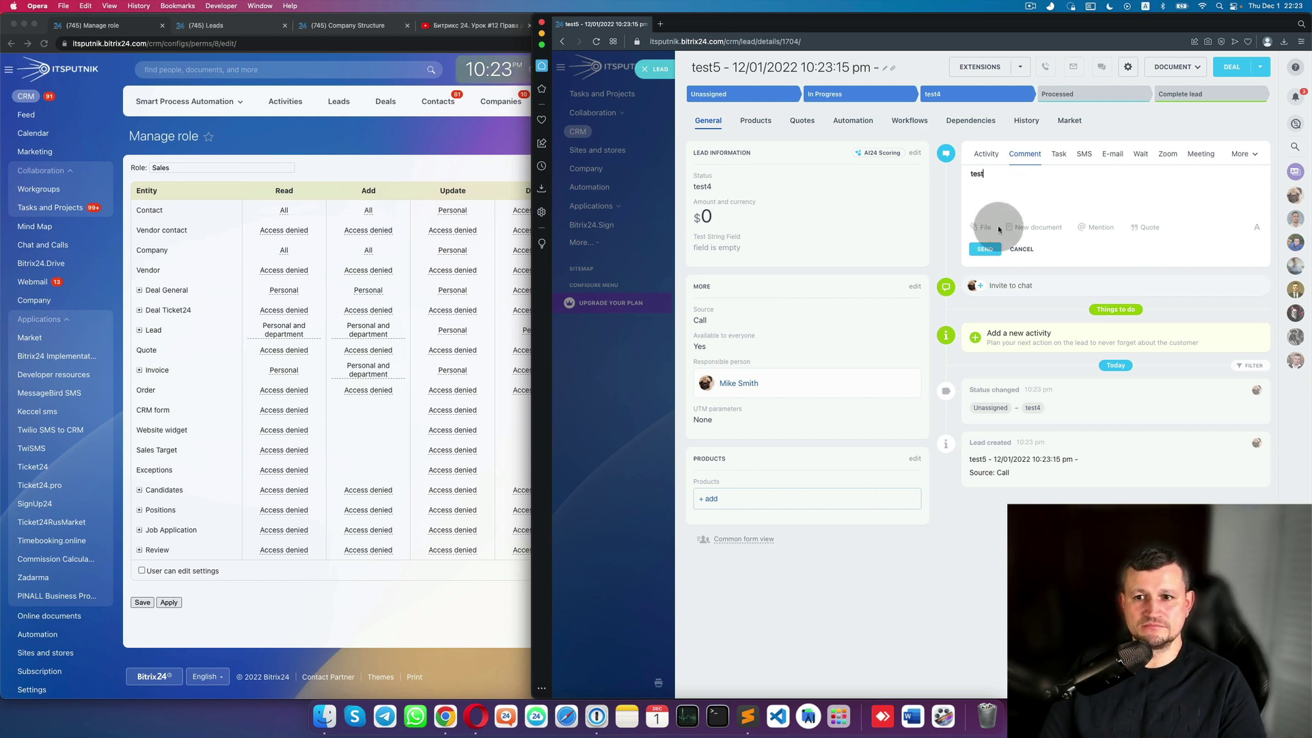
left_click(982, 246)
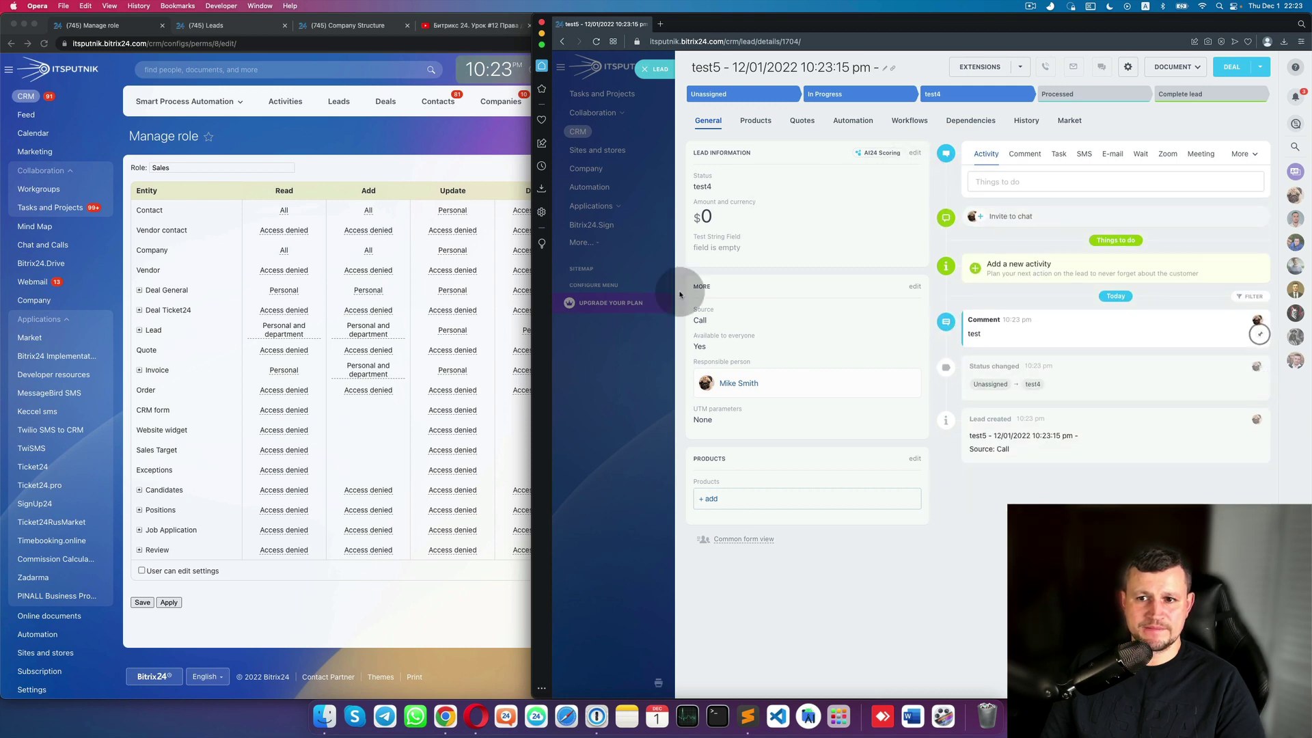
left_click(603, 322)
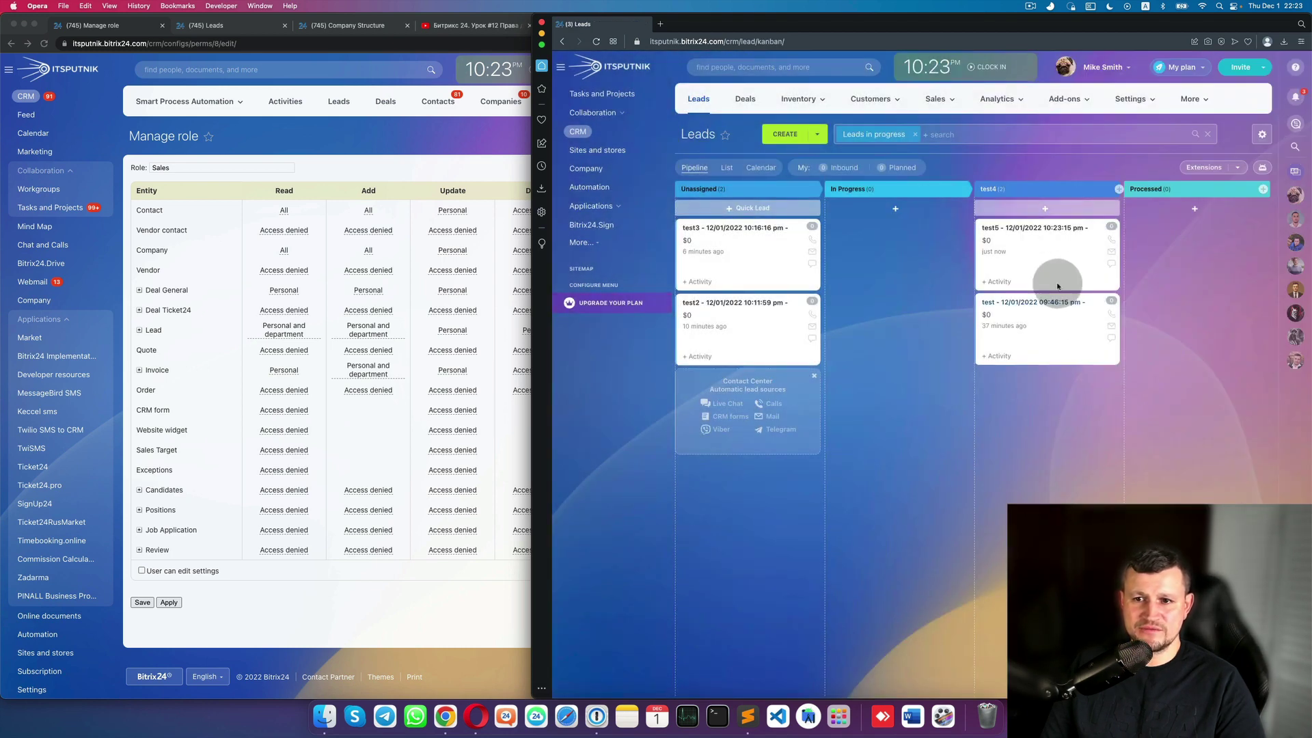
- Move the test5 lead to the Processed stage and open it to check its editing options against the role, then close it
left_click_drag(1075, 257, 1133, 265)
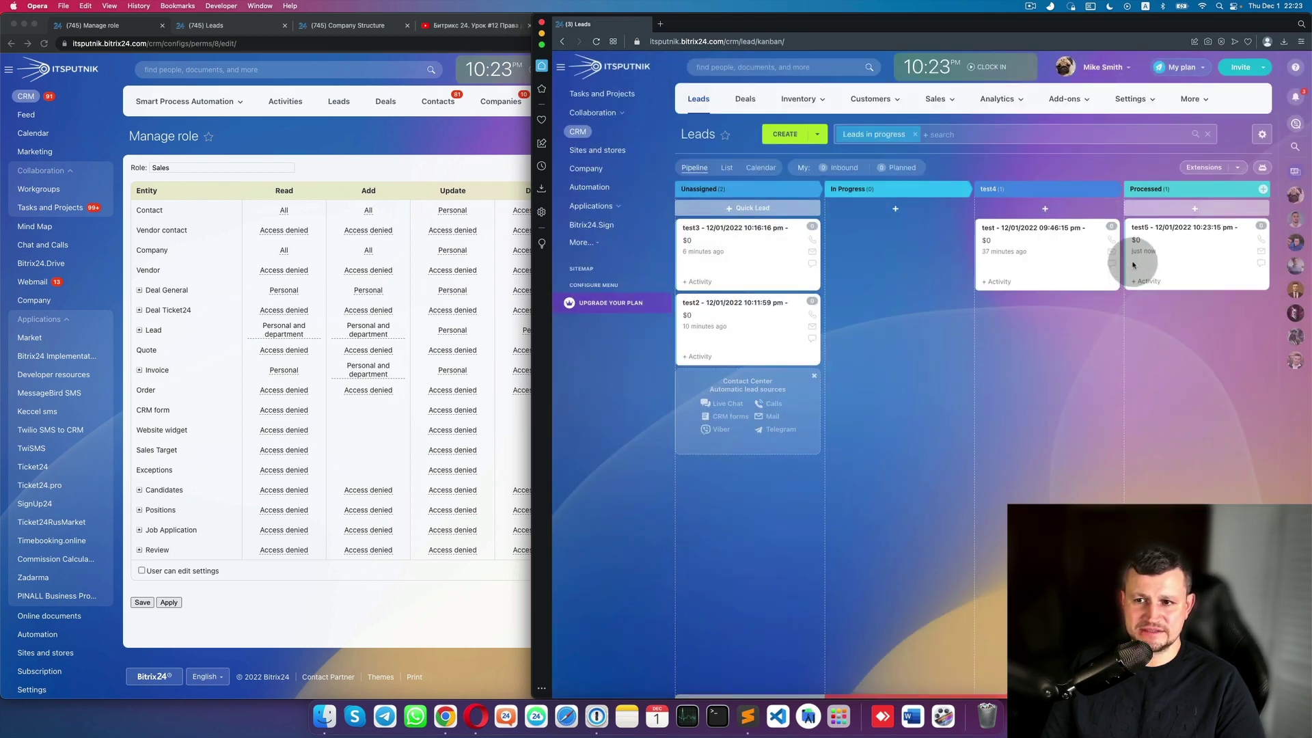
left_click(1191, 228)
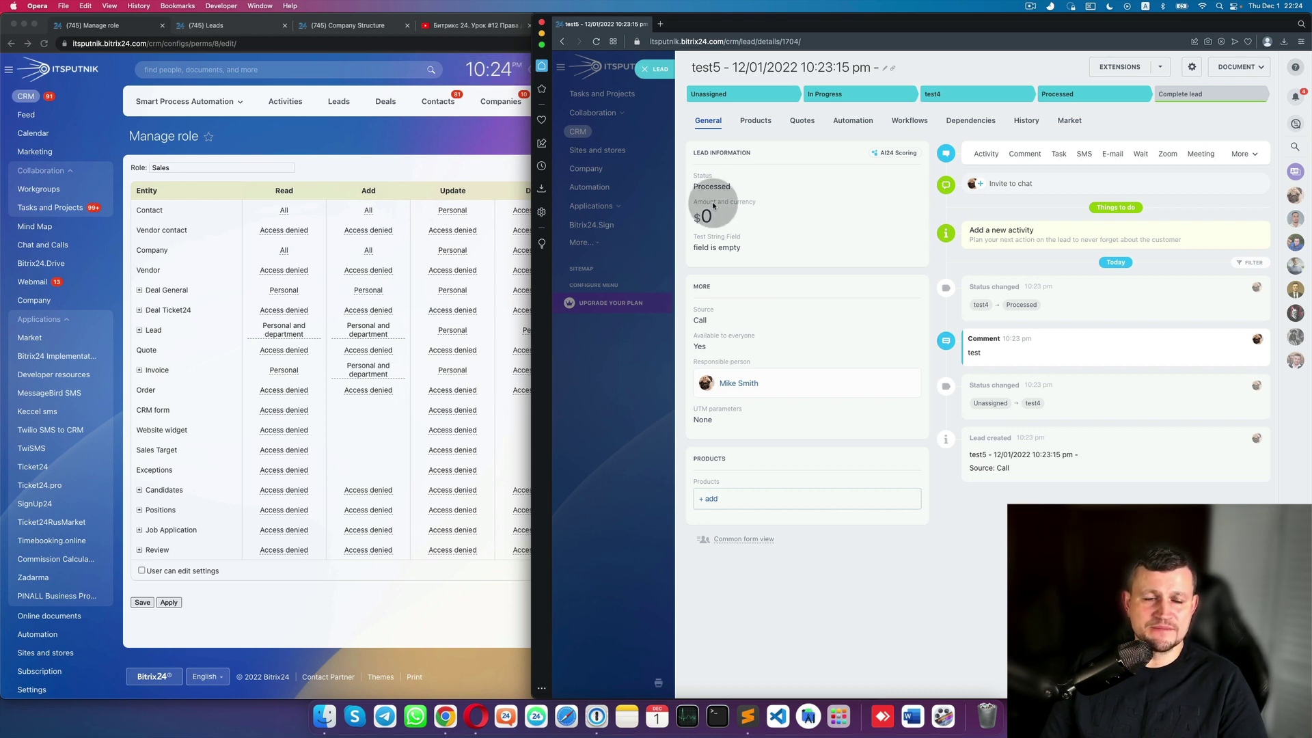
left_click(462, 127)
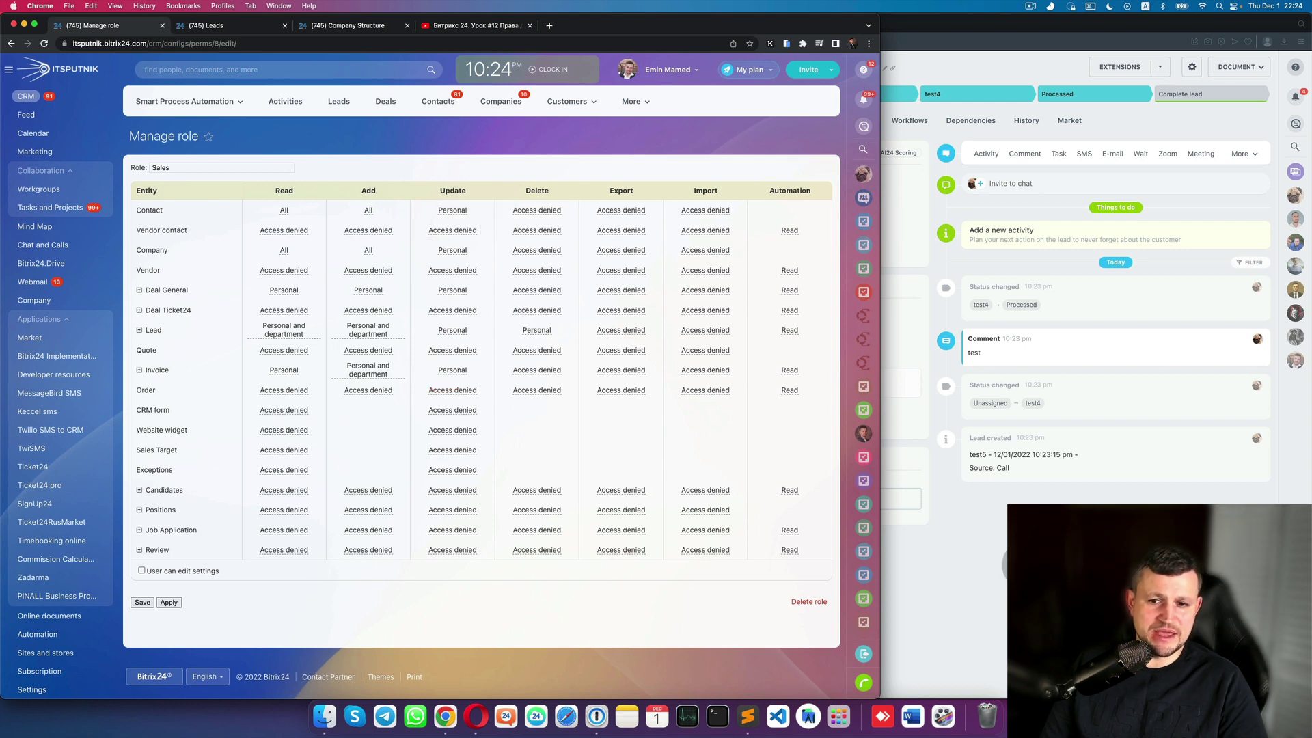
key("super+Tab")
left_click(581, 401)
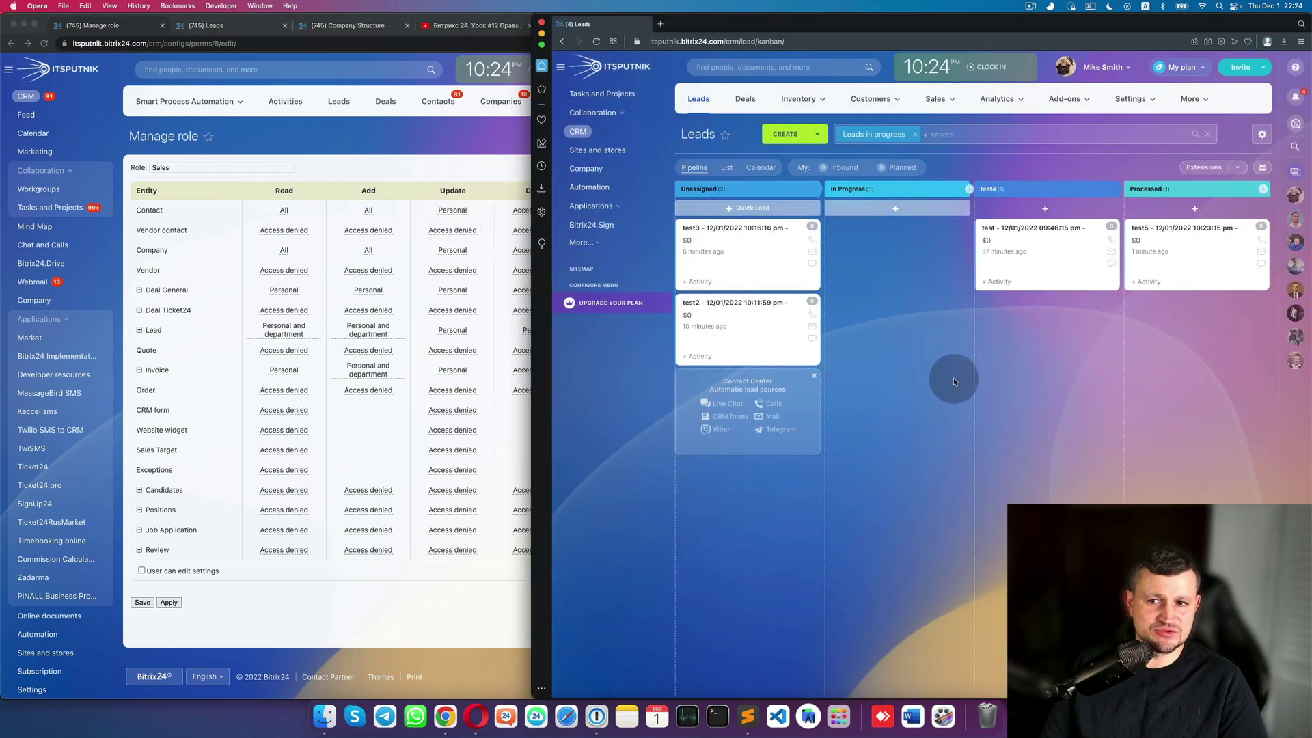